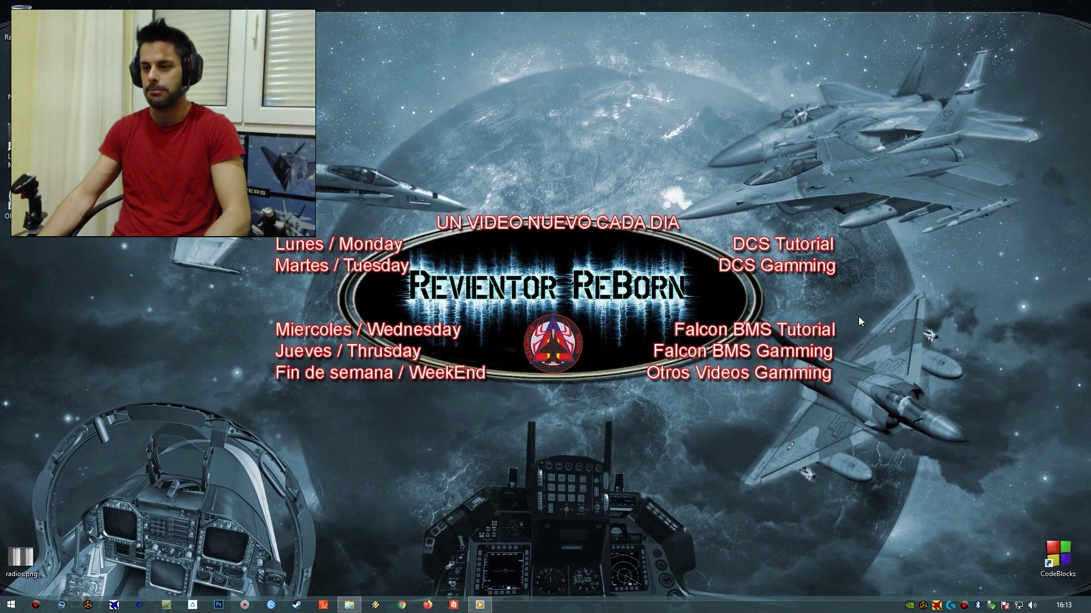
- Bring up the Falcon BMS 4.34 installation folder and show its full path
left_click(341, 605)
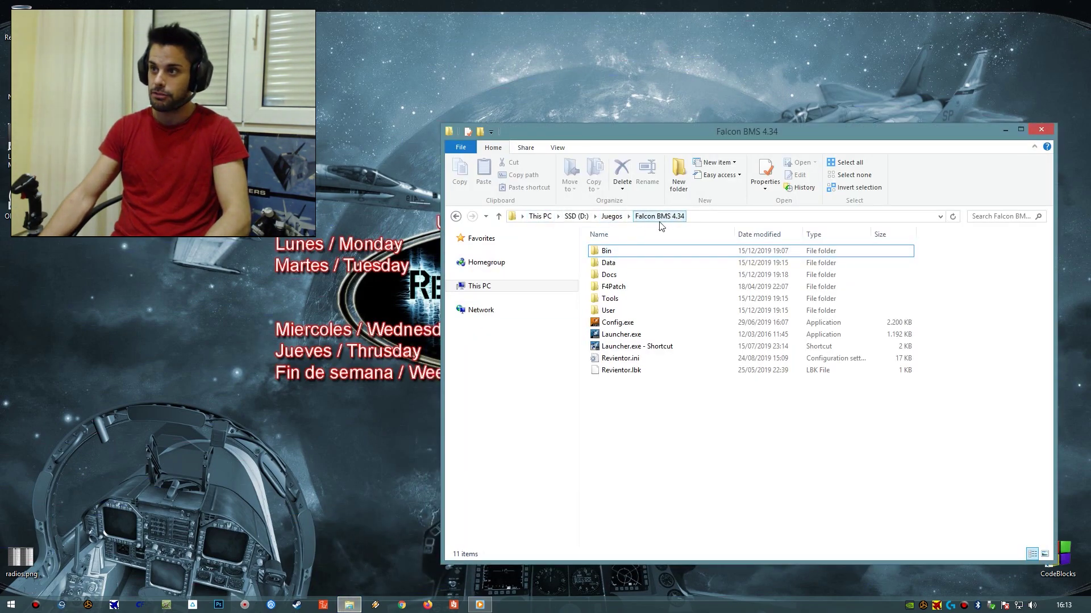
left_click(691, 218)
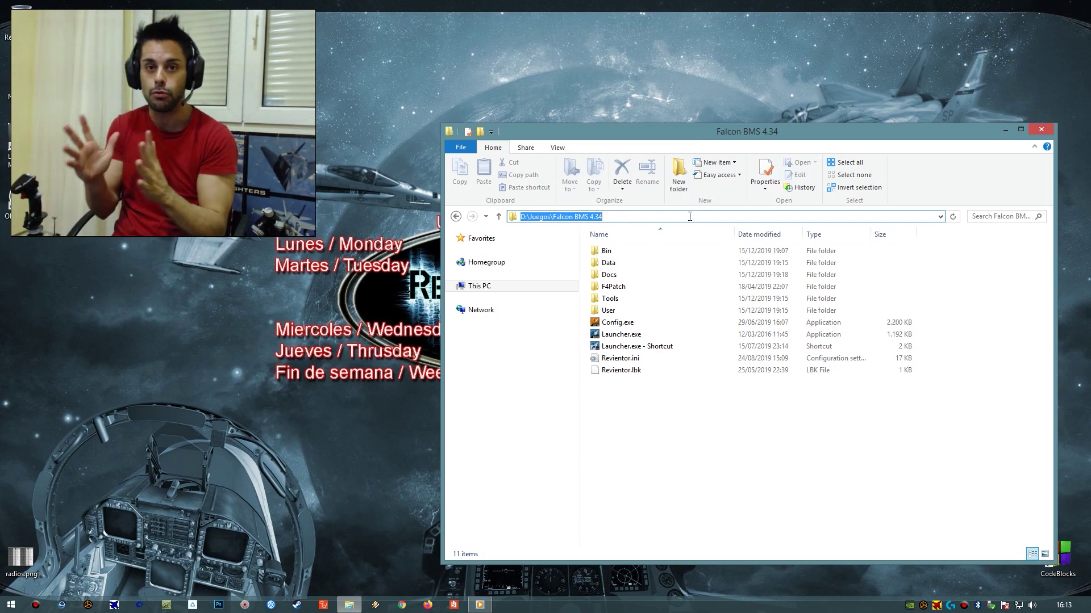
left_click(719, 476)
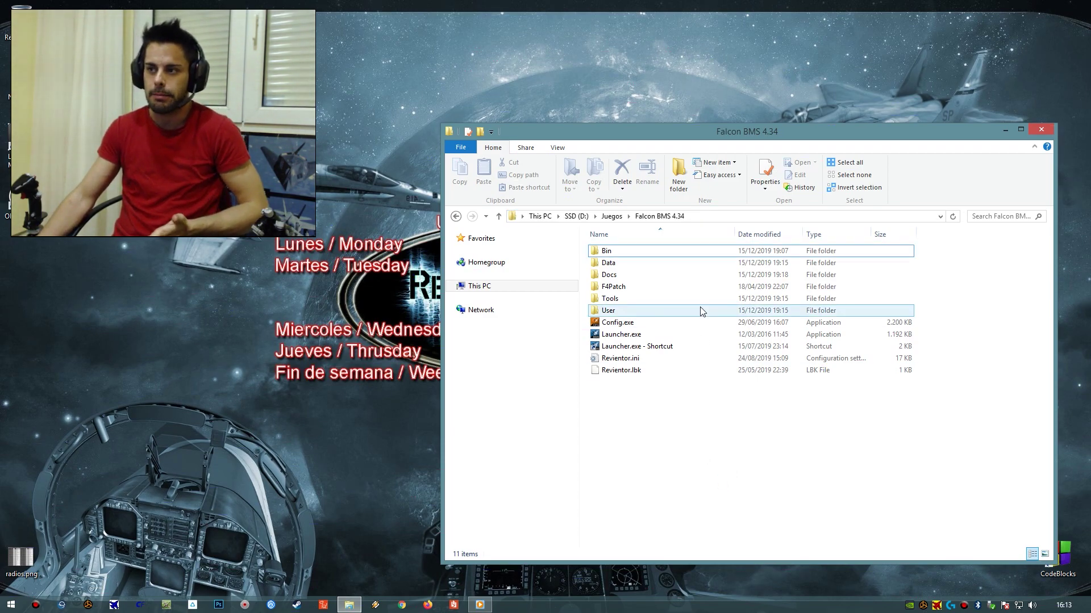
mouse_move(653, 321)
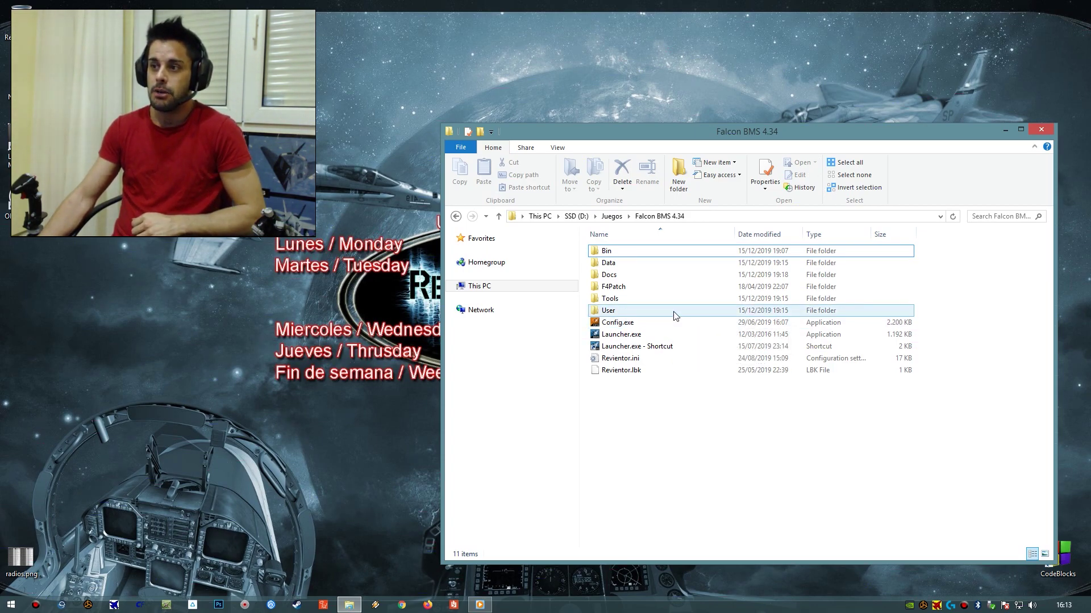
- Run Launcher.exe from the Falcon BMS 4.34 folder and move the launcher window off the file list
left_click(646, 335)
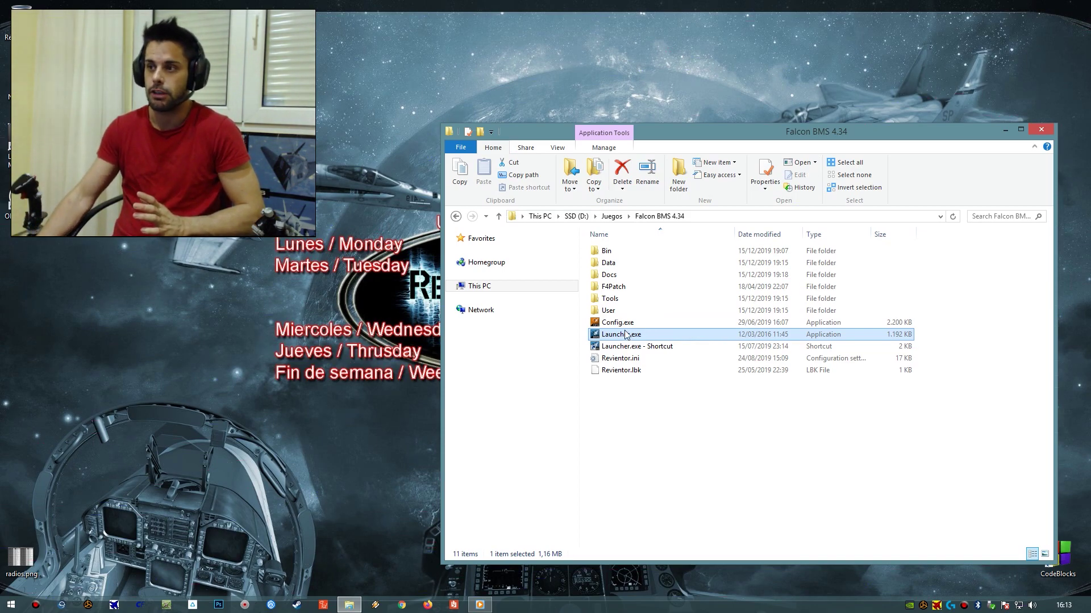
left_click(646, 349)
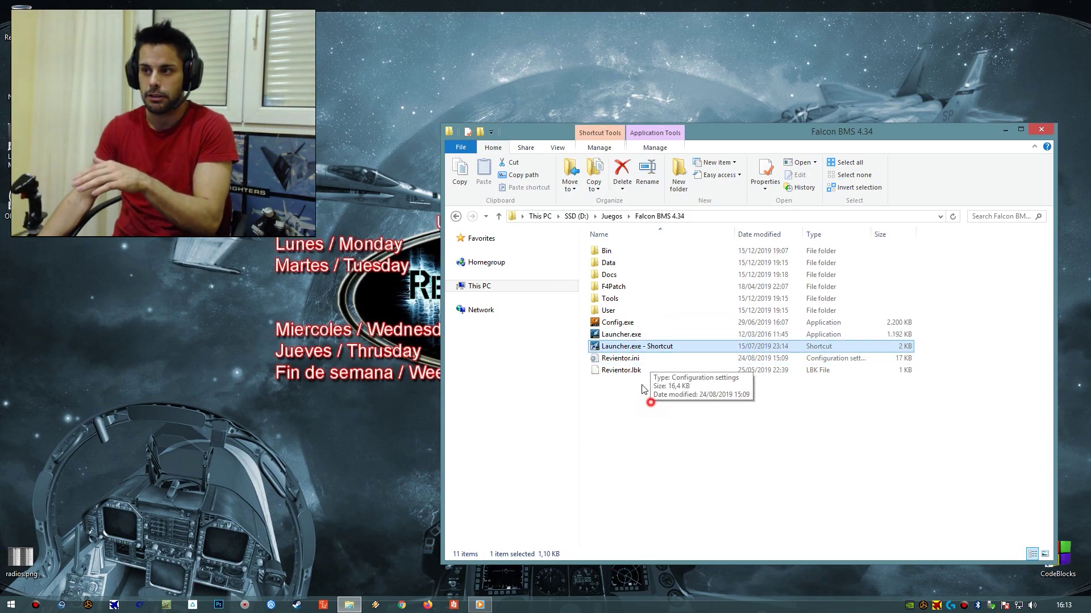
left_click(630, 358)
left_click(653, 337)
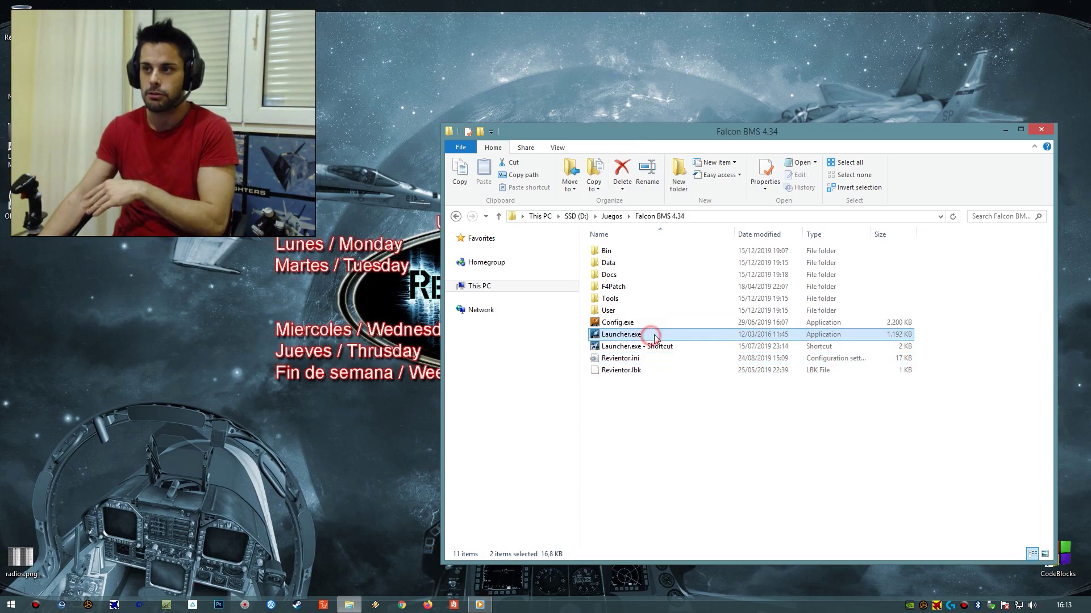
double_click(741, 334)
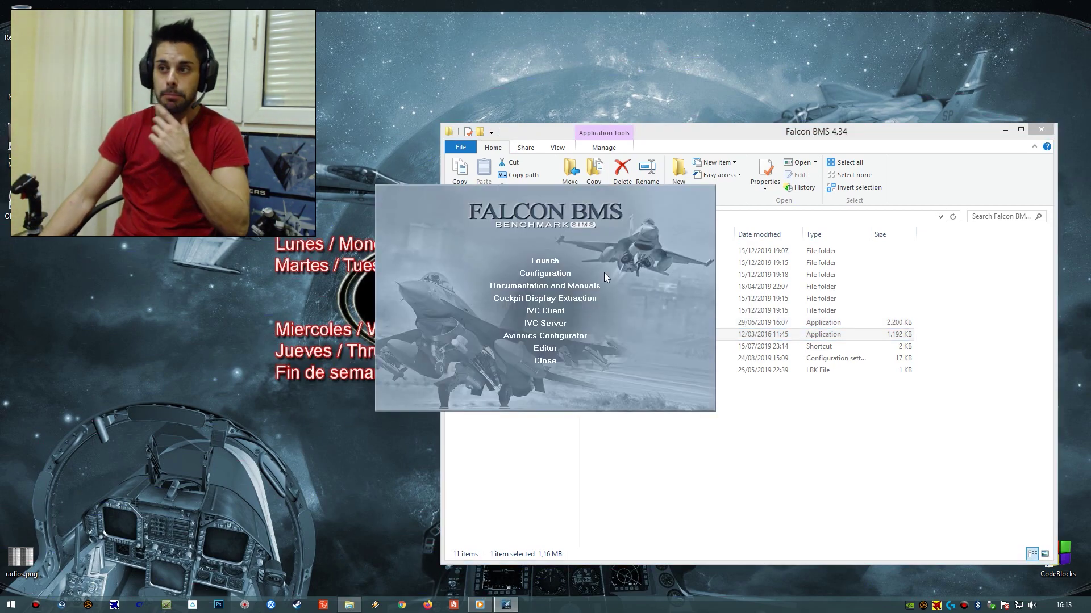
left_click_drag(591, 201, 977, 392)
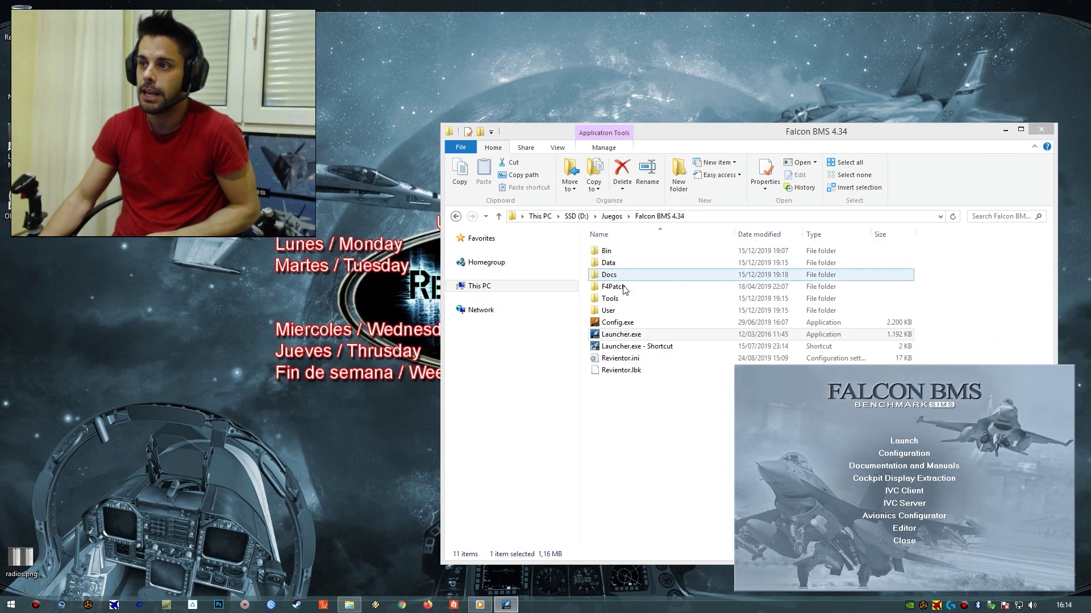
- Open the Data folder and point out the theater add-on folders and the Campaign folder
double_click(609, 263)
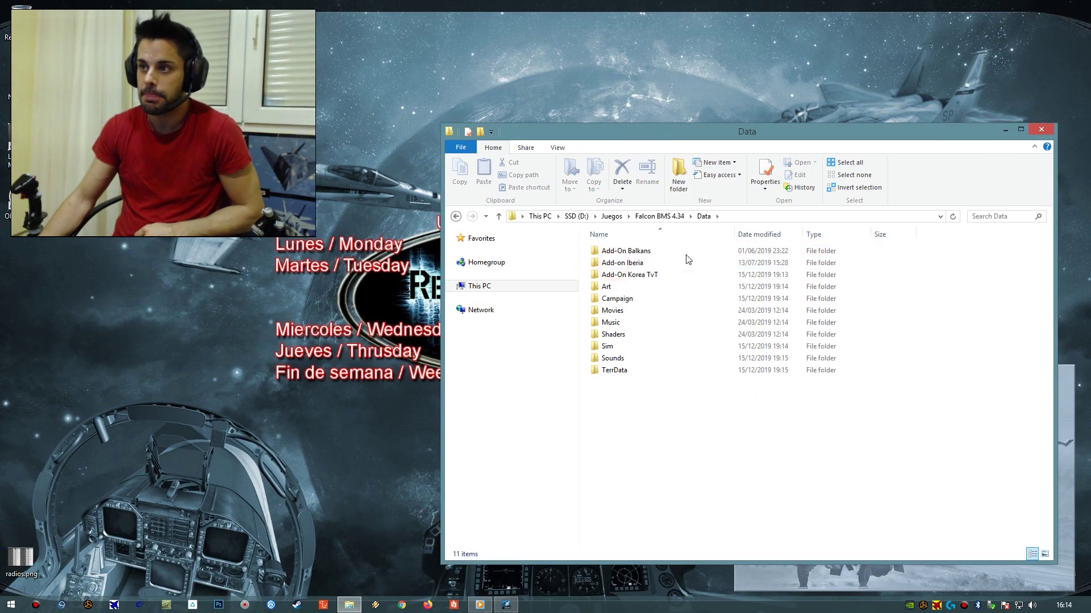
left_click(643, 272)
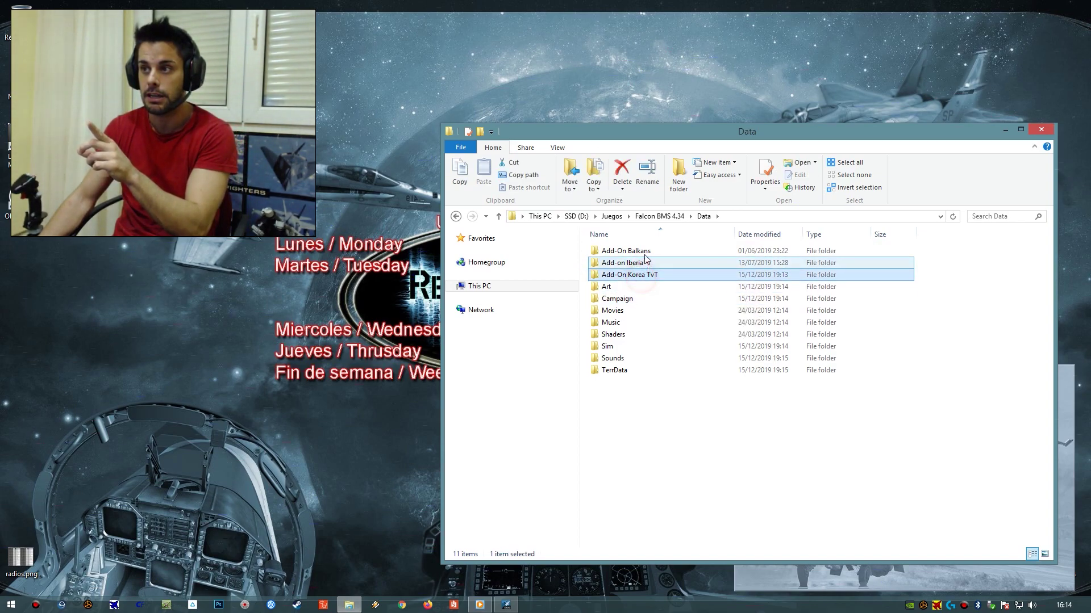
left_click(648, 251)
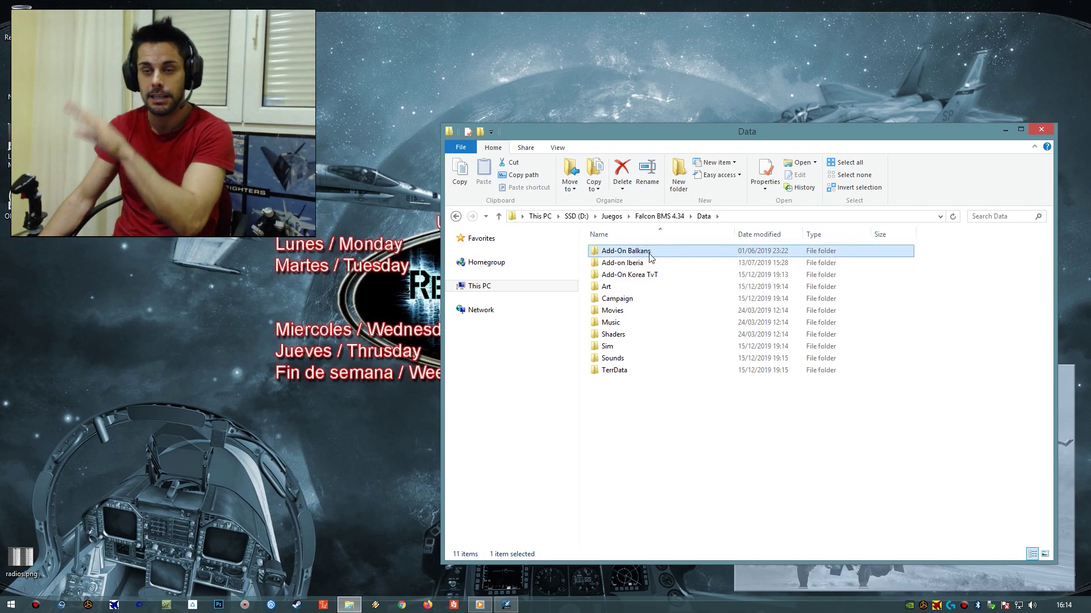
left_click(630, 299)
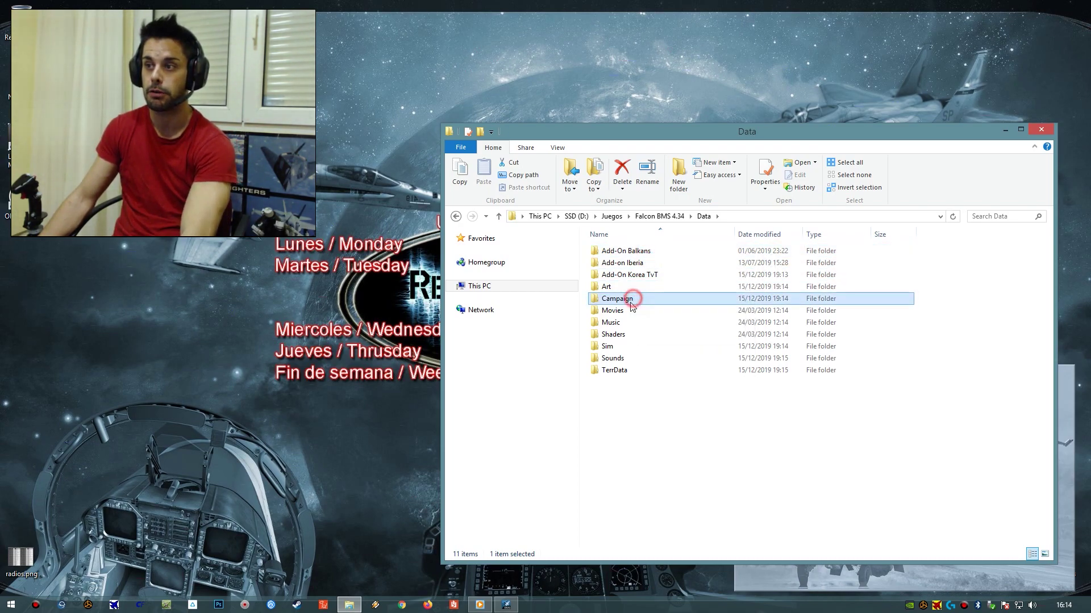
- Check the Campaign folder inside Add-on Iberia and return to the Campaign entry in Data
double_click(623, 264)
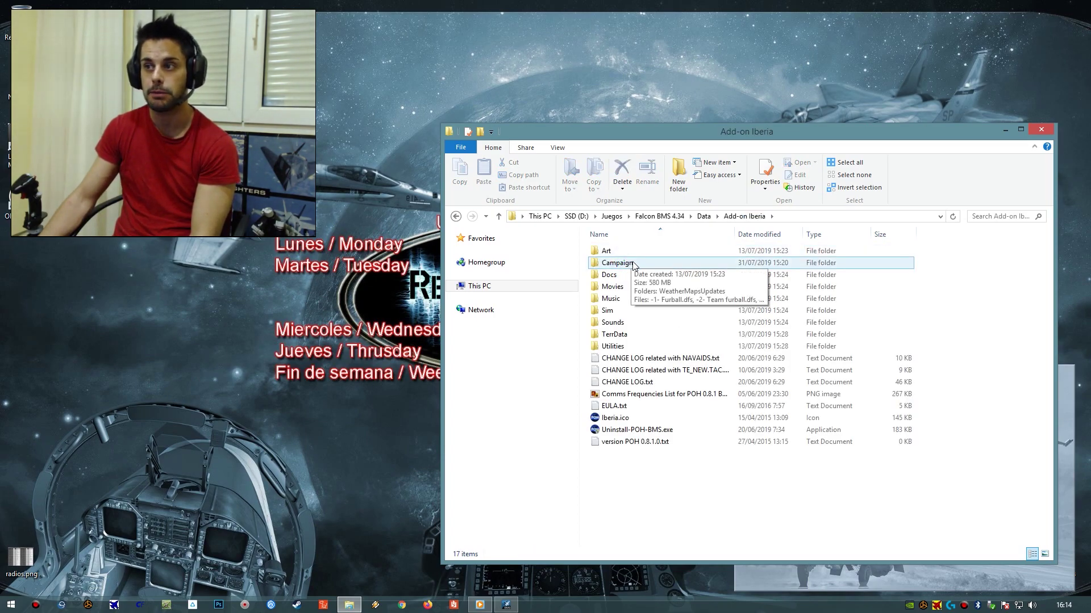
double_click(613, 263)
key("BackSpace")
key("BackSpace")
left_click(620, 297)
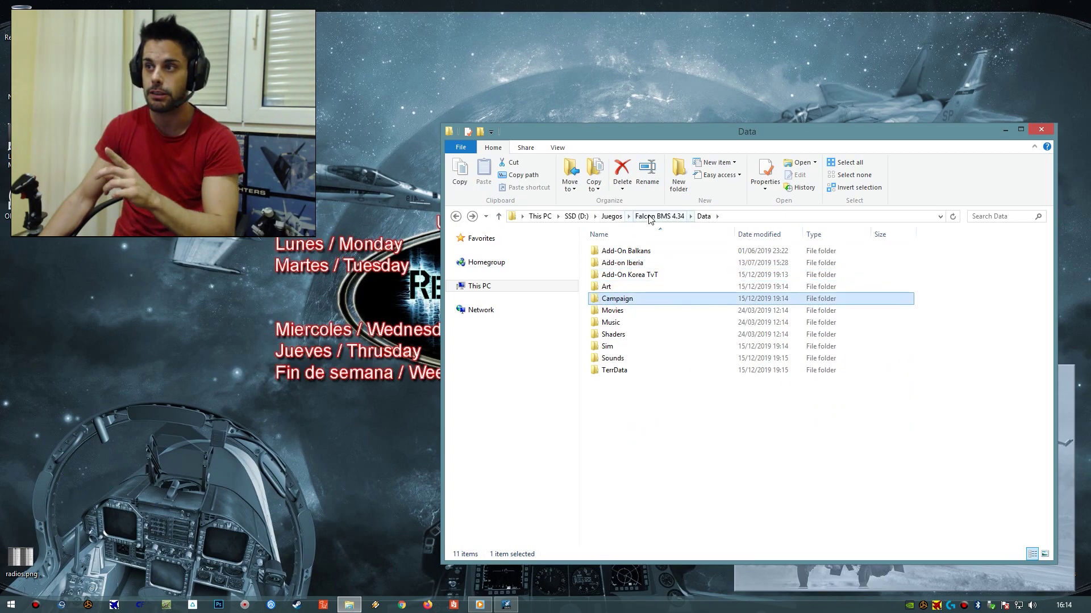
- Starting from the Falcon BMS 4.34 folder, open Data and its Campaign subfolder
left_click(653, 217)
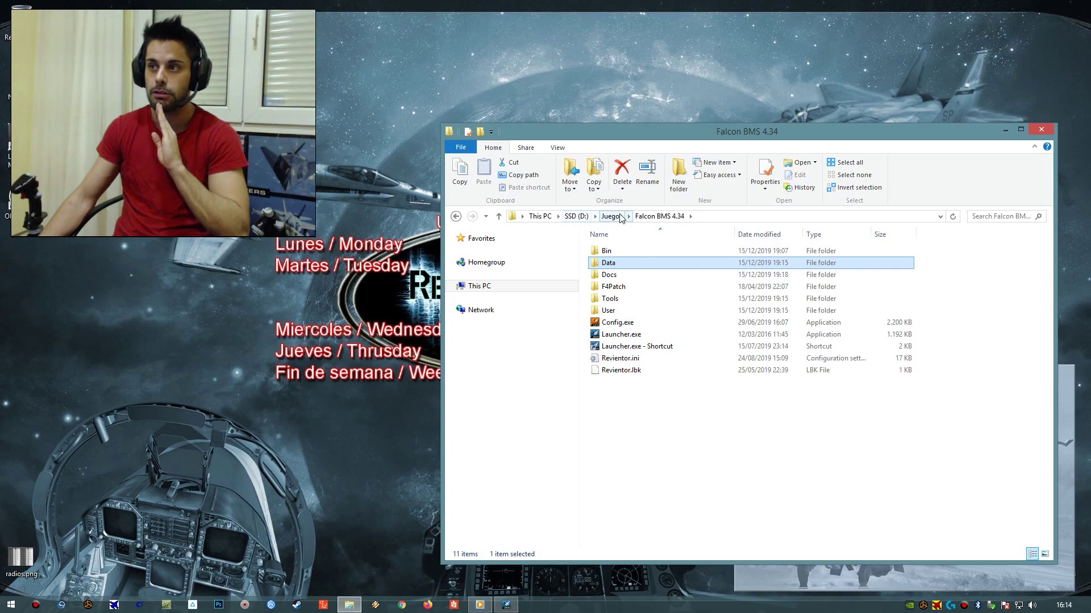
double_click(616, 262)
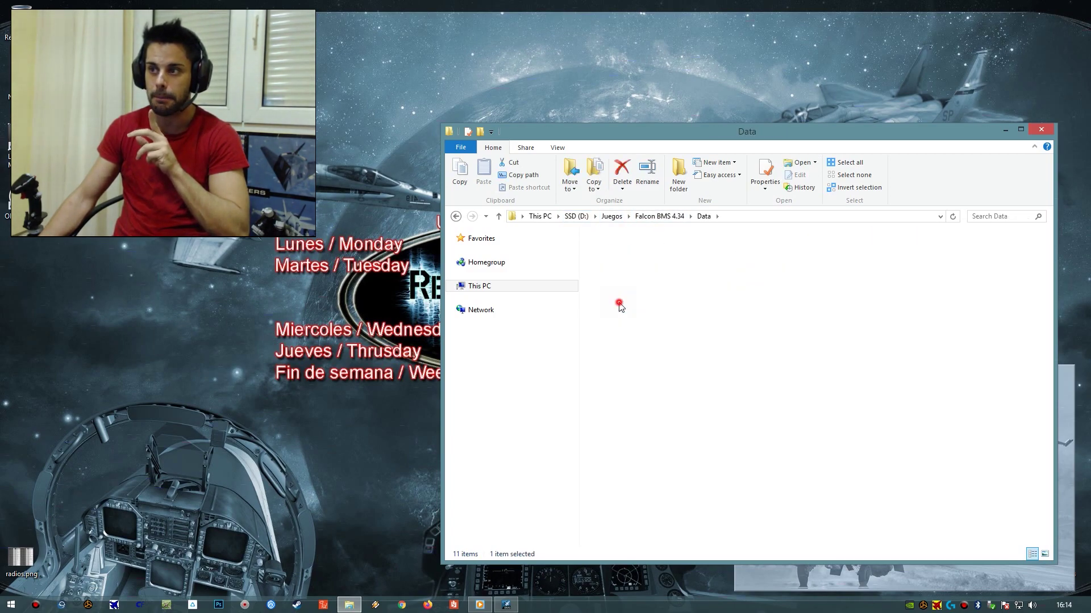
double_click(616, 299)
- Look through the mission template, training and campaign files listed in the Campaign folder
left_click(653, 322)
scroll(657, 376, "down", 2)
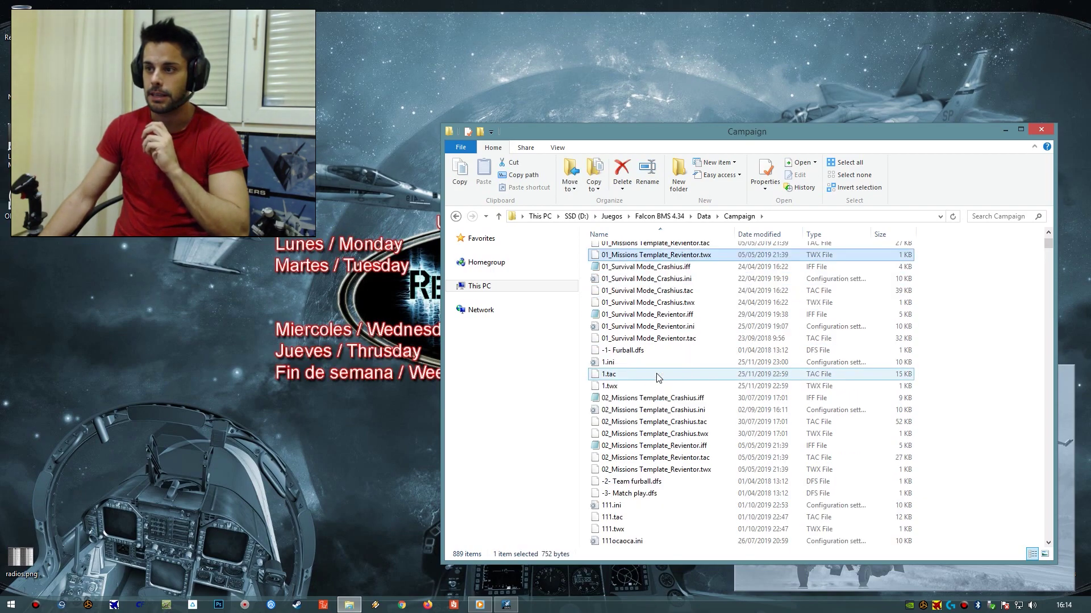
scroll(657, 377, "down", 5)
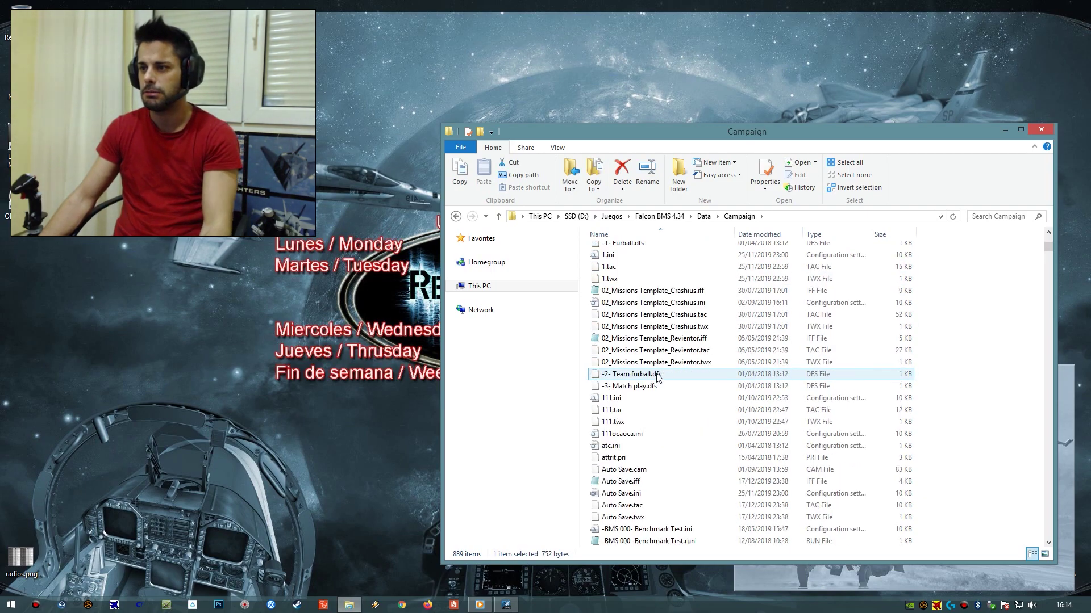
scroll(658, 376, "up", 5)
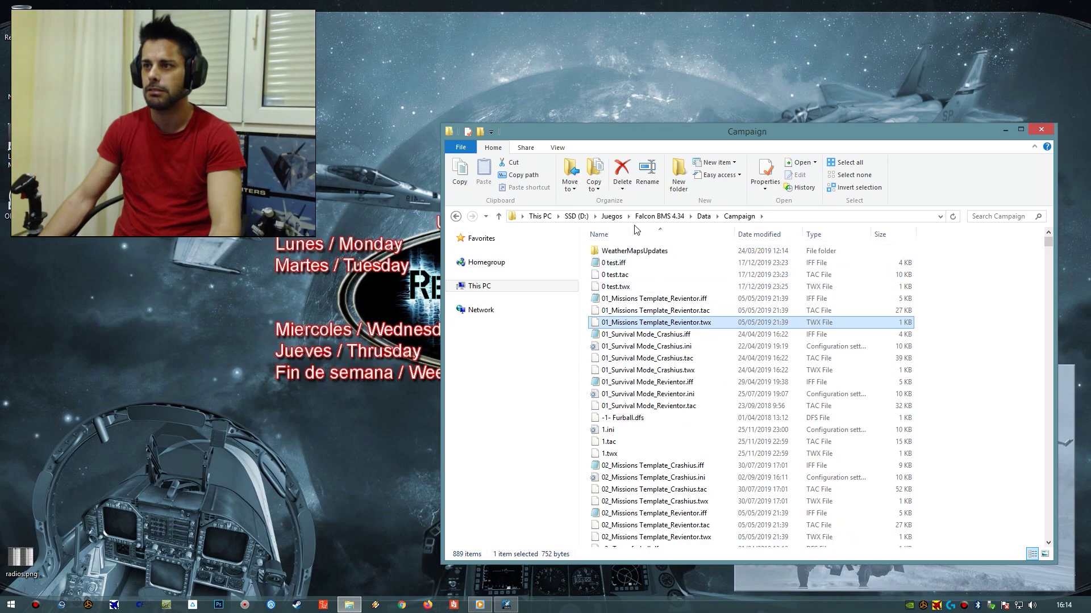
scroll(699, 396, "down", 10)
scroll(699, 401, "down", 15)
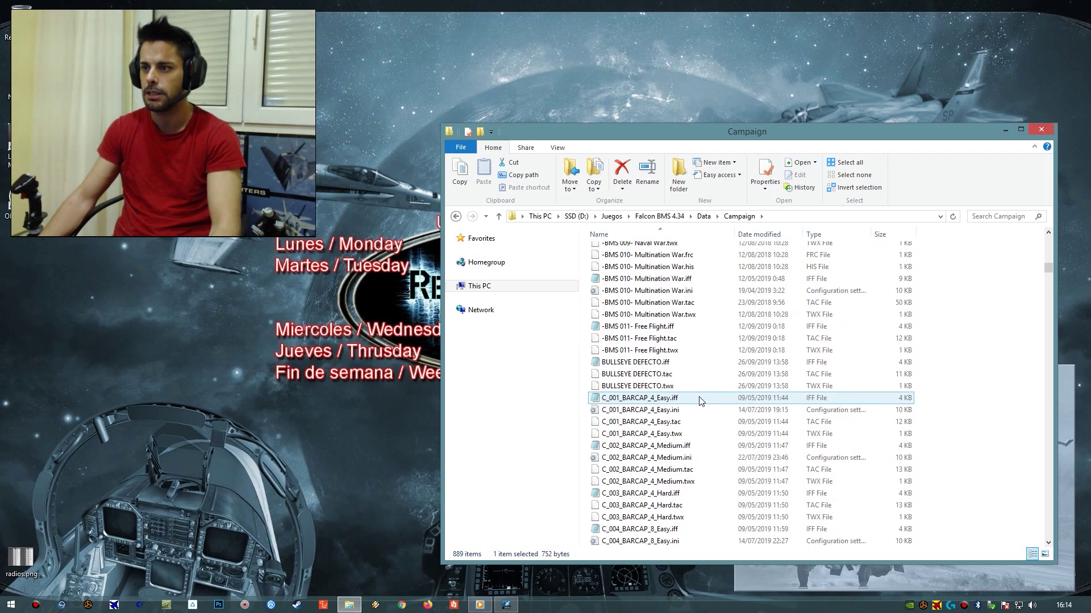
scroll(699, 401, "down", 15)
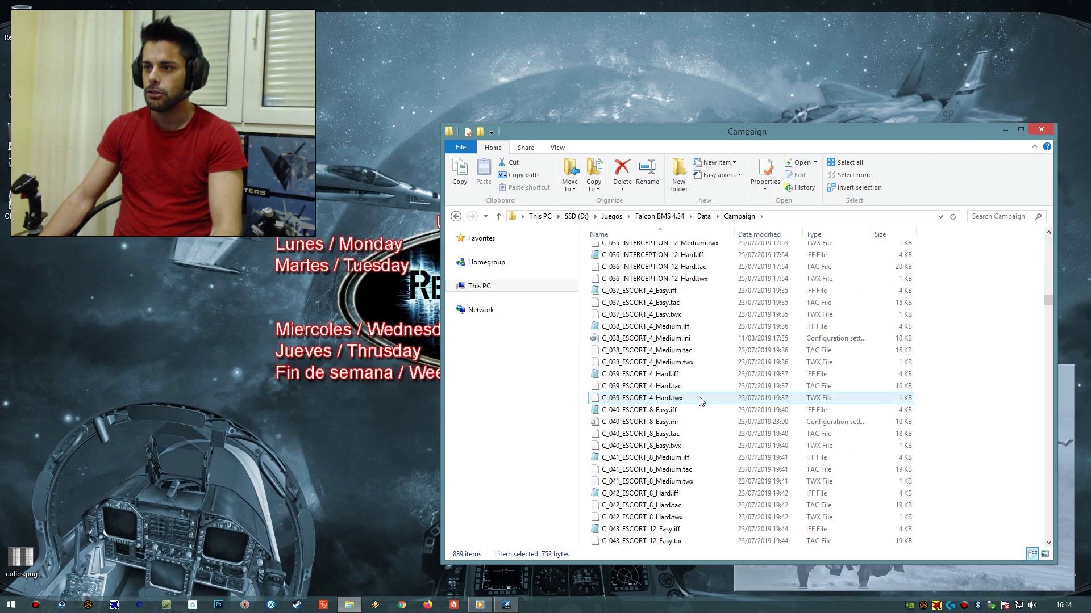
scroll(701, 401, "down", 3)
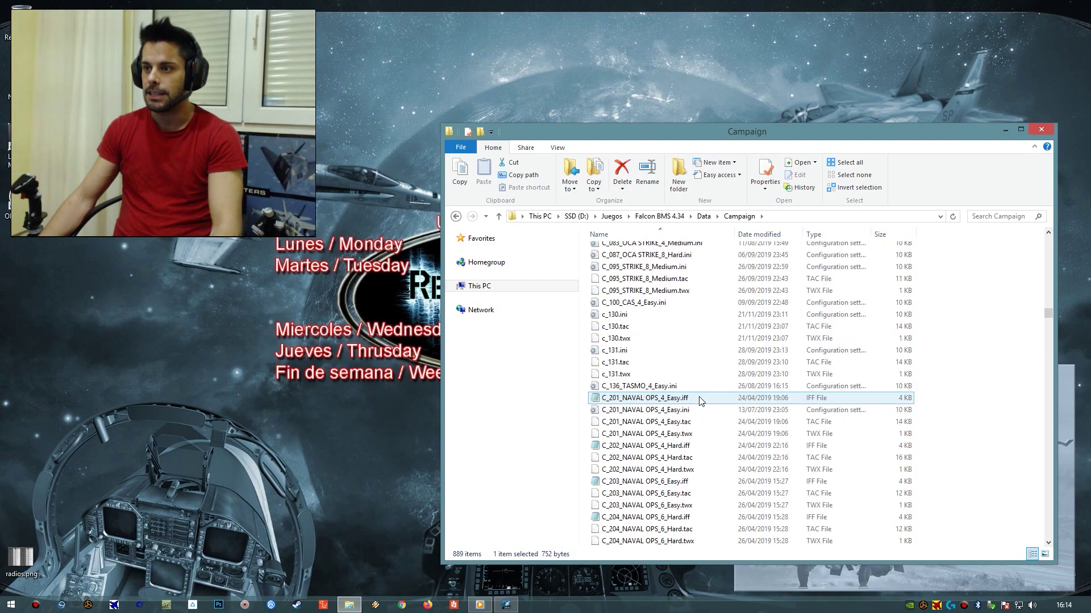
- Locate the m.ia instant action file in the Campaign folder and select it
left_click(652, 409)
key("i")
key("Down")
key("Down")
key("Down")
key("Up")
key("Down")
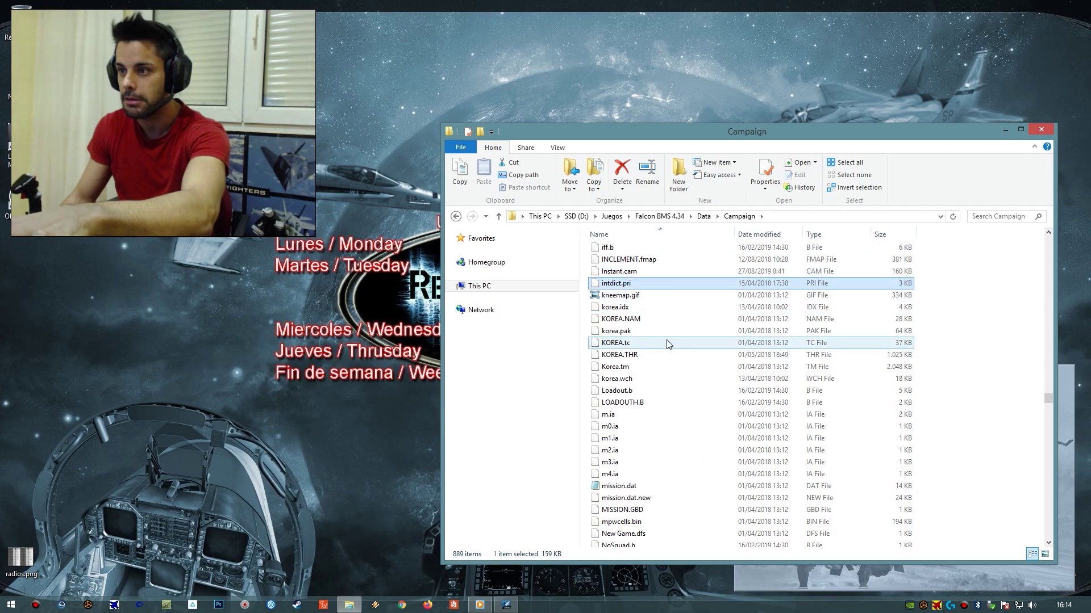
left_click(615, 415)
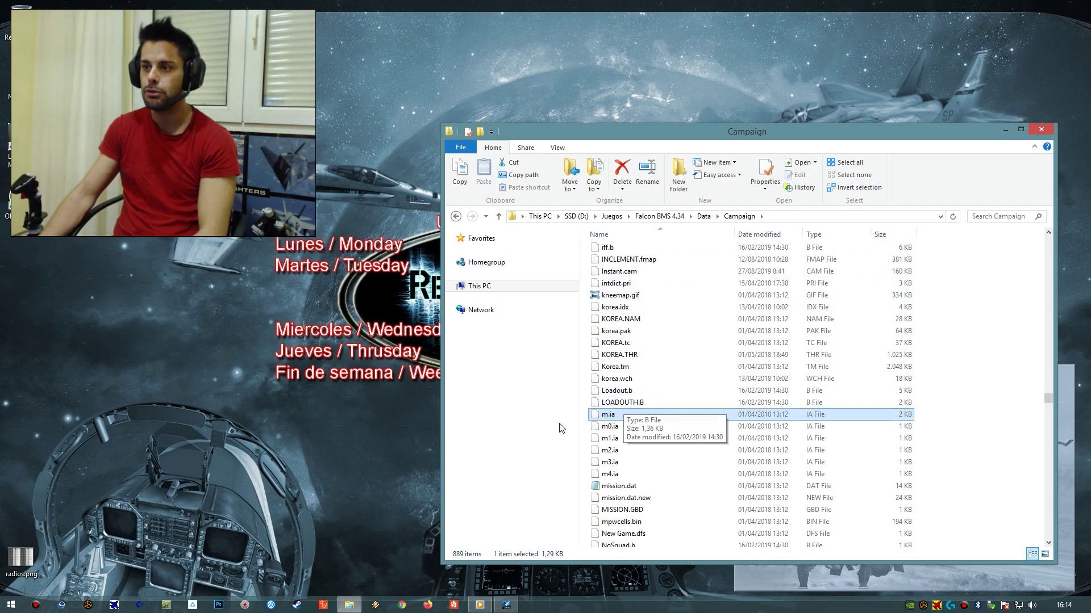
right_click(631, 416)
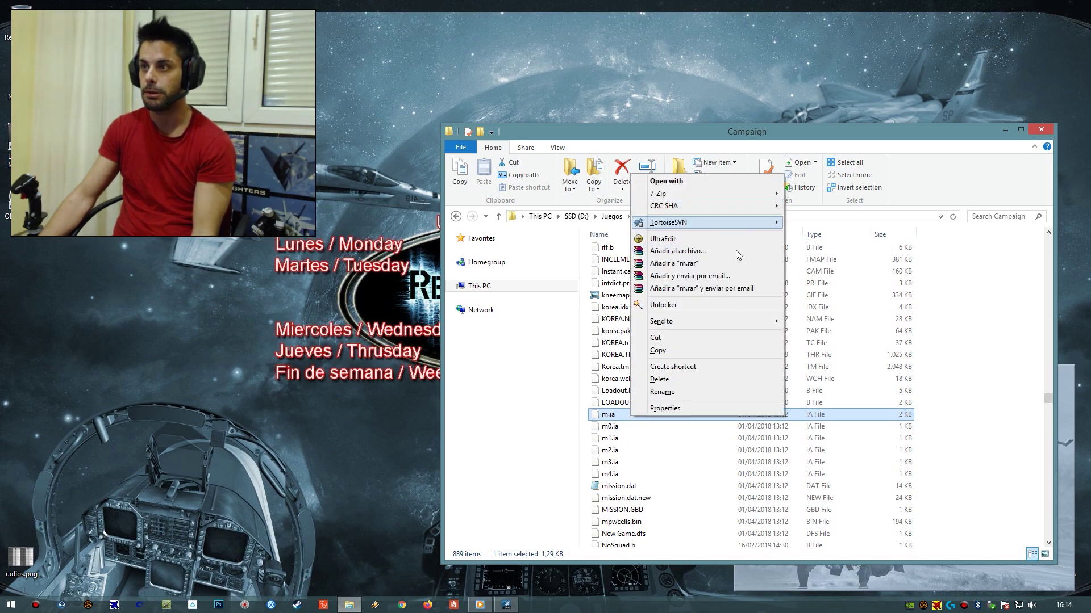
- Open mission.dat in Notepad, replace it with a blank document, and move the window clear of the file list
left_click(617, 485)
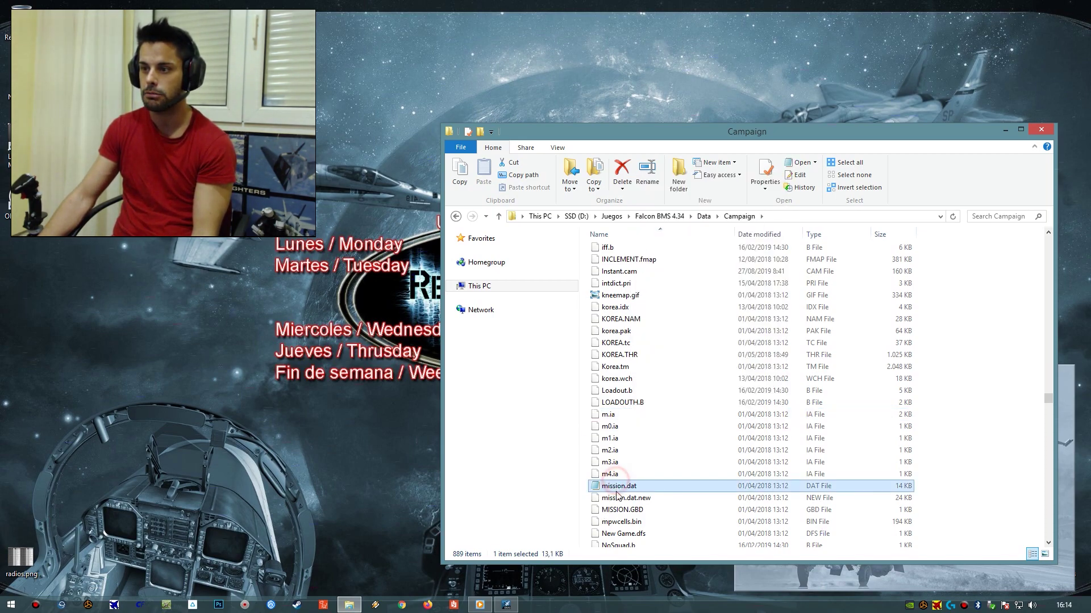
double_click(635, 488)
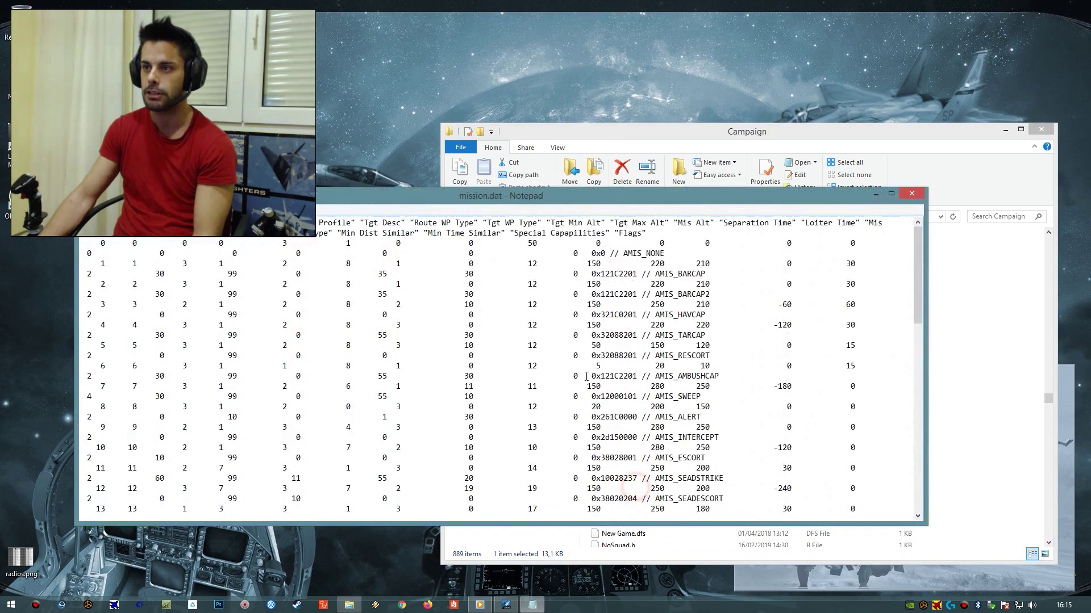
key("alt+f")
key("n")
left_click_drag(598, 194, 606, 197)
left_click_drag(658, 236, 776, 355)
- Load m.ia from the Campaign folder into the blank Notepad window and reposition the window
left_click(619, 485)
left_click(609, 415)
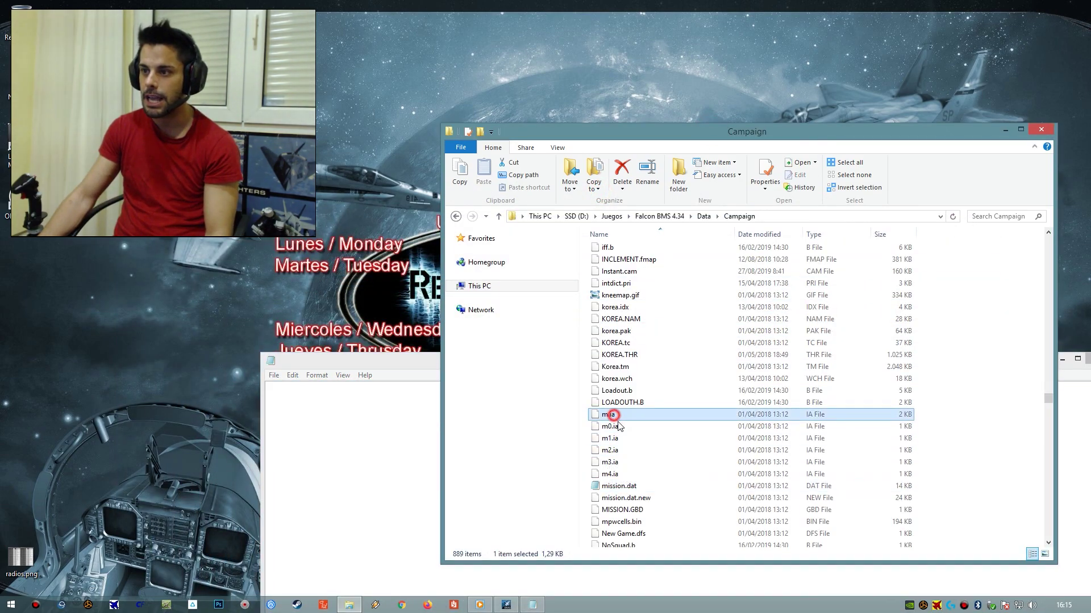
left_click_drag(621, 420, 370, 432)
left_click(430, 358)
left_click_drag(430, 356, 562, 142)
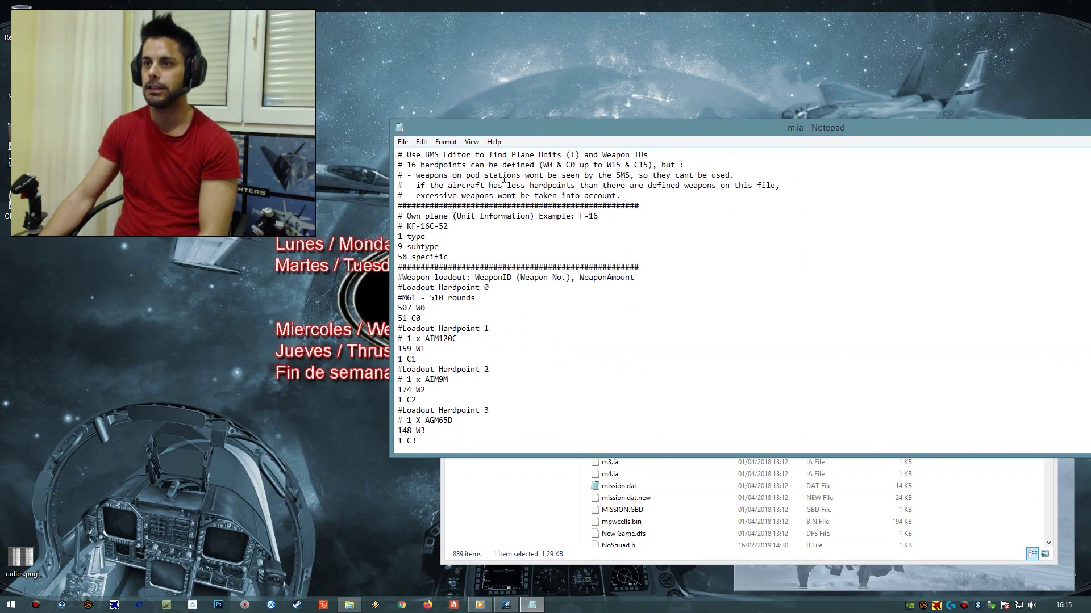
- Skim the whole m.ia file and highlight the introductory notes on plane units, weapon IDs and hardpoints
scroll(497, 163, "down", 13)
scroll(518, 315, "up", 12)
left_click_drag(410, 152, 803, 196)
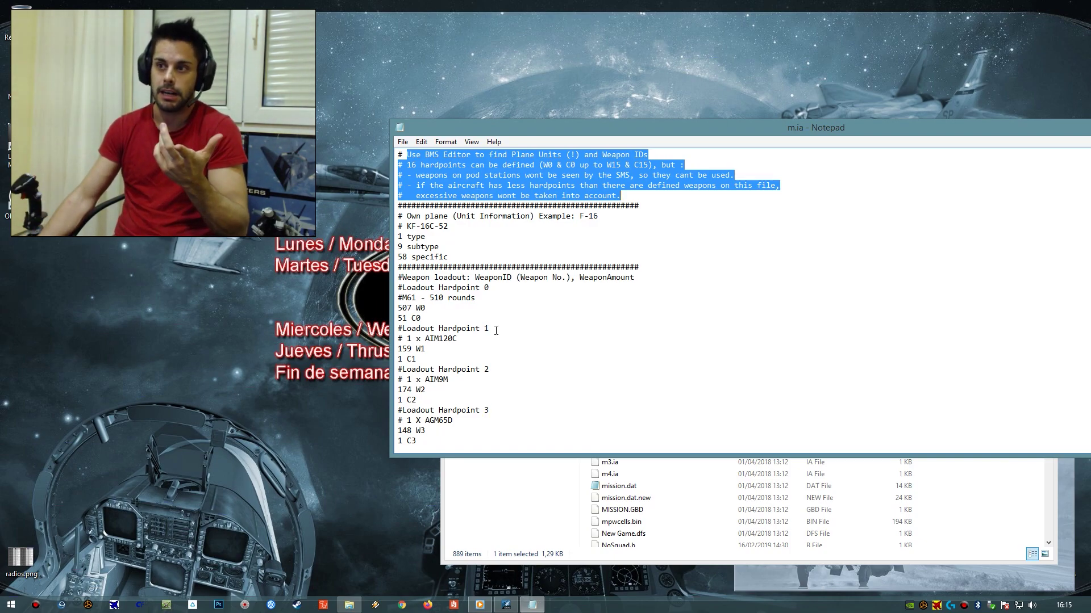
left_click(522, 320)
- Review the weapon loadout hardpoint entries in m.ia, highlighting the 300 Gal tank comment at Hardpoint 5
scroll(524, 321, "down", 2)
left_click_drag(430, 277, 548, 319)
scroll(432, 327, "down", 1)
scroll(481, 329, "down", 2)
scroll(469, 333, "down", 1)
scroll(575, 337, "down", 1)
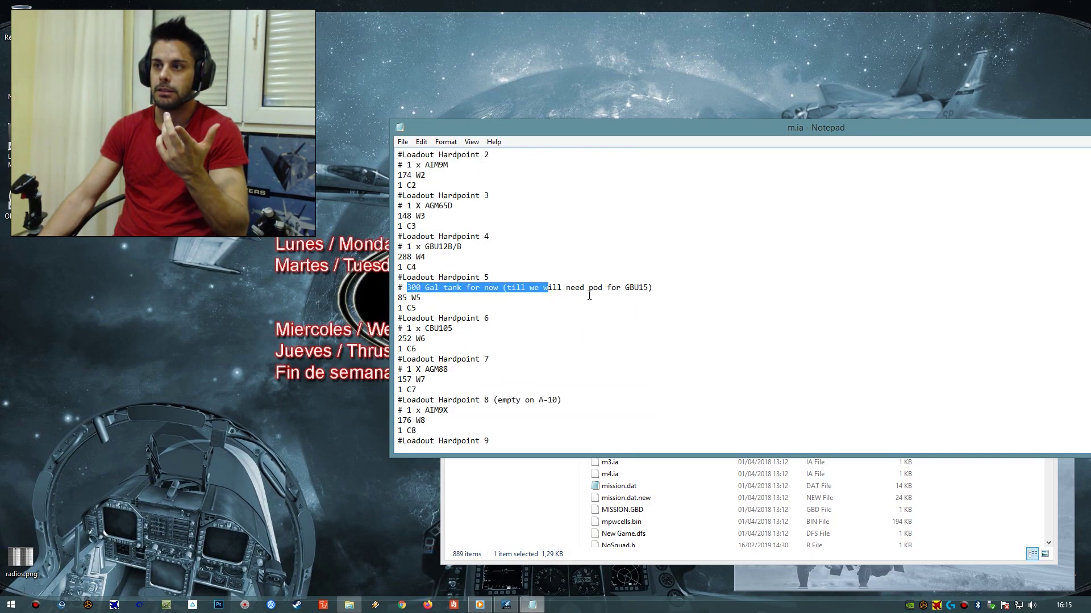
left_click_drag(658, 288, 510, 338)
scroll(466, 305, "down", 1)
scroll(494, 328, "down", 1)
- Highlight the type, subtype and specific lines and the F-16 example in the own plane section
scroll(585, 342, "up", 9)
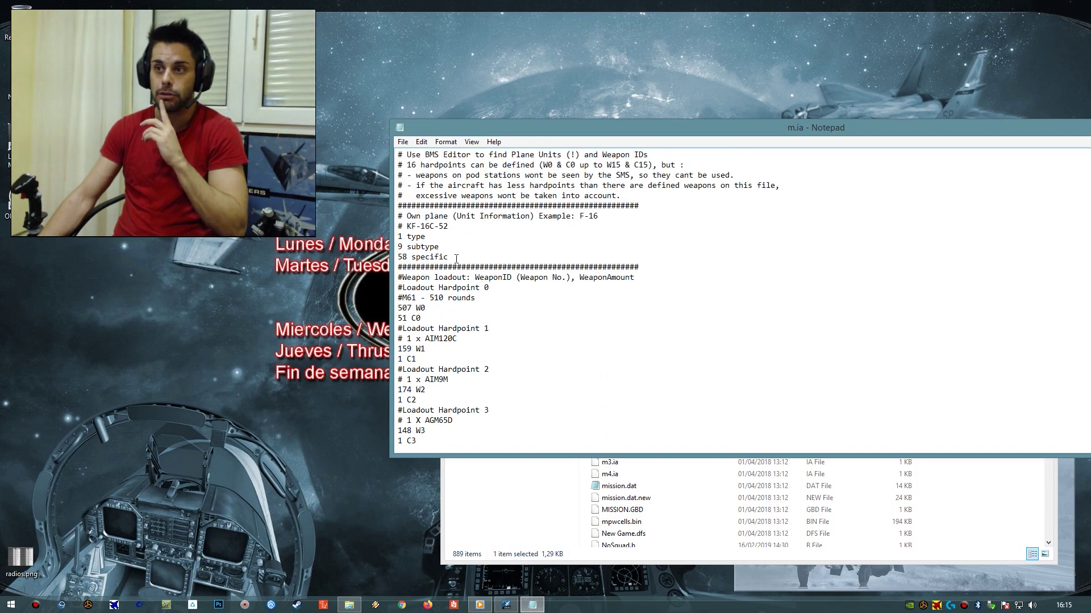
left_click_drag(446, 257, 489, 252)
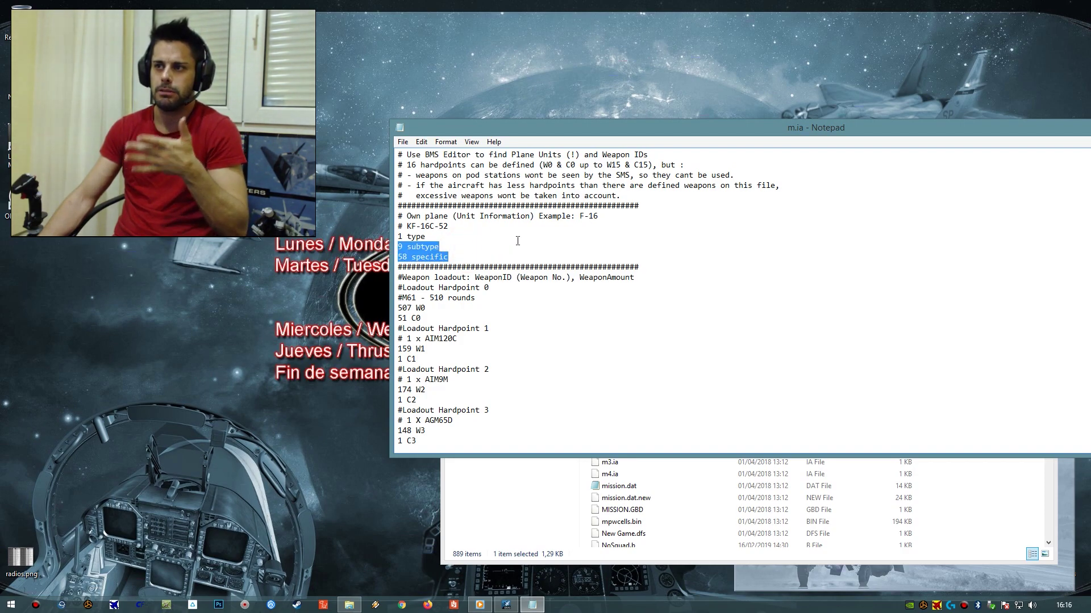
left_click_drag(579, 216, 599, 216)
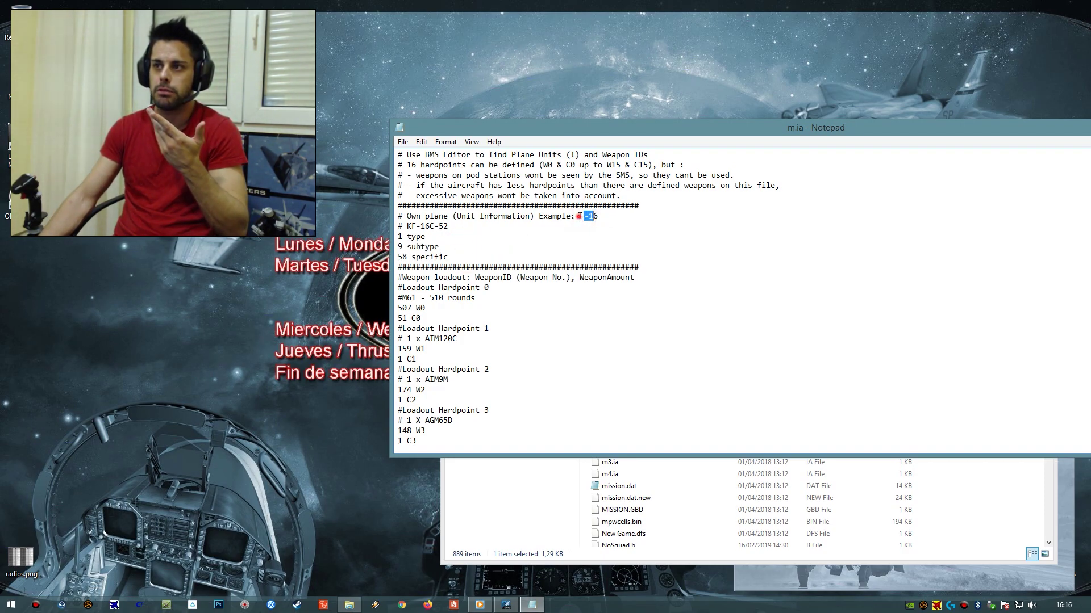
- Highlight the type, subtype and specific lines and the W1 and C1 lines of Hardpoint 1 in m.ia
left_click_drag(399, 237, 449, 258)
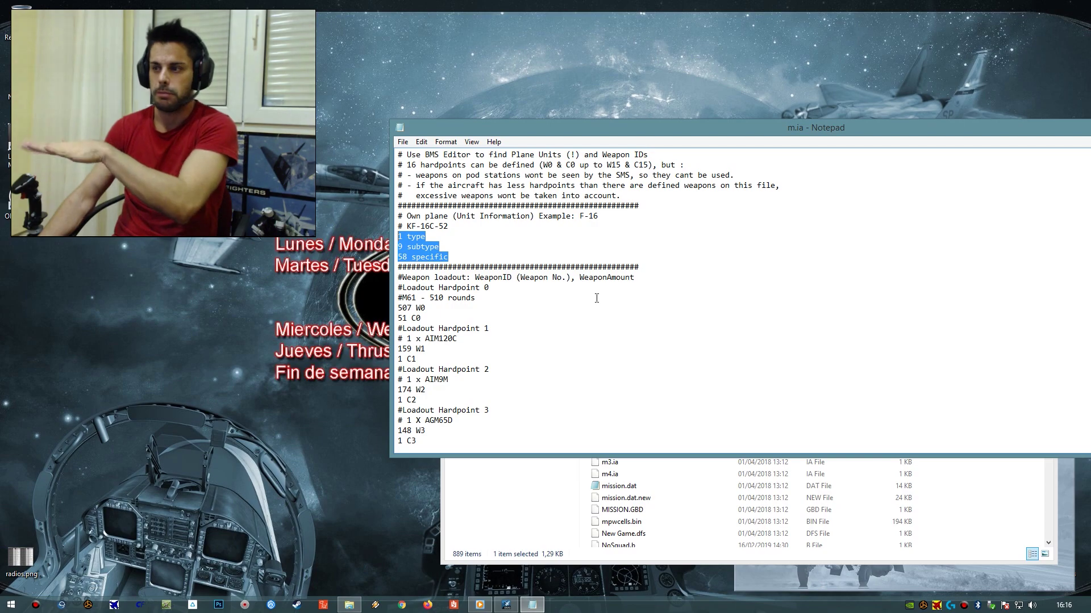
scroll(585, 292, "down", 3)
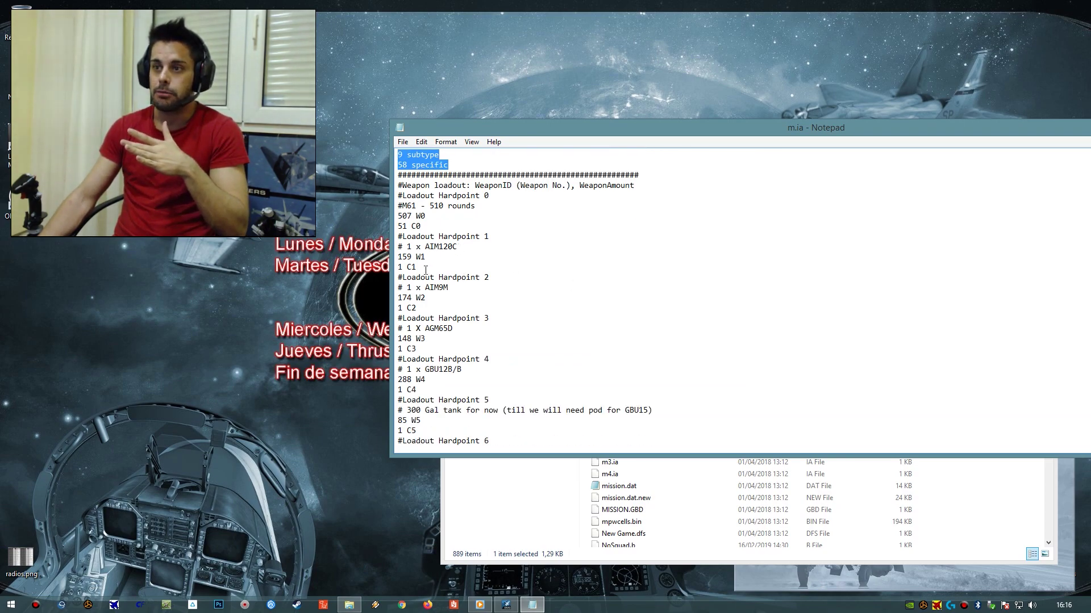
left_click_drag(428, 265, 398, 257)
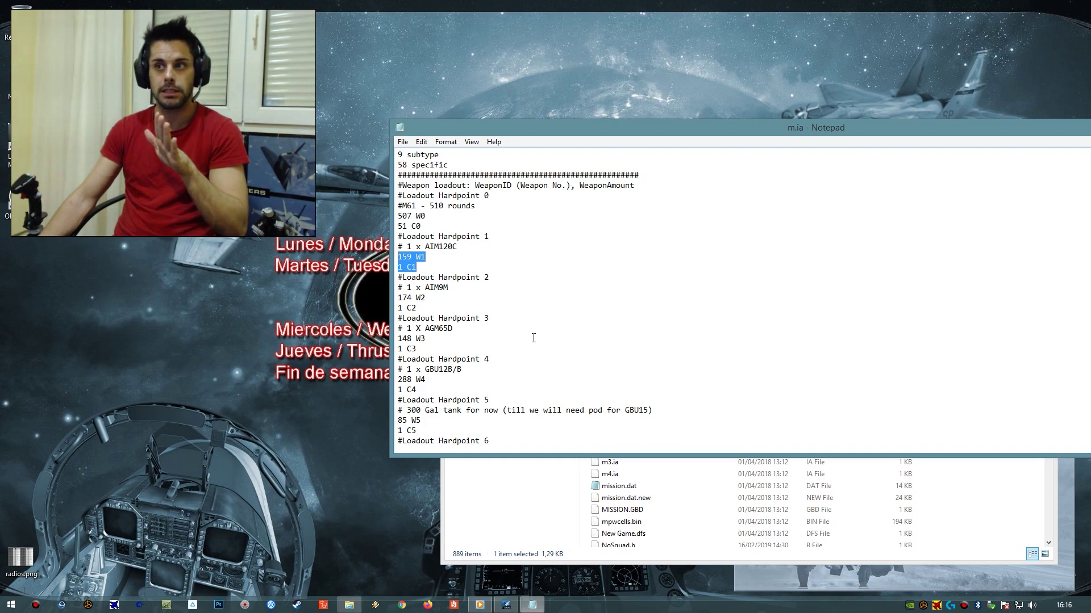
left_click(438, 214)
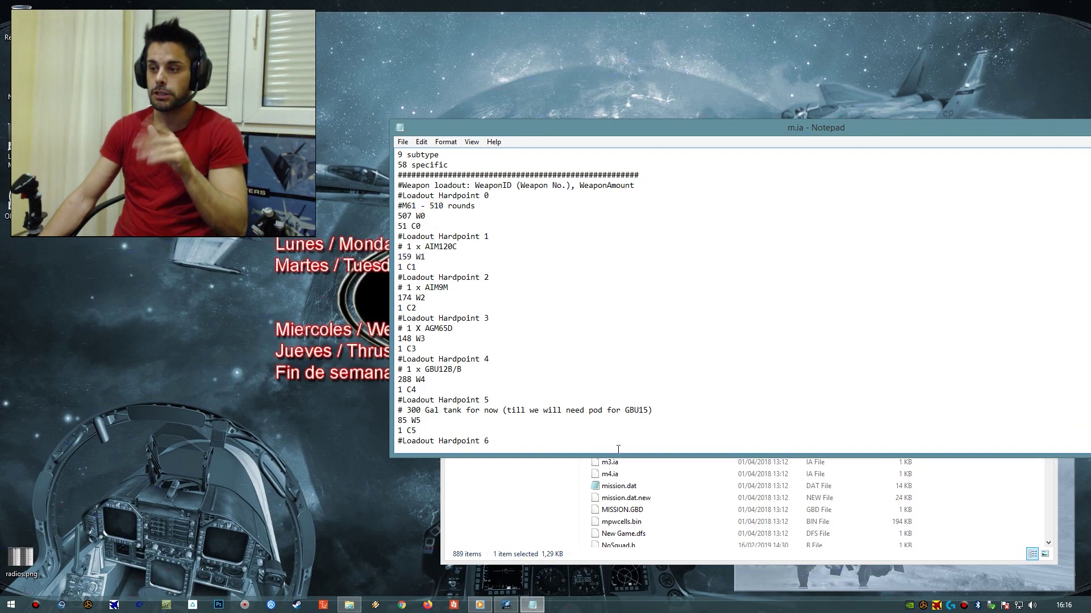
- Open the Falcon BMS Editor and filter its class table to Weapons of type External Pod, sorted by name
left_click(752, 576)
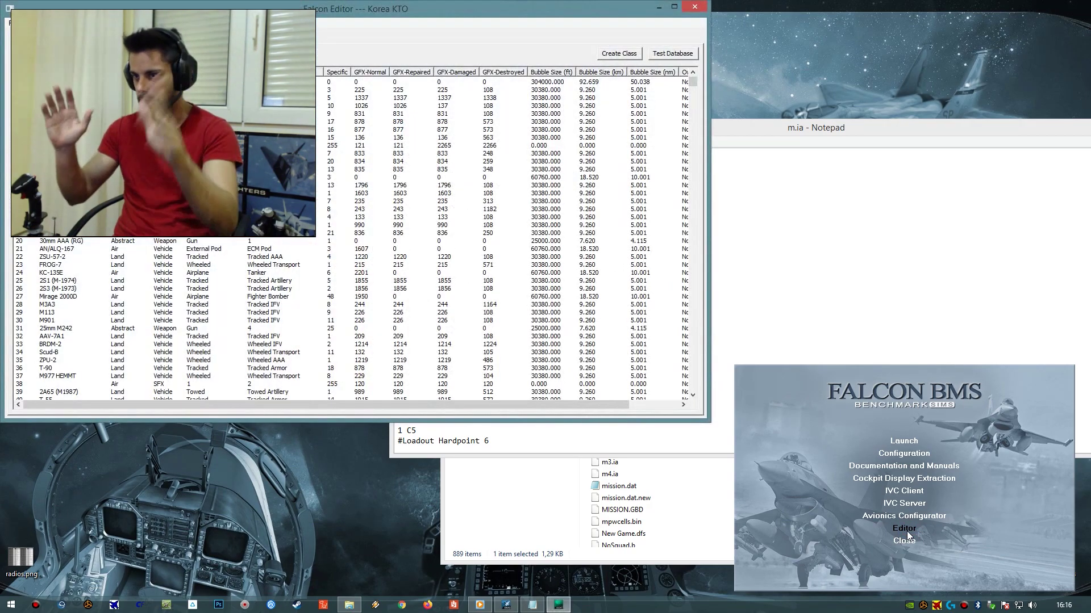
left_click_drag(442, 19, 890, 57)
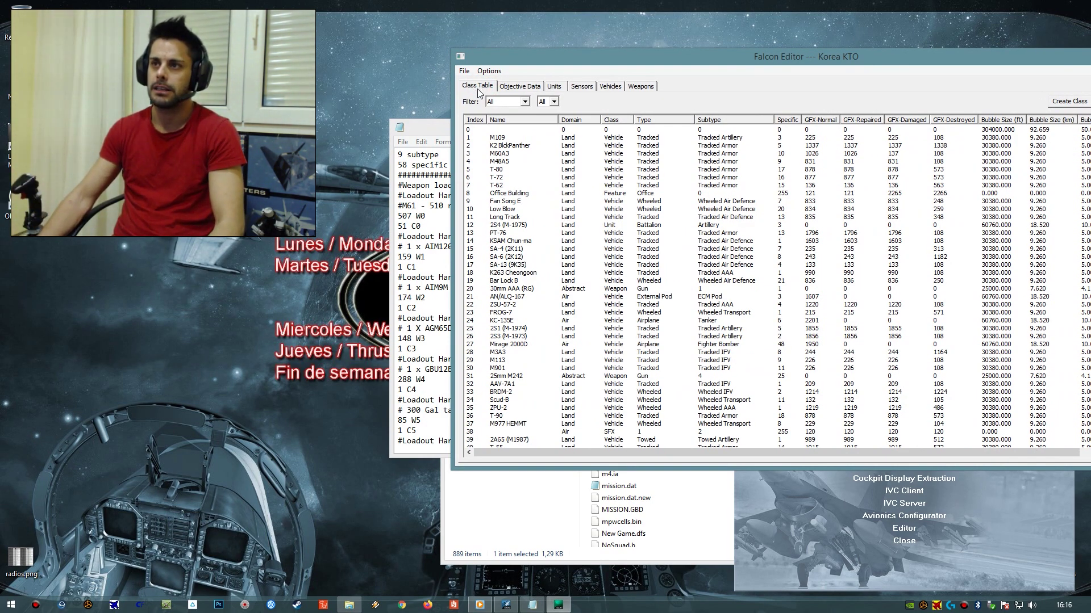
left_click(515, 103)
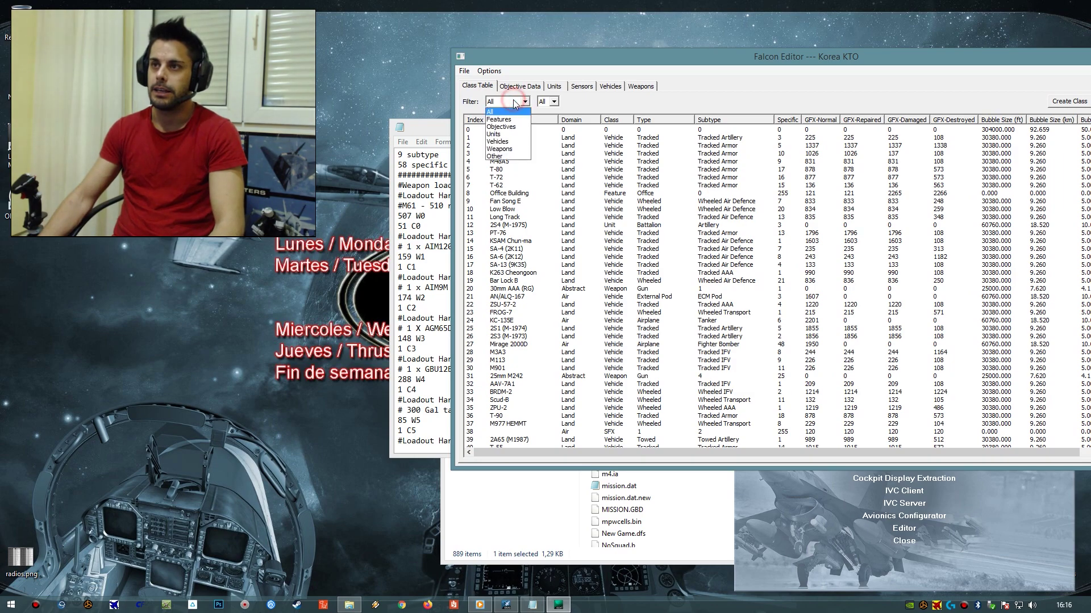
left_click(508, 149)
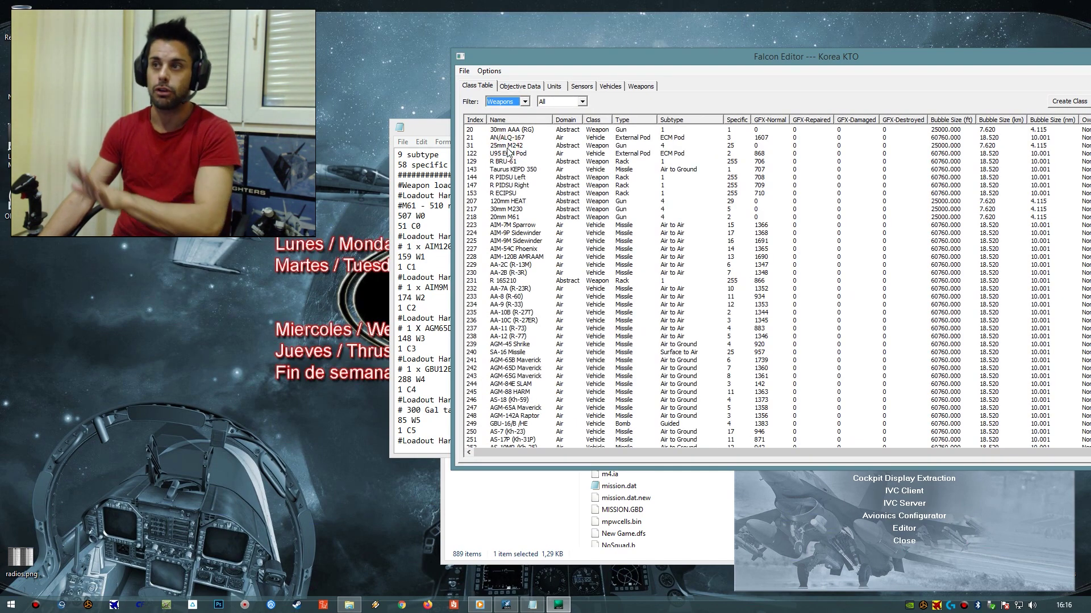
left_click(560, 101)
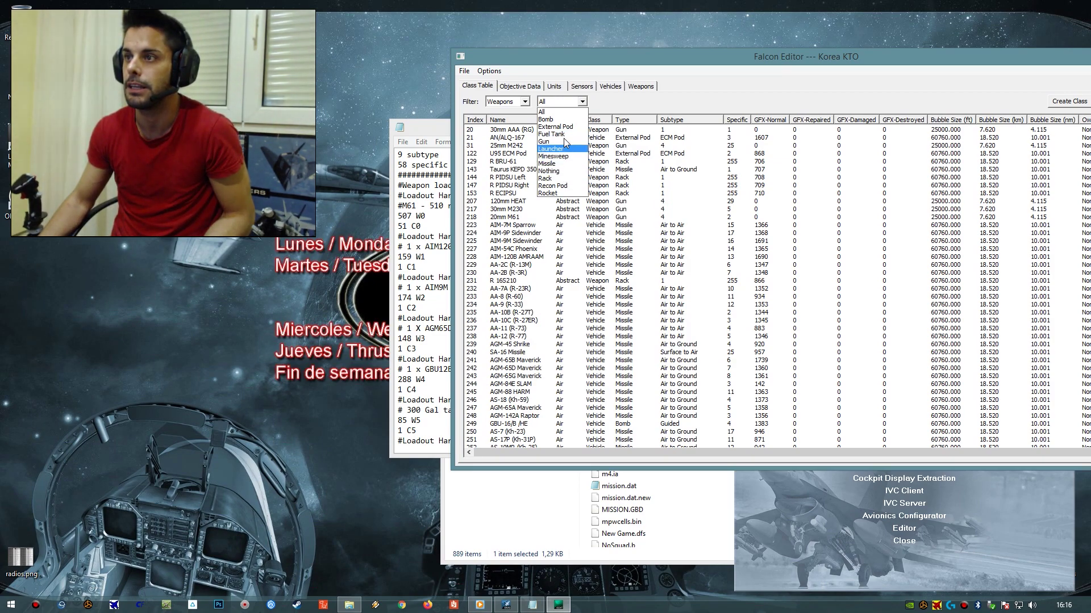
left_click(554, 127)
left_click(518, 121)
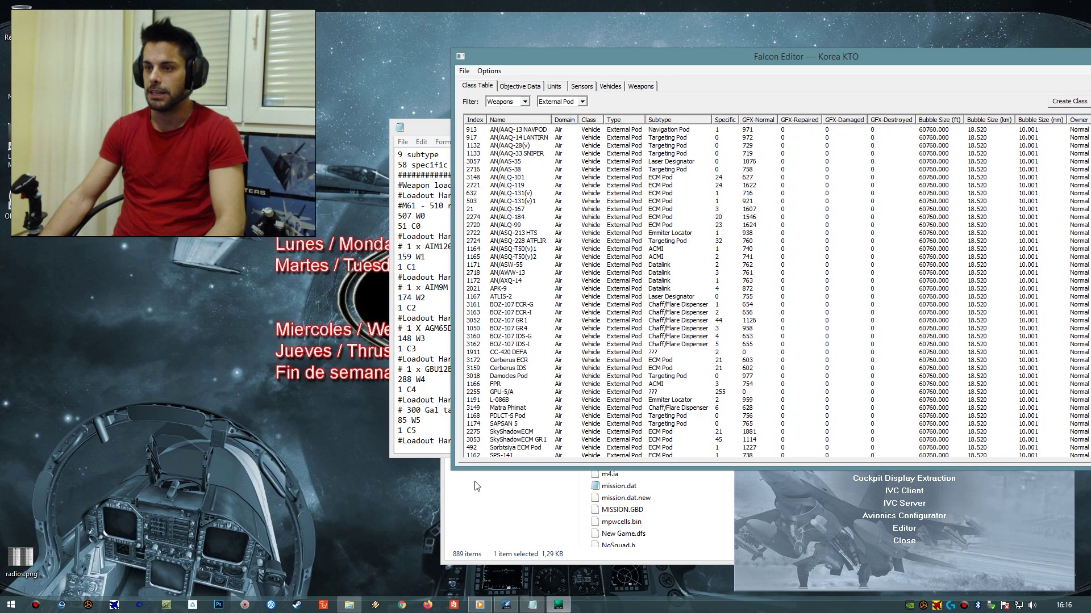
- Return to m.ia and examine the Hardpoint 5L and 5R pod entries, highlighting the W10 and W11 weapon IDs
left_click(425, 394)
scroll(471, 332, "down", 8)
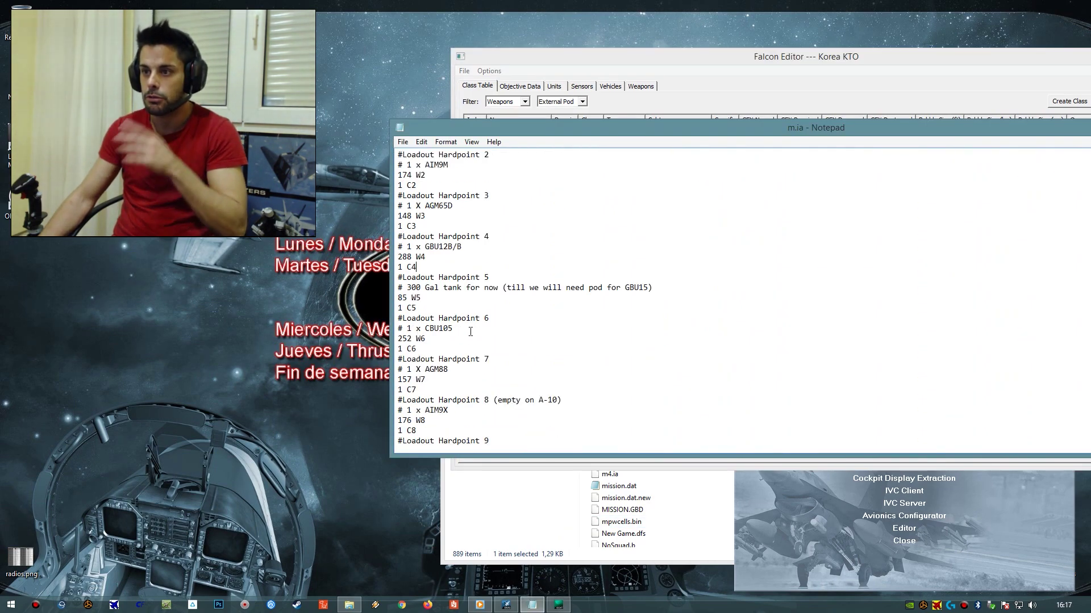
scroll(470, 332, "down", 2)
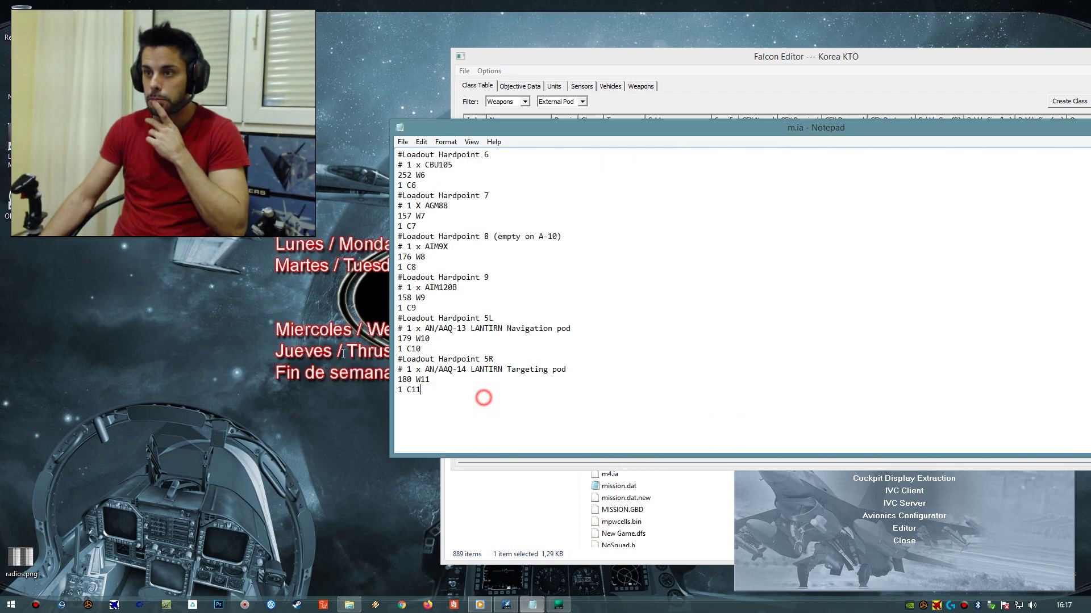
left_click_drag(483, 398, 325, 330)
left_click(521, 339)
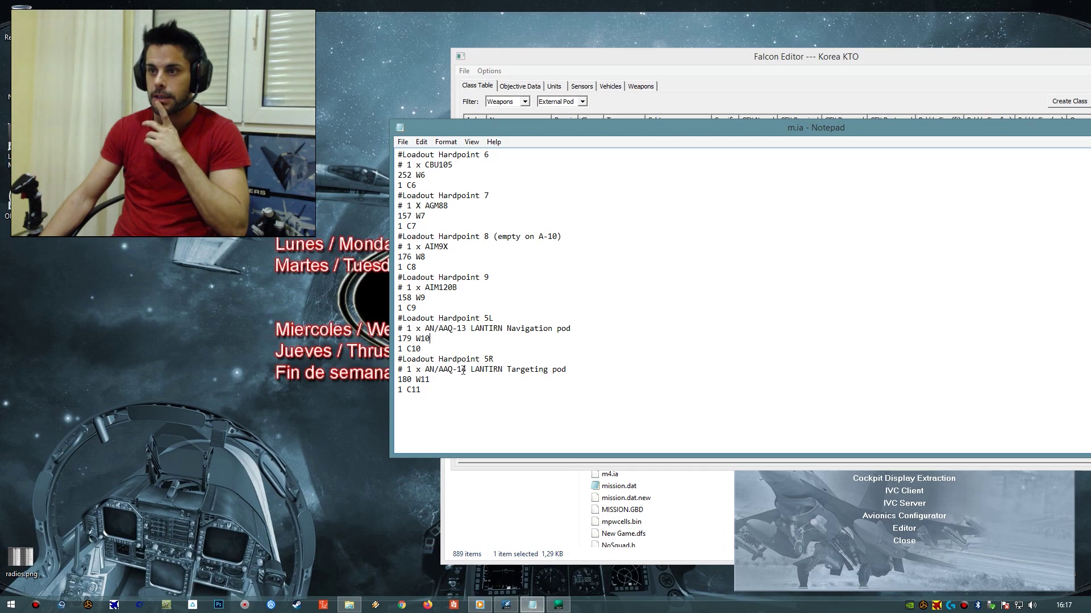
double_click(406, 379)
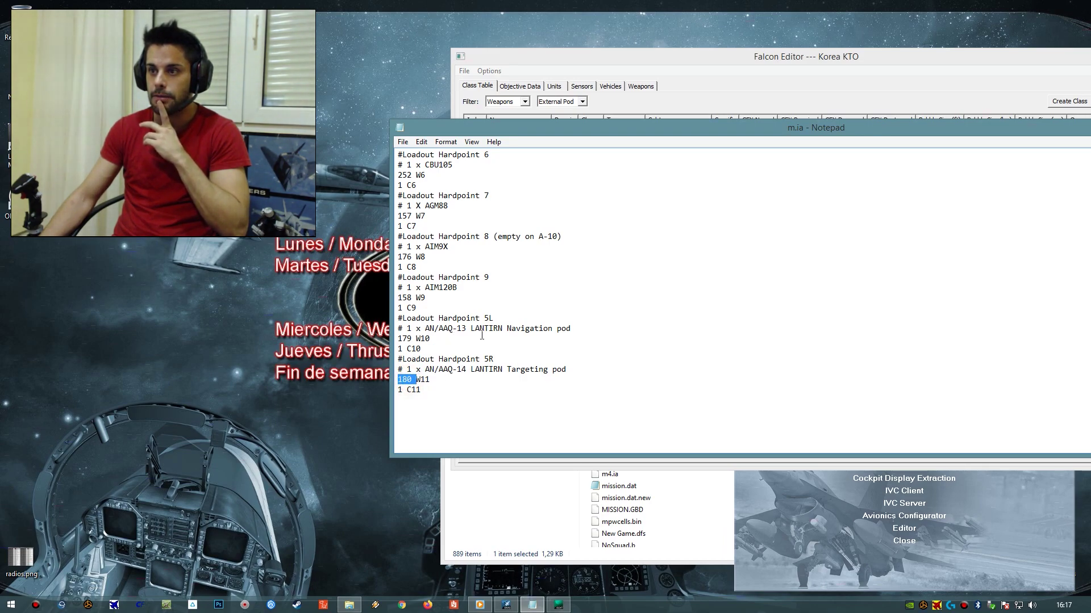
double_click(407, 339)
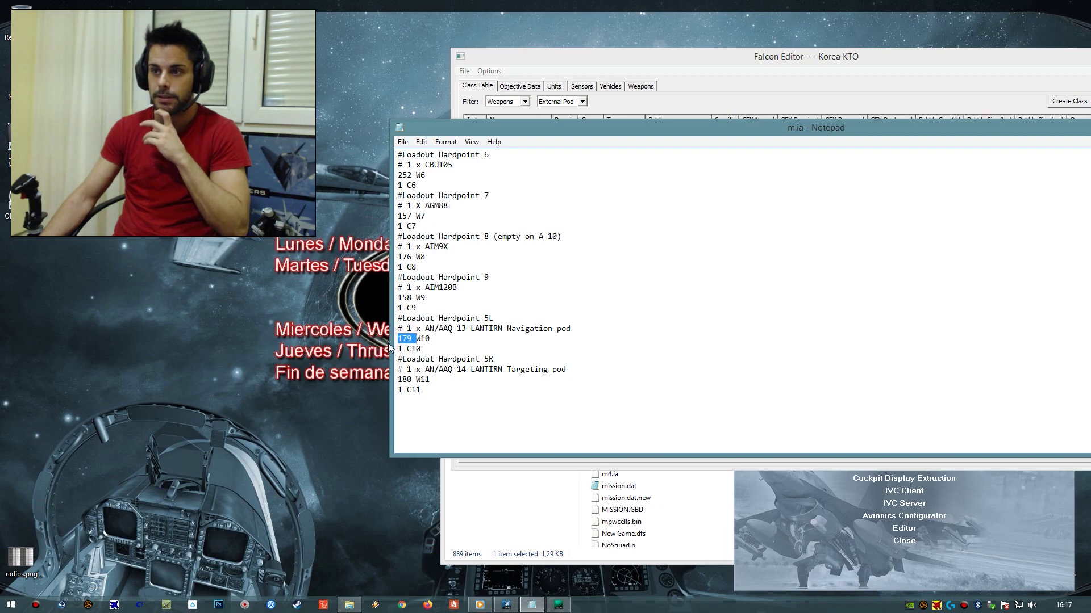
left_click(402, 389)
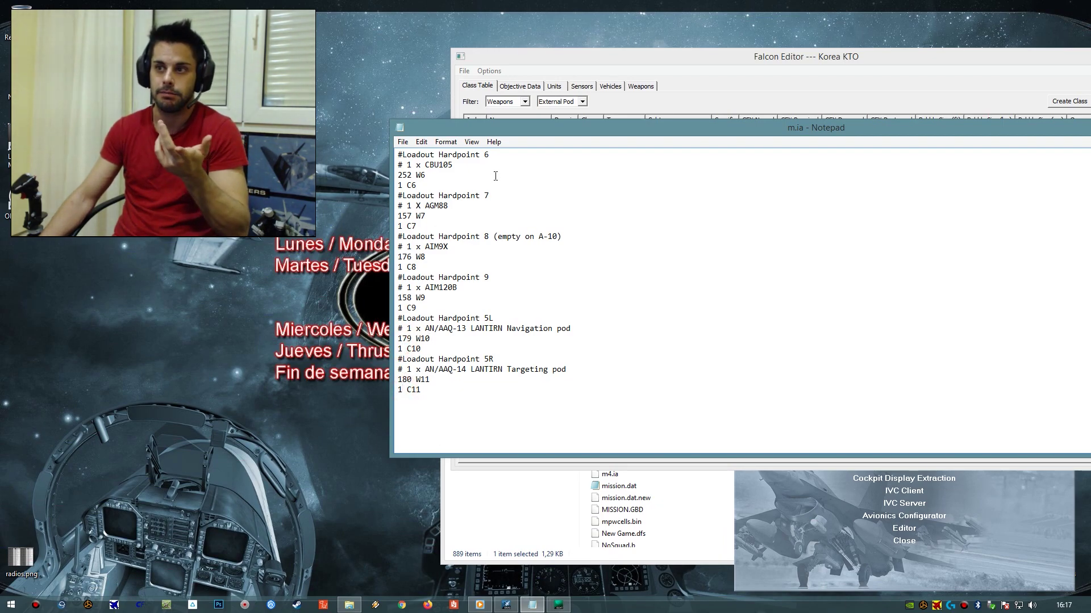
- Place m.ia below the editor and check the AN/AAQ-14 LANTIRN class table record against the Hardpoint 5R entry, leaving the record unsaved
left_click_drag(557, 135, 539, 286)
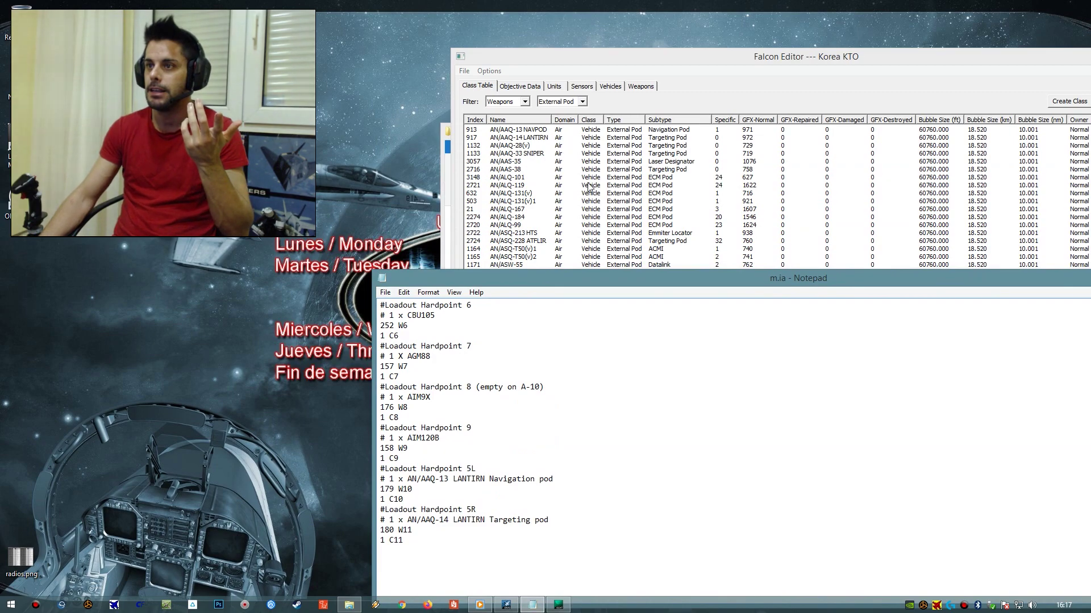
left_click_drag(411, 520, 522, 520)
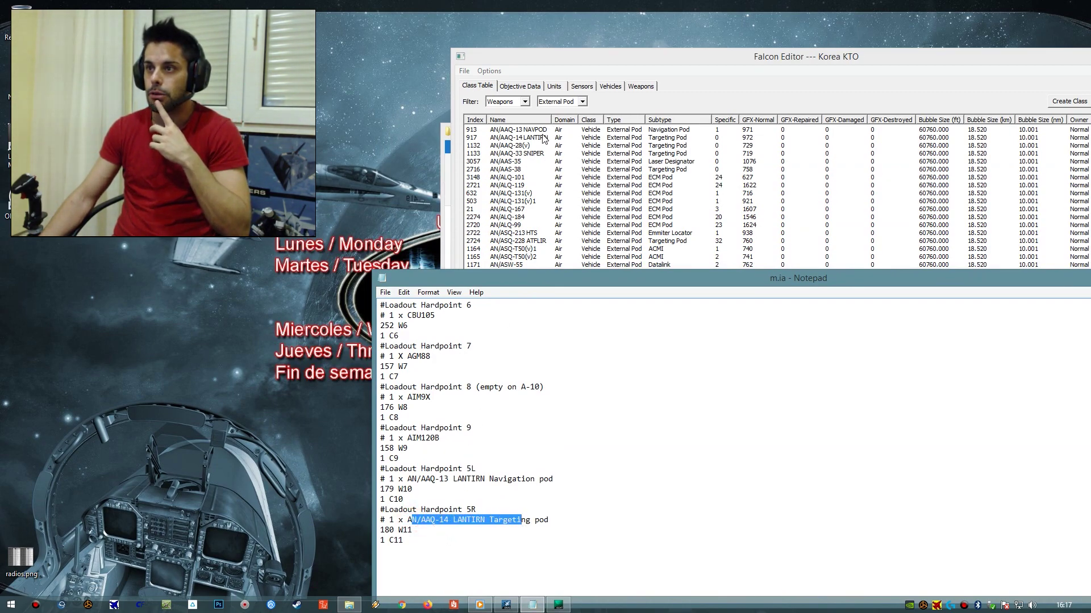
left_click(515, 139)
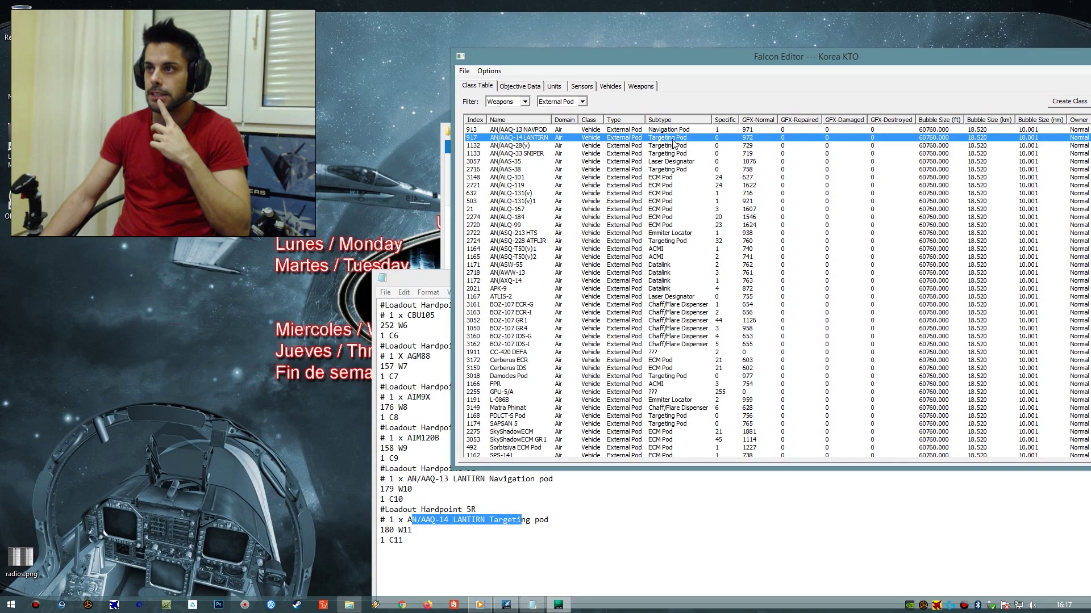
mouse_move(940, 66)
left_mouse_down()
mouse_move(798, 51)
mouse_move(932, 67)
left_mouse_up()
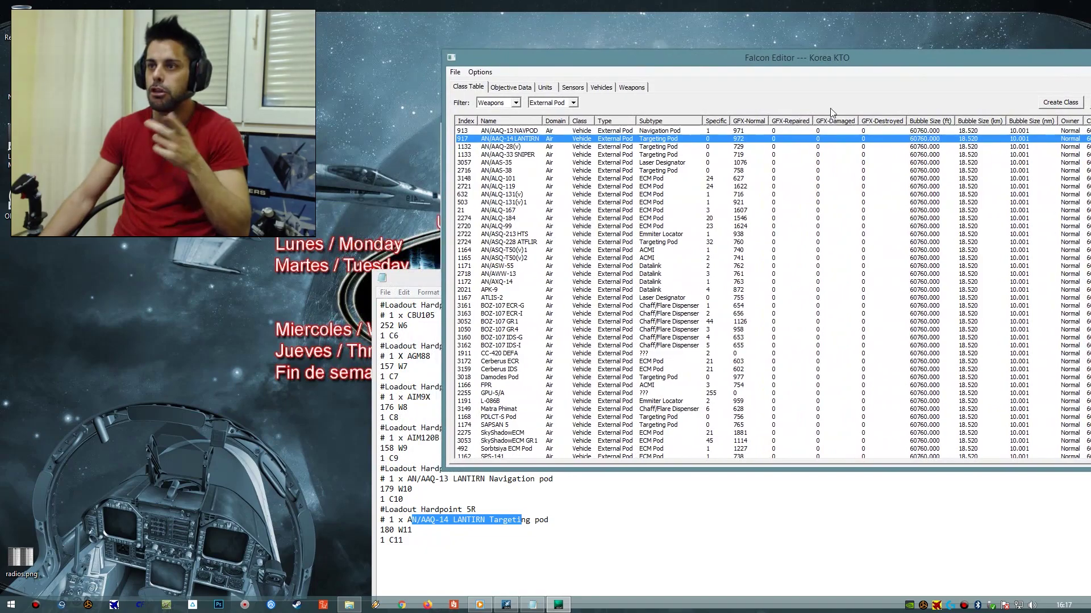
double_click(527, 139)
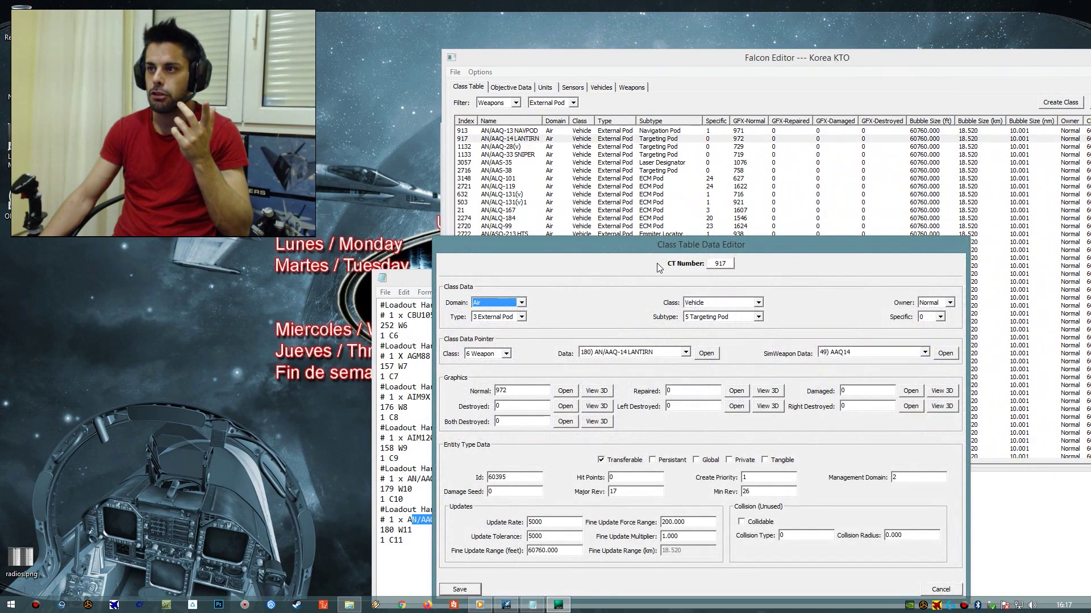
left_click_drag(643, 246, 705, 104)
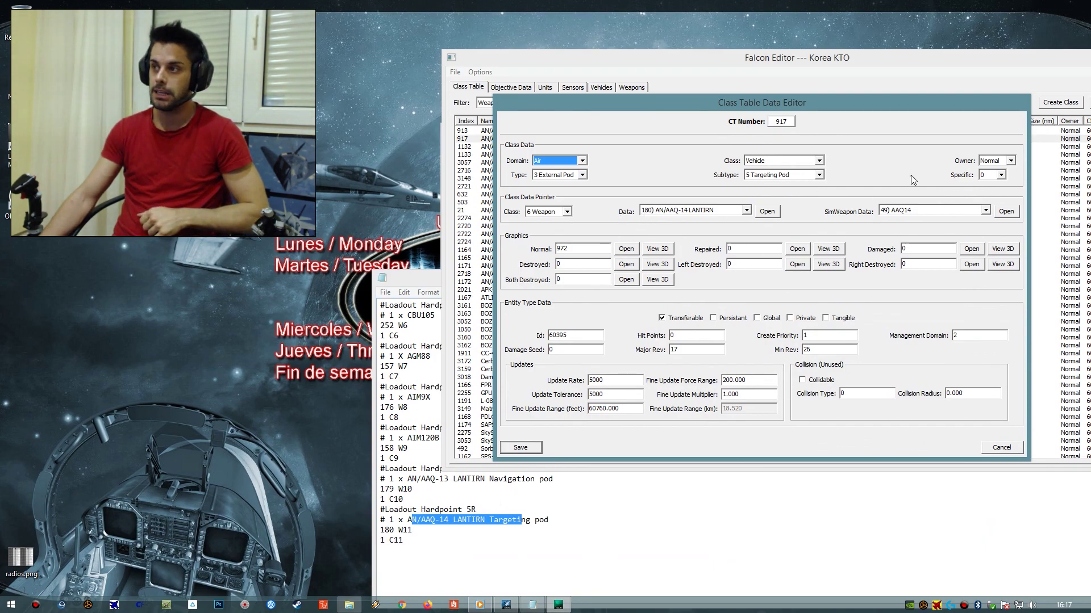
left_click(1001, 448)
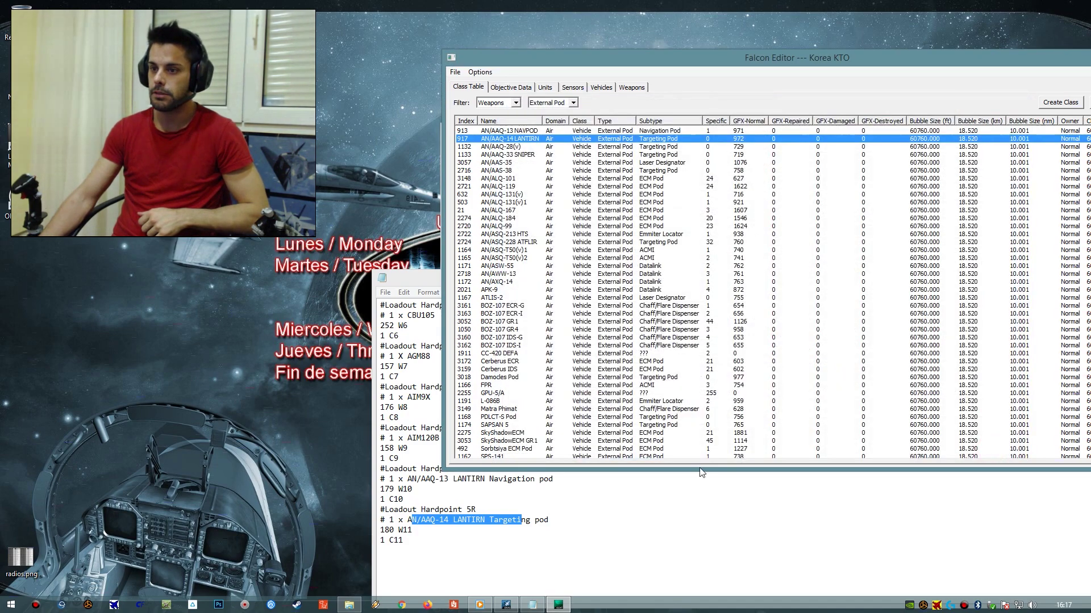
- Highlight the AN/AAQ-13 LANTIRN Navigation pod comment and its W10 weapon ID under Hardpoint 5L in m.ia
left_click(429, 490)
double_click(387, 489)
left_click_drag(549, 521, 459, 523)
left_click(453, 479)
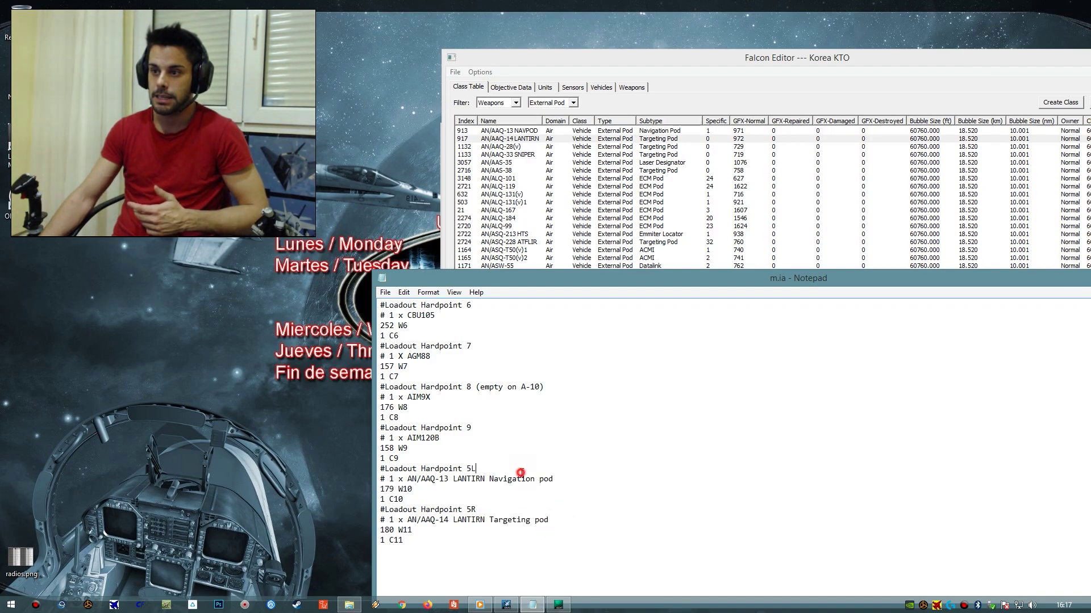
left_click_drag(554, 478, 440, 482)
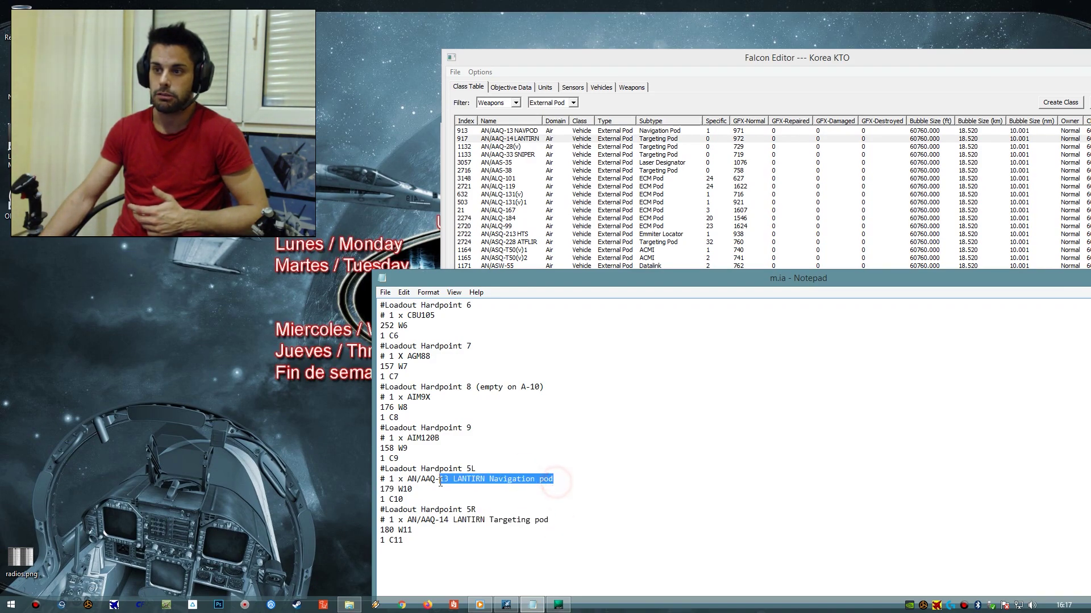
double_click(391, 489)
- Open the AN/ASQ-213 HTS record in the editor's class table to find its weapon data number
left_click(539, 147)
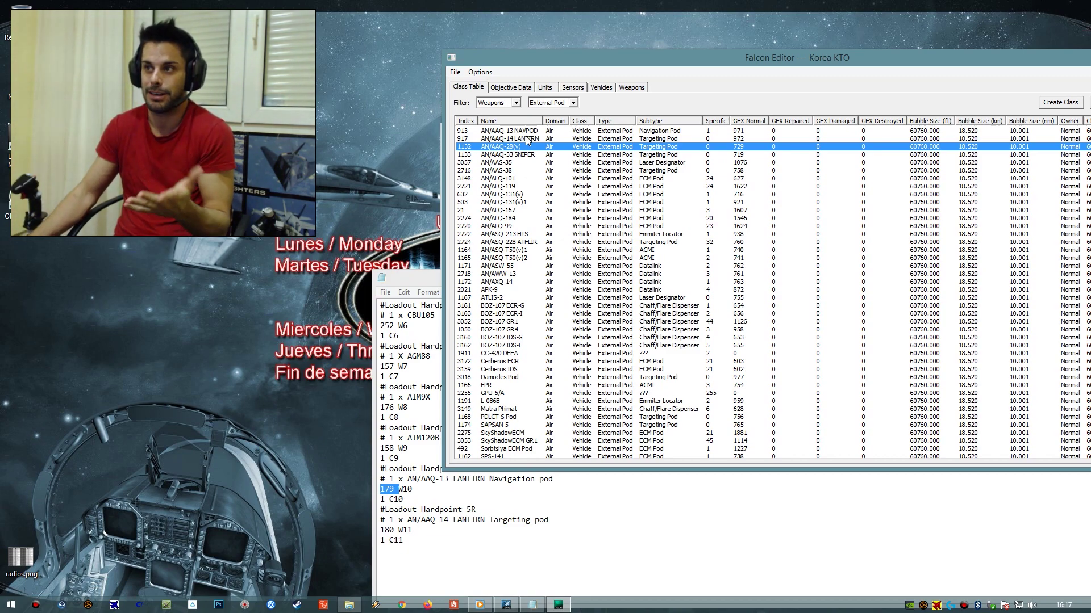
left_click(521, 234)
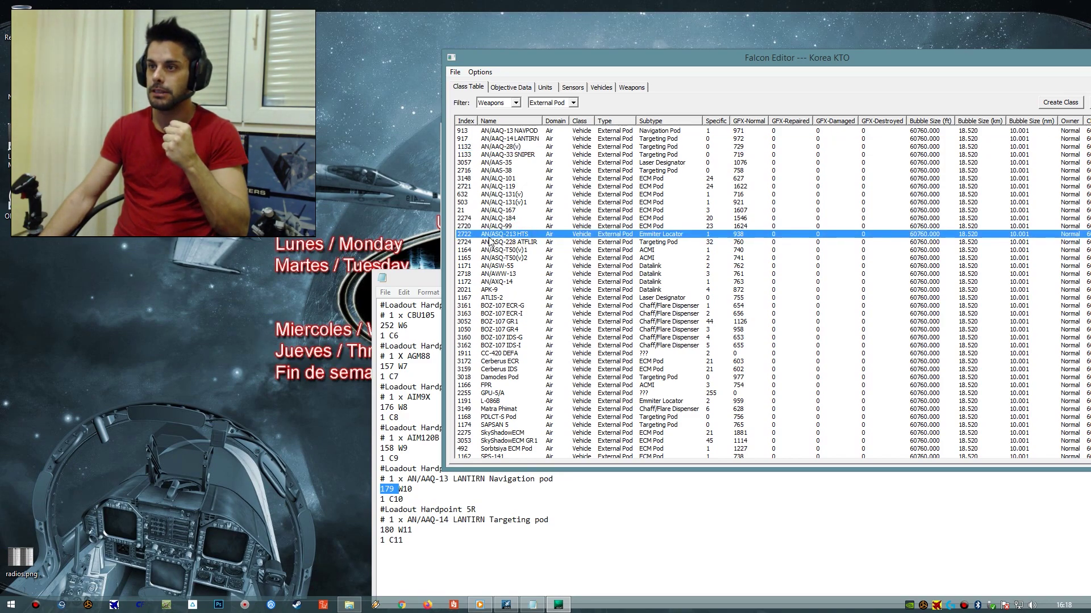
double_click(789, 234)
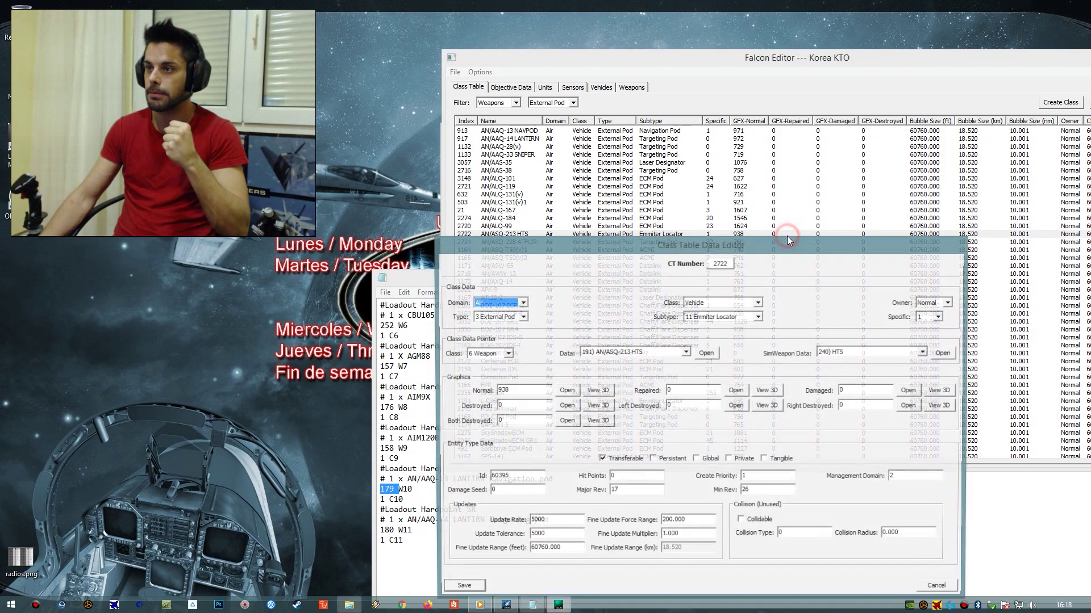
left_click_drag(647, 250, 729, 118)
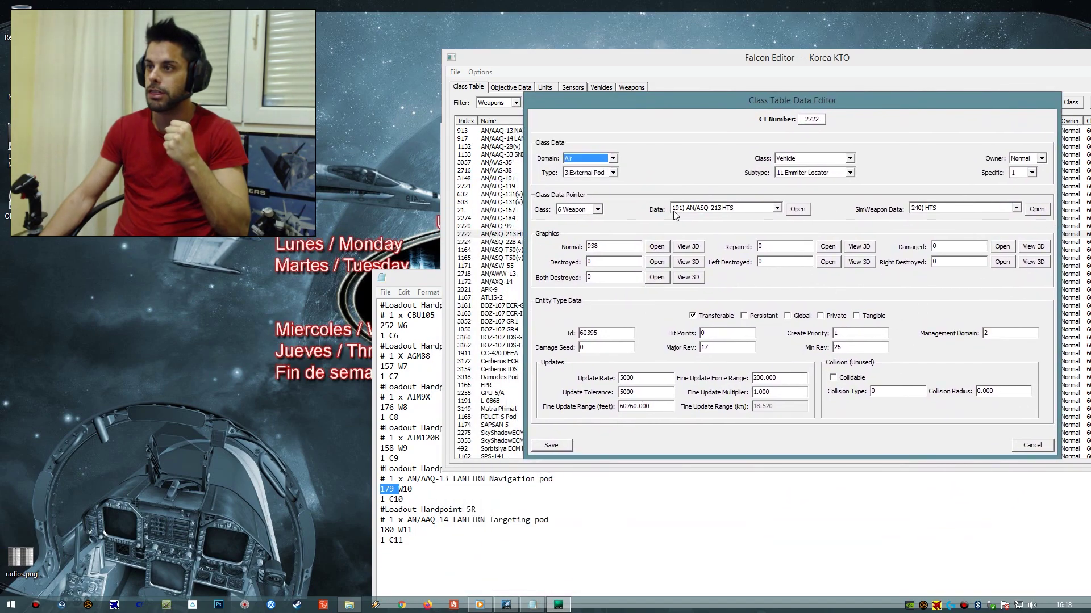
left_click(393, 491)
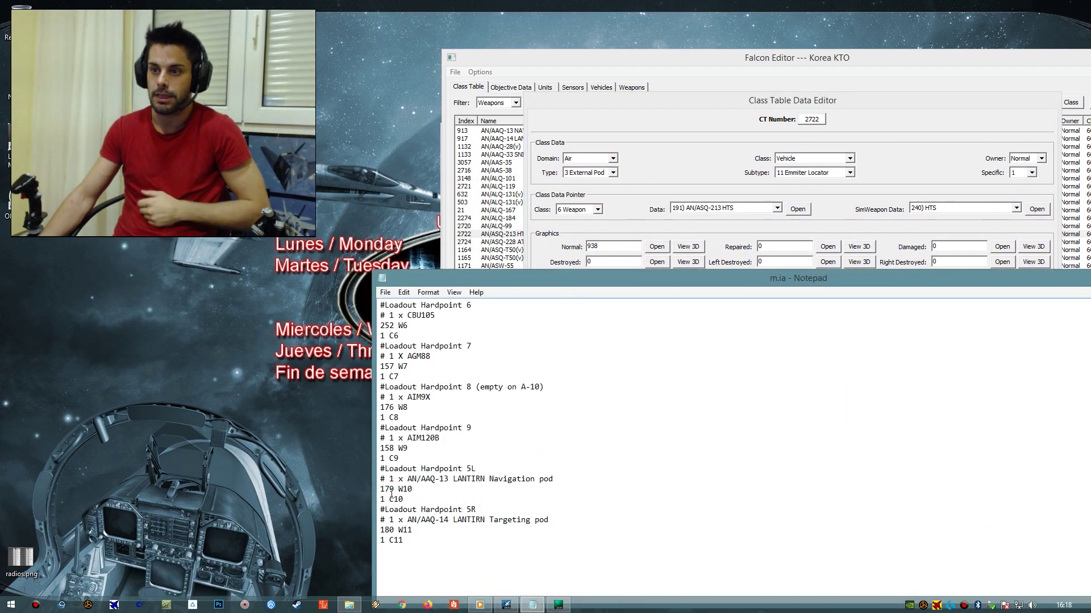
key("Home")
key("shift+End")
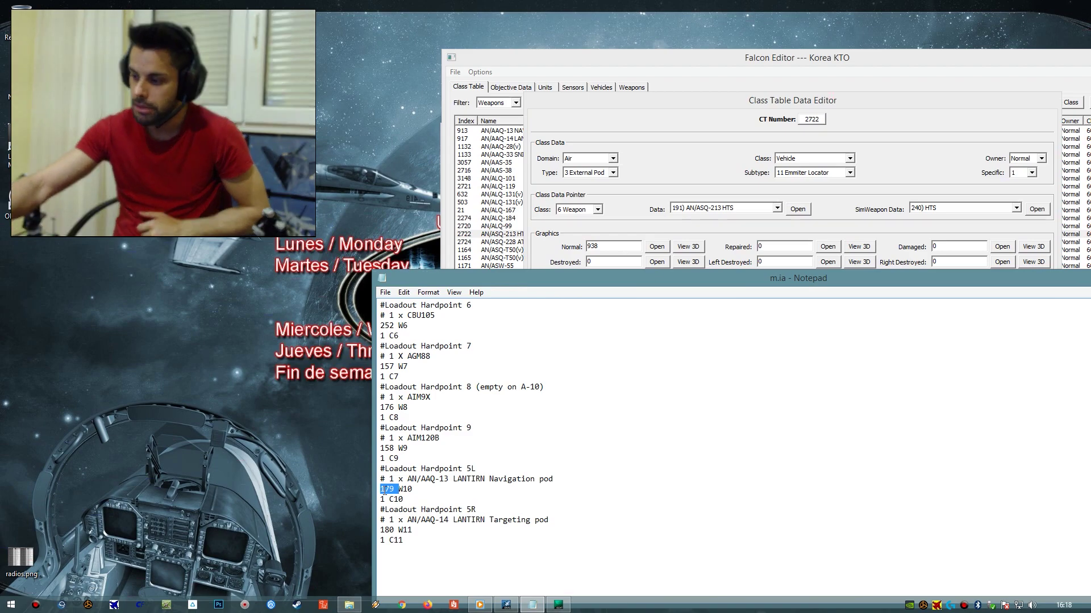
key("Page_Up")
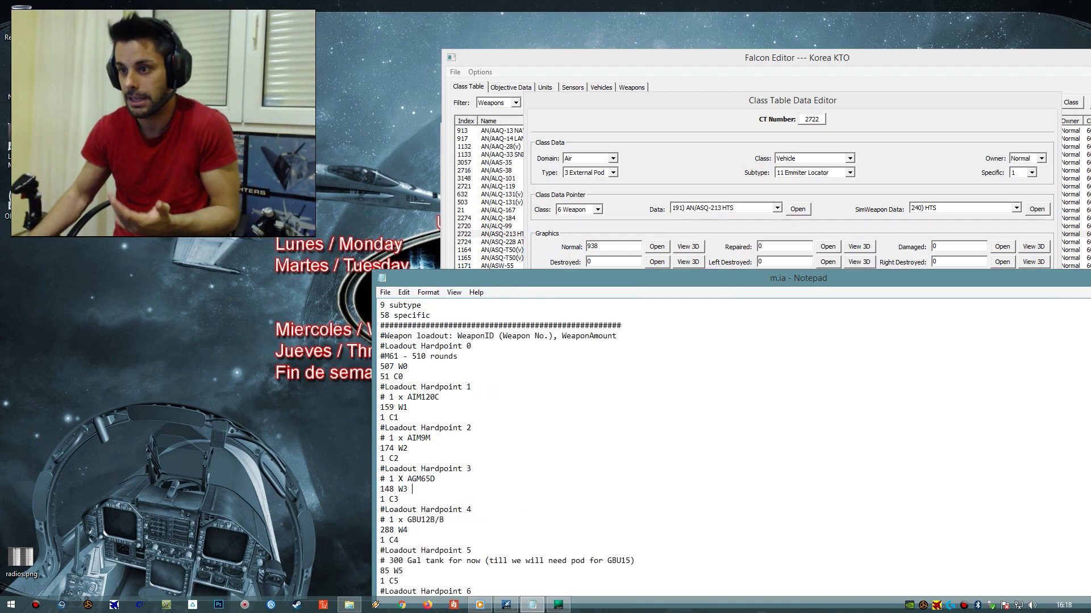
scroll(537, 448, "down", 2)
scroll(537, 449, "down", 7)
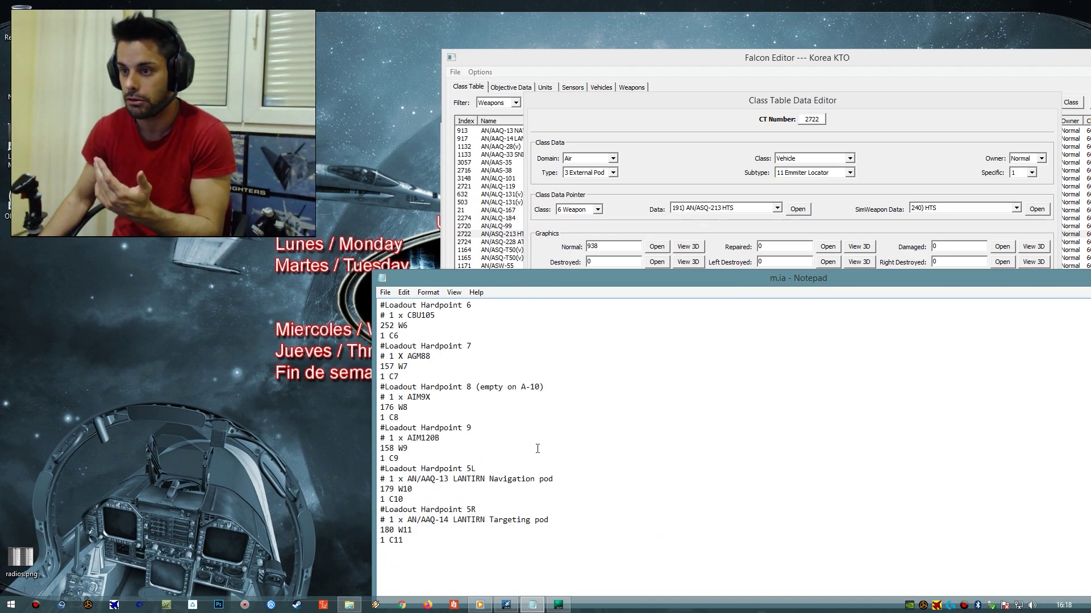
- Set the W10 weapon ID under Hardpoint 5L in m.ia to 191 for the AN/ASQ-213 HTS pod
double_click(390, 484)
type("19")
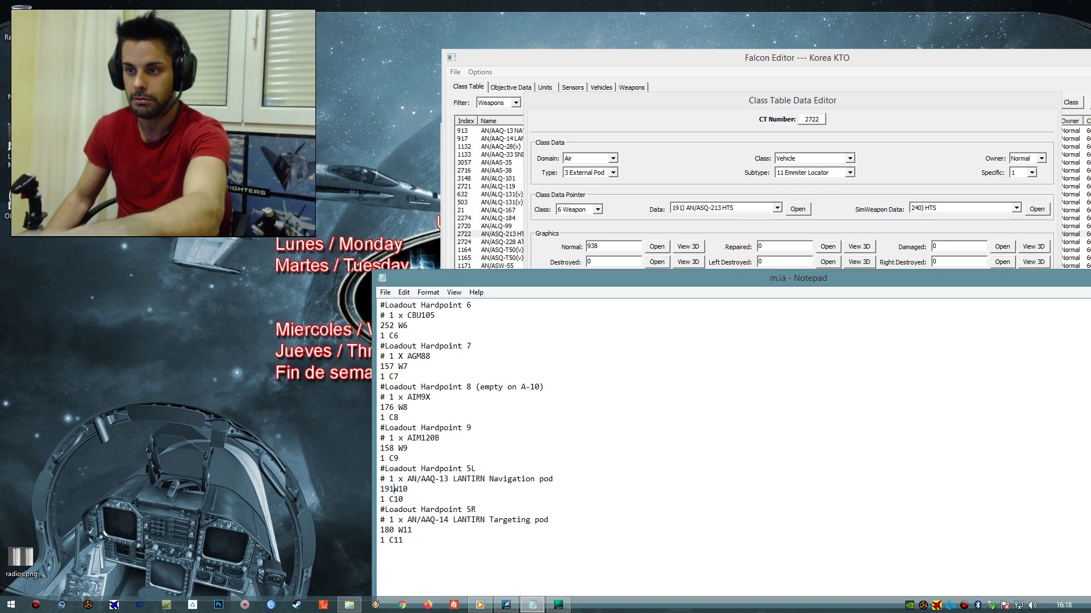
type("1")
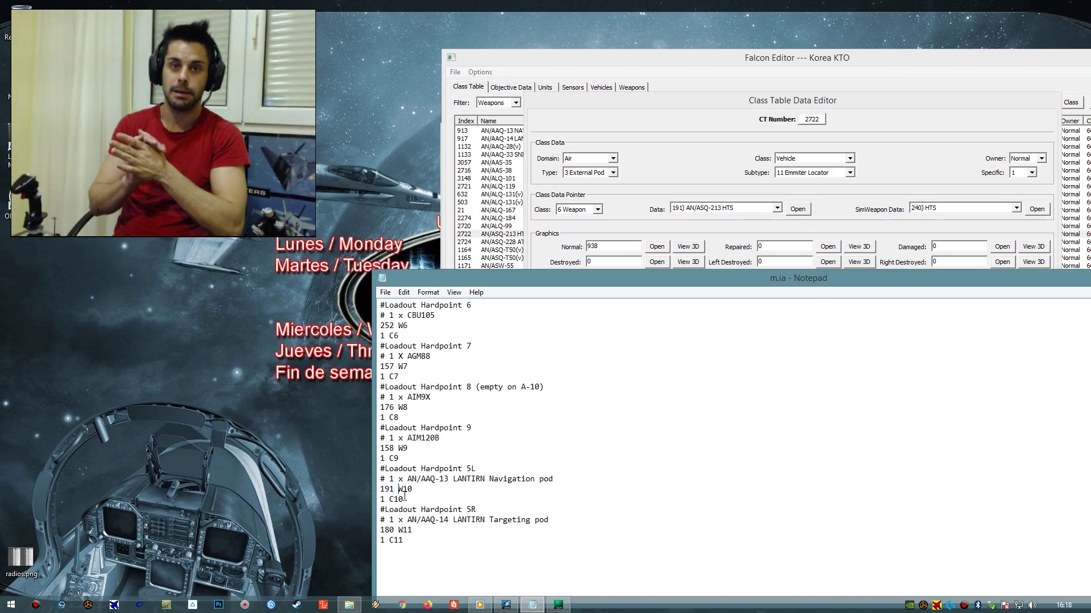
- Try replacing the AN/AAQ-13 LANTIRN Navigation pod comment under Hardpoint 5L in m.ia with "#hts", and undo it
left_click_drag(556, 481, 381, 481)
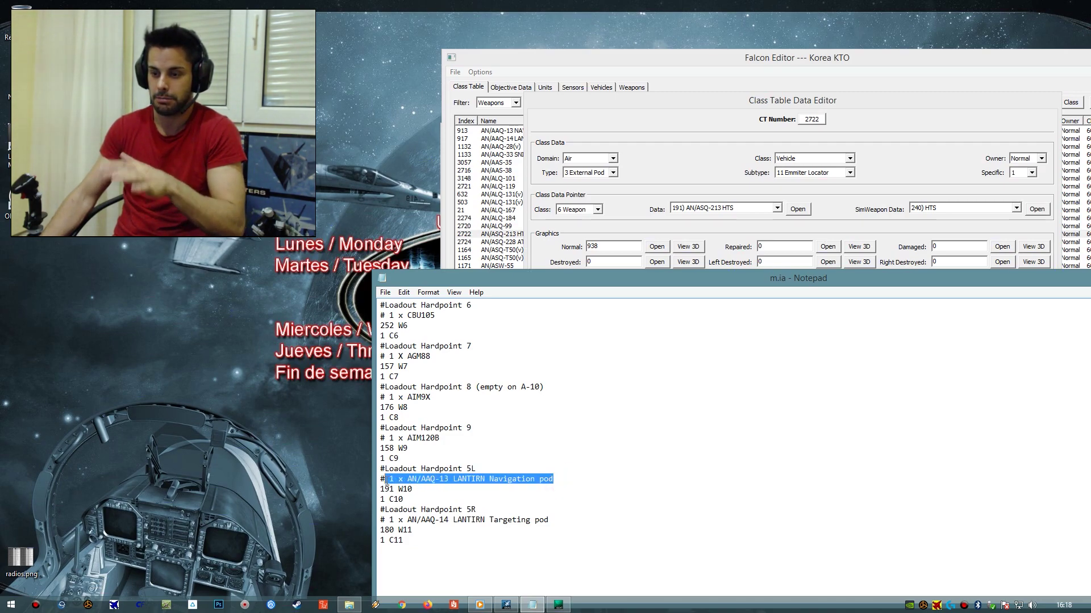
type("#hts")
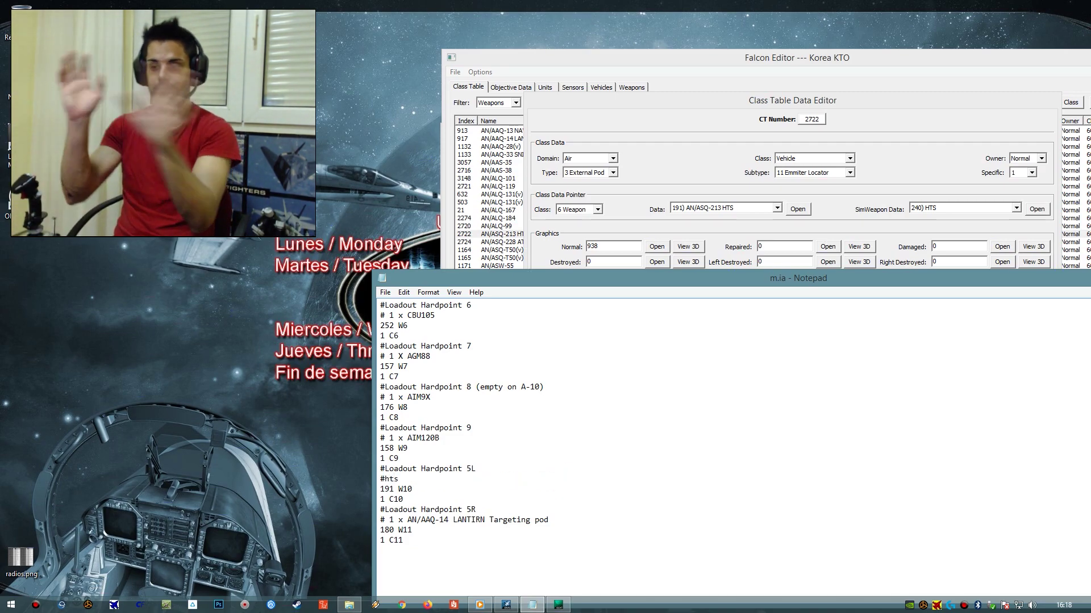
key("ctrl+z")
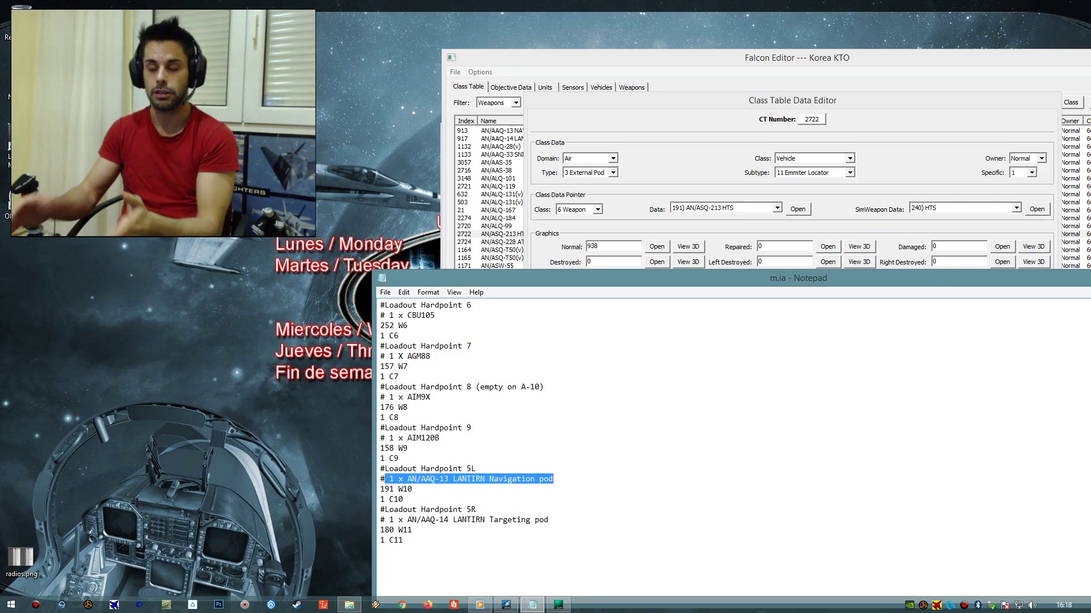
left_click(550, 411)
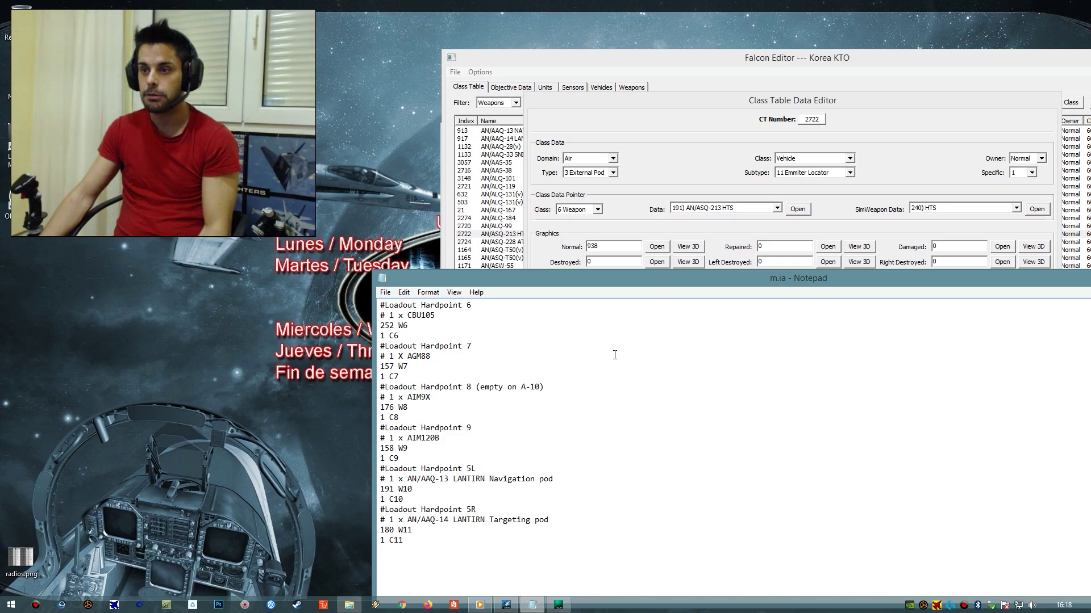
- Return to the beginning of m.ia and close the editor's AN/ASQ-213 HTS record without saving
scroll(614, 355, "up", 12)
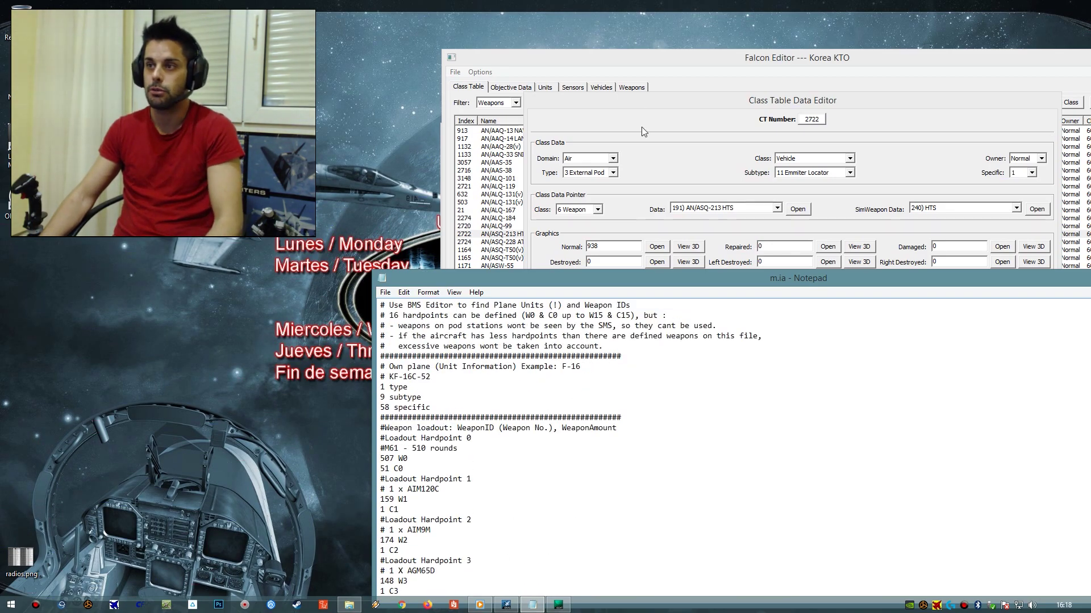
left_click(675, 146)
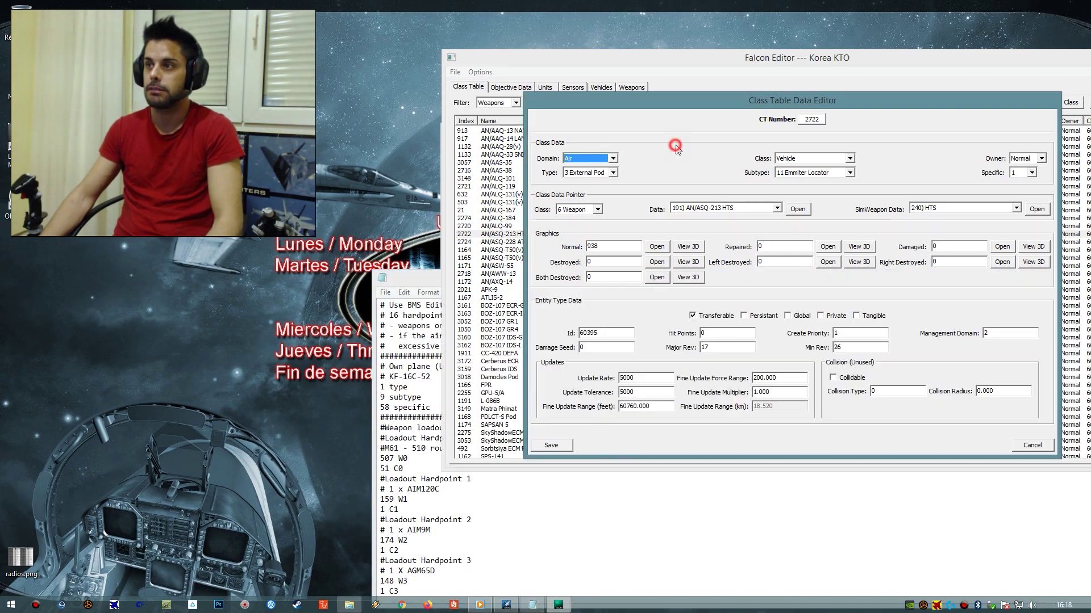
left_click(1018, 447)
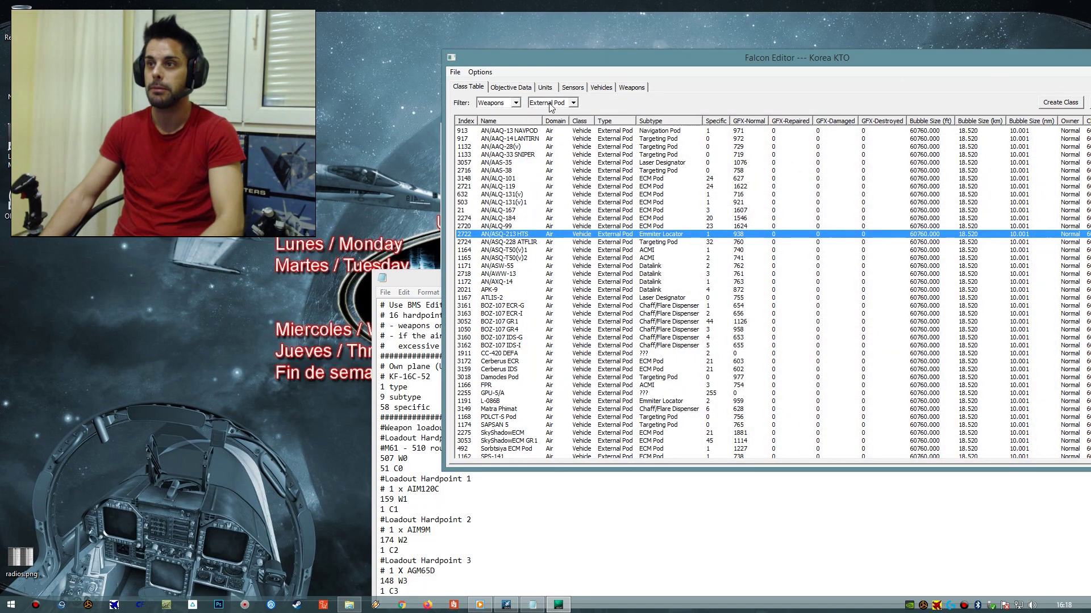
- Browse the class table's missile and other weapon categories, and look through the whole bomb list
left_click(556, 104)
left_click(550, 167)
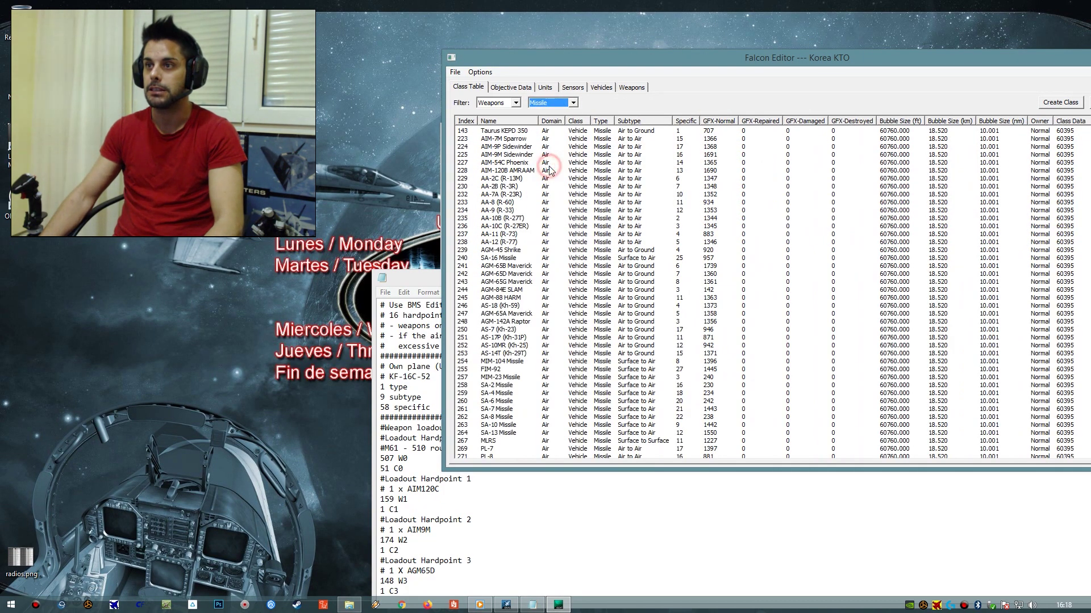
key("Down")
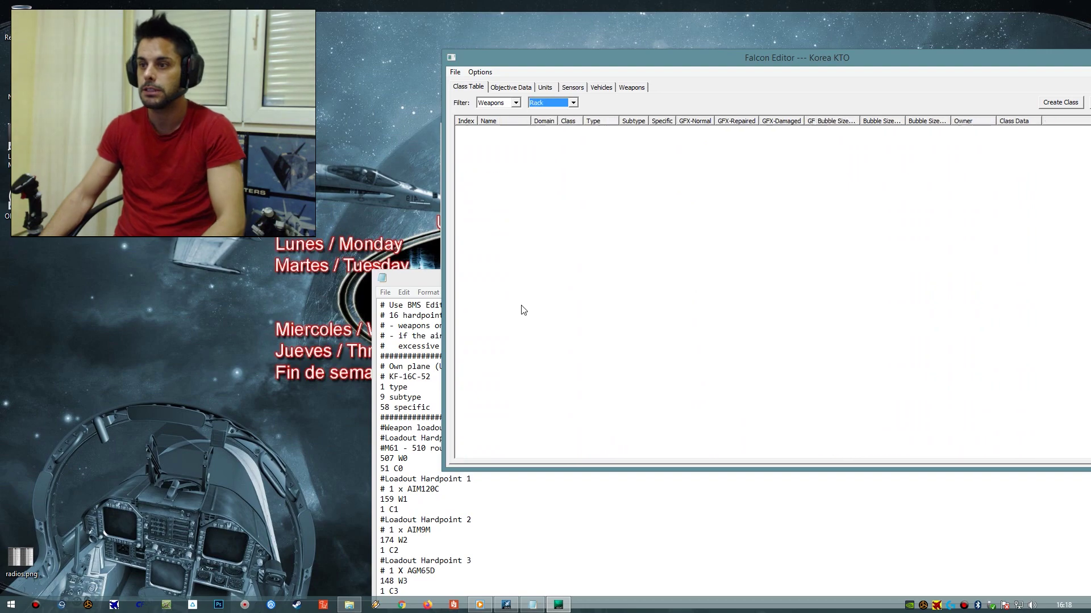
left_click(554, 103)
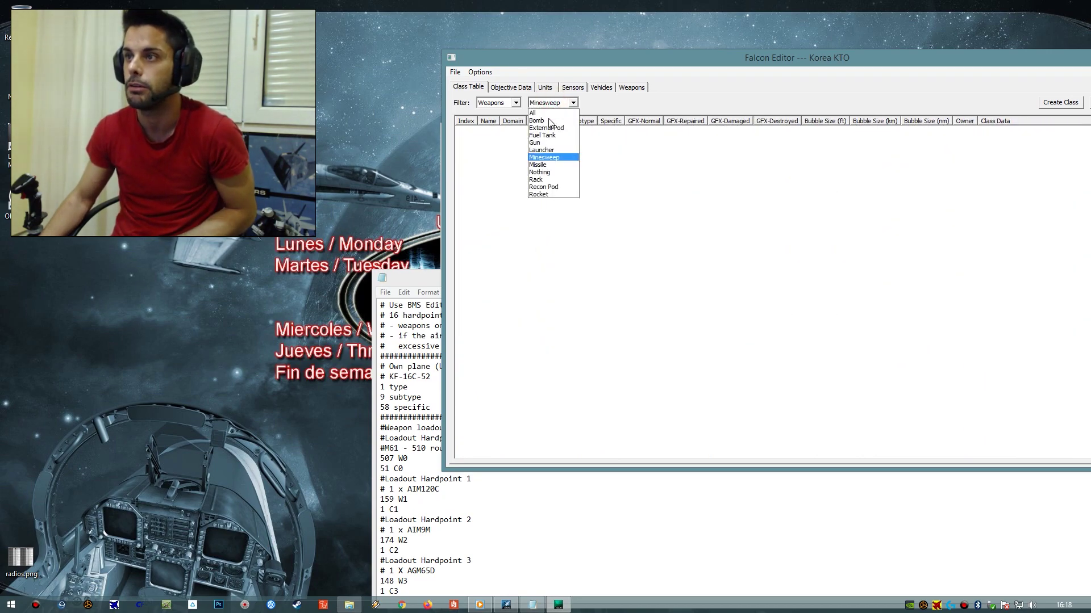
left_click(536, 121)
left_click(533, 194)
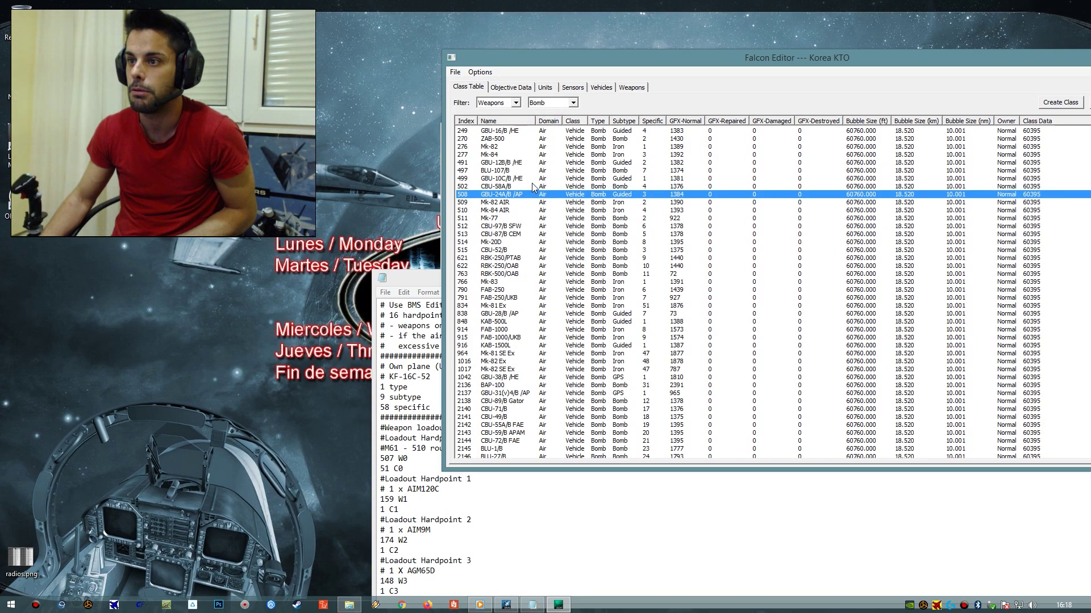
scroll(534, 188, "down", 15)
scroll(534, 187, "down", 5)
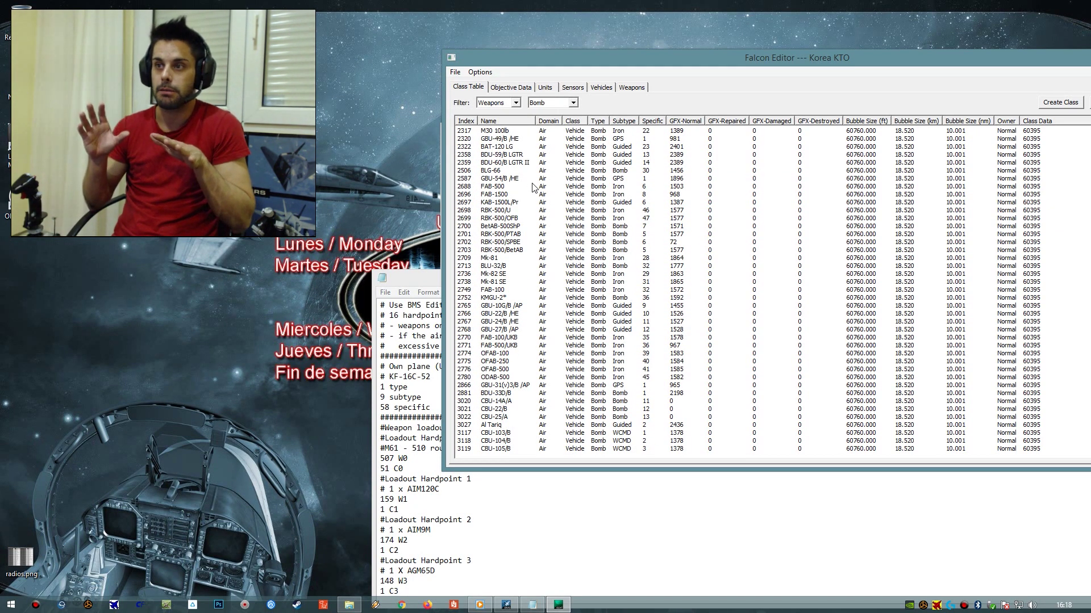
- Highlight the m.ia header notes on pod station weapons, definable hardpoints and excess weapons to read their limits
left_click(424, 329)
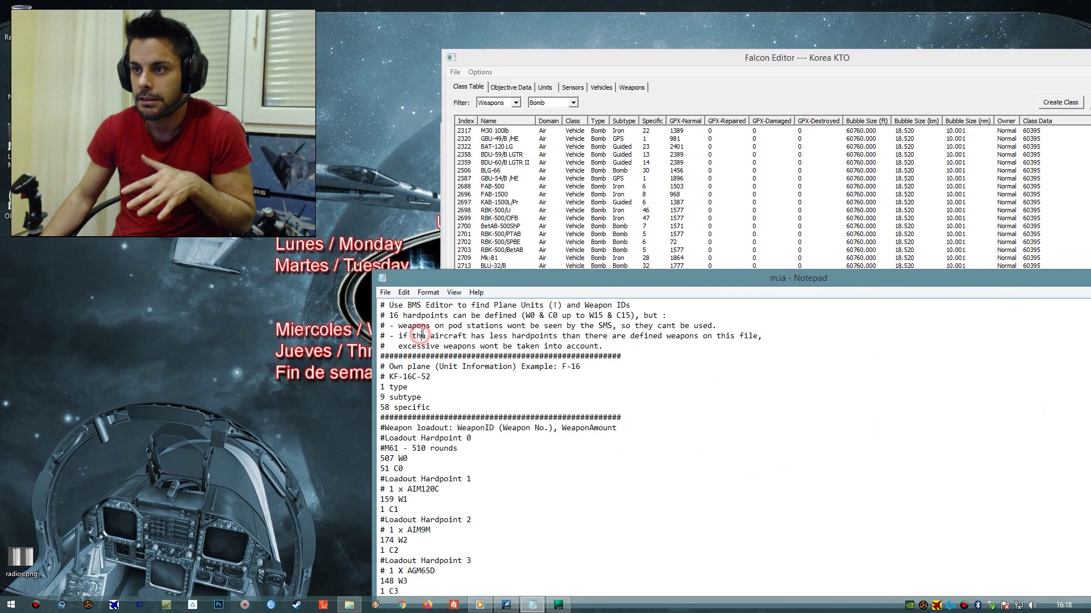
left_click_drag(432, 326, 710, 328)
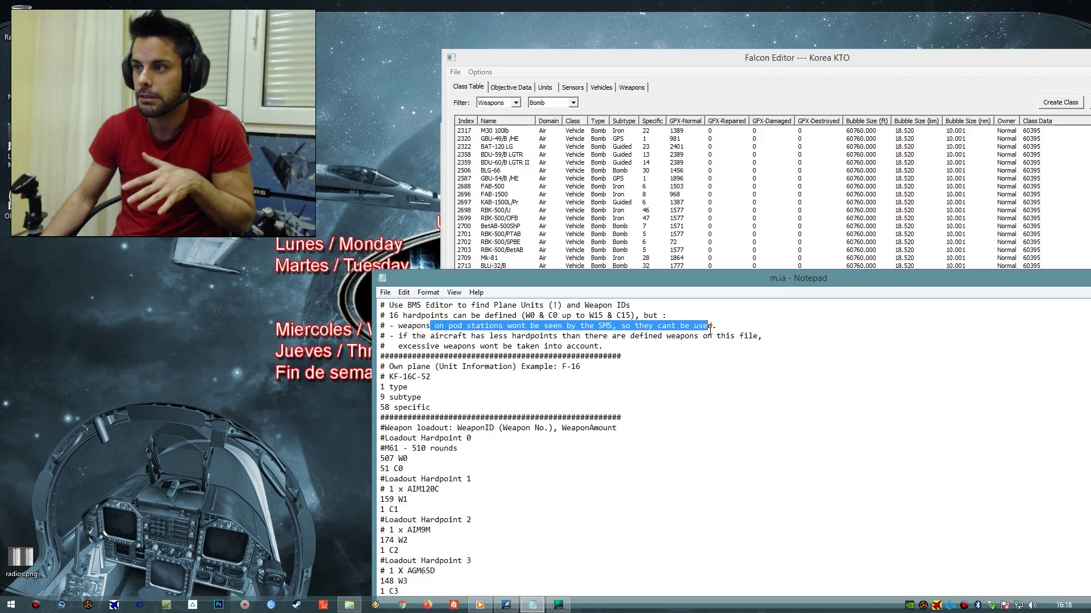
left_click(476, 343)
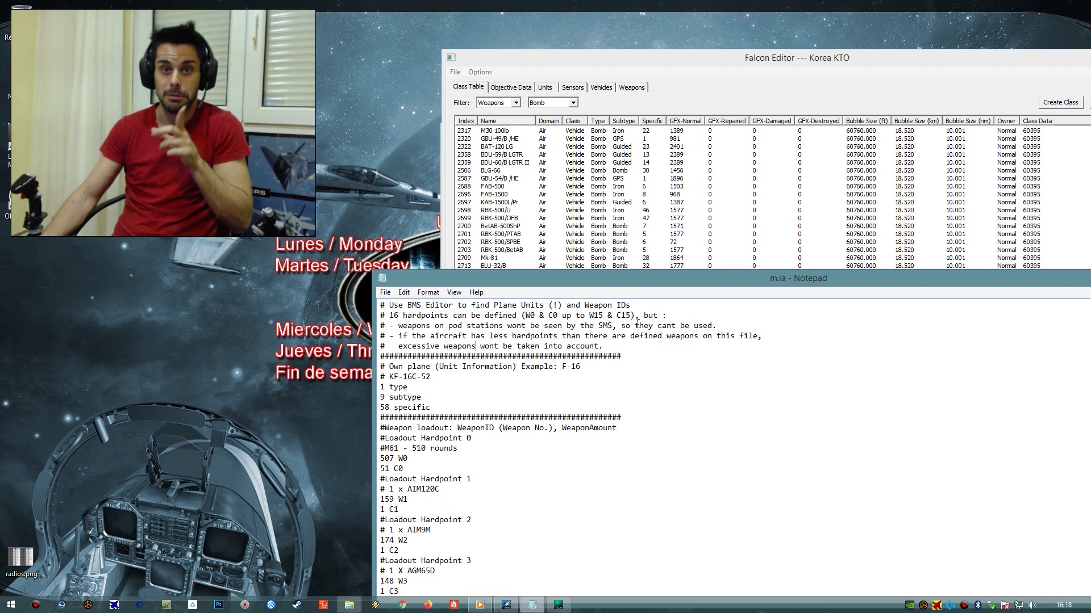
left_click_drag(654, 330, 568, 317)
left_click(696, 336)
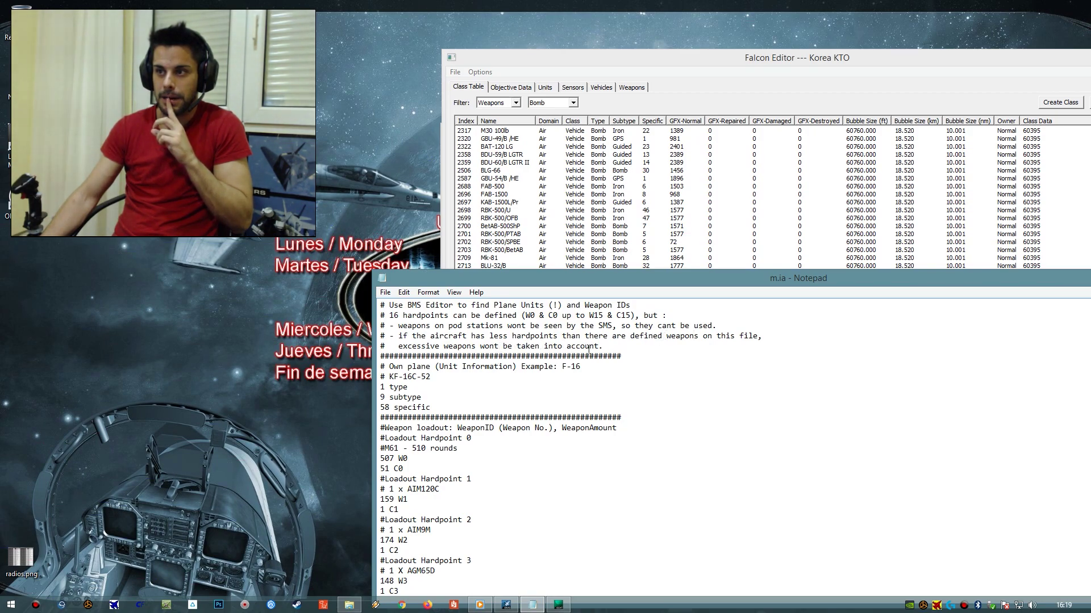
left_click_drag(600, 346, 448, 335)
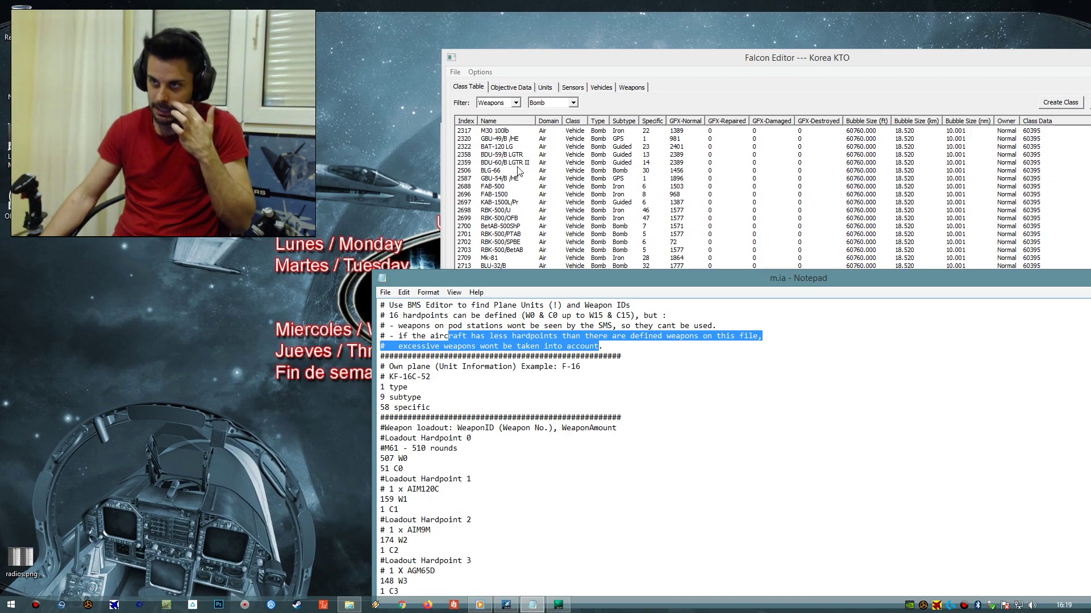
- Open the GBU-31(v)3/B /AP record from the bomb list and close it without saving, keeping the Bomb filter
left_click(549, 195)
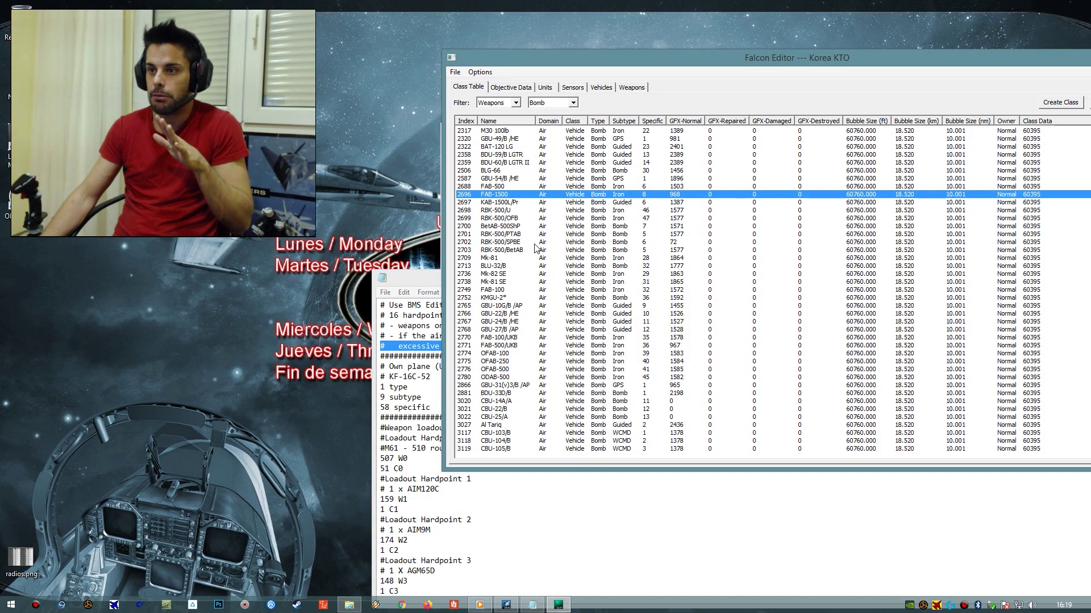
double_click(498, 387)
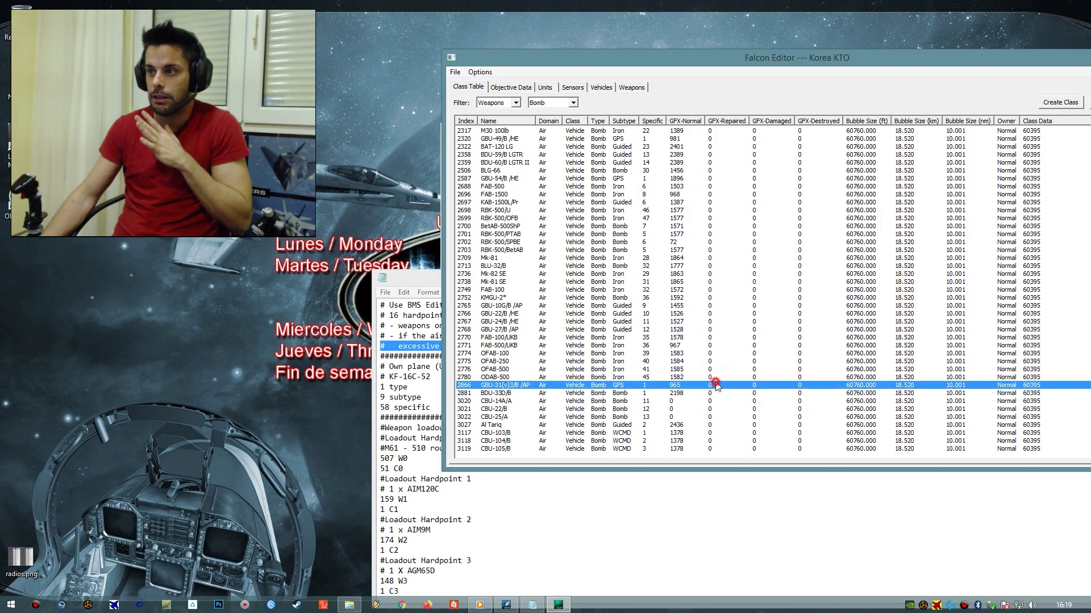
left_click(941, 589)
left_click(555, 102)
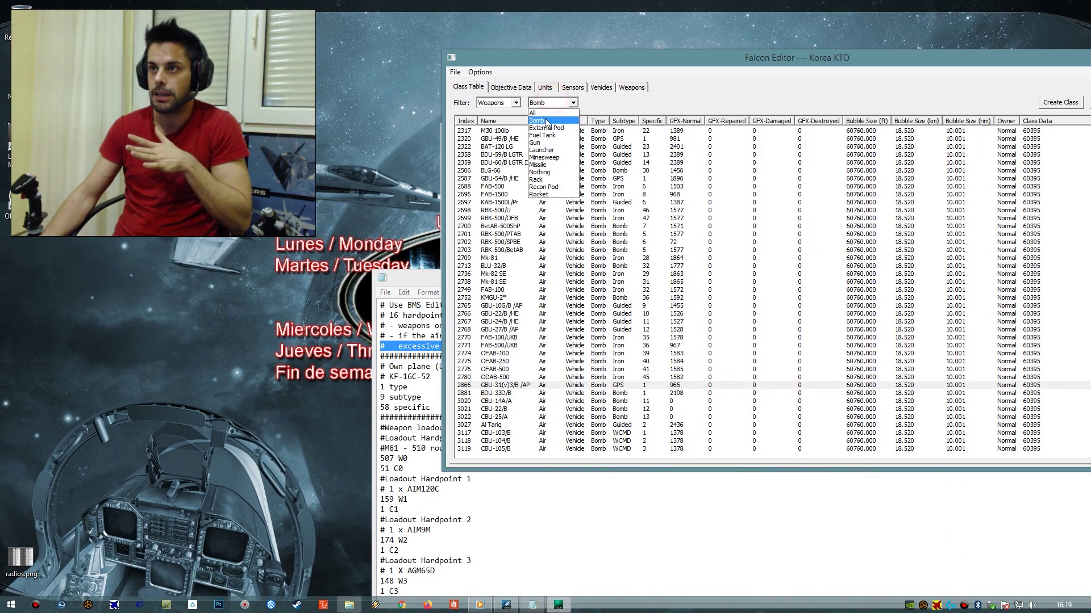
left_click(670, 97)
- Filter the class table to Airplane vehicles and sort the list by name
left_click(486, 103)
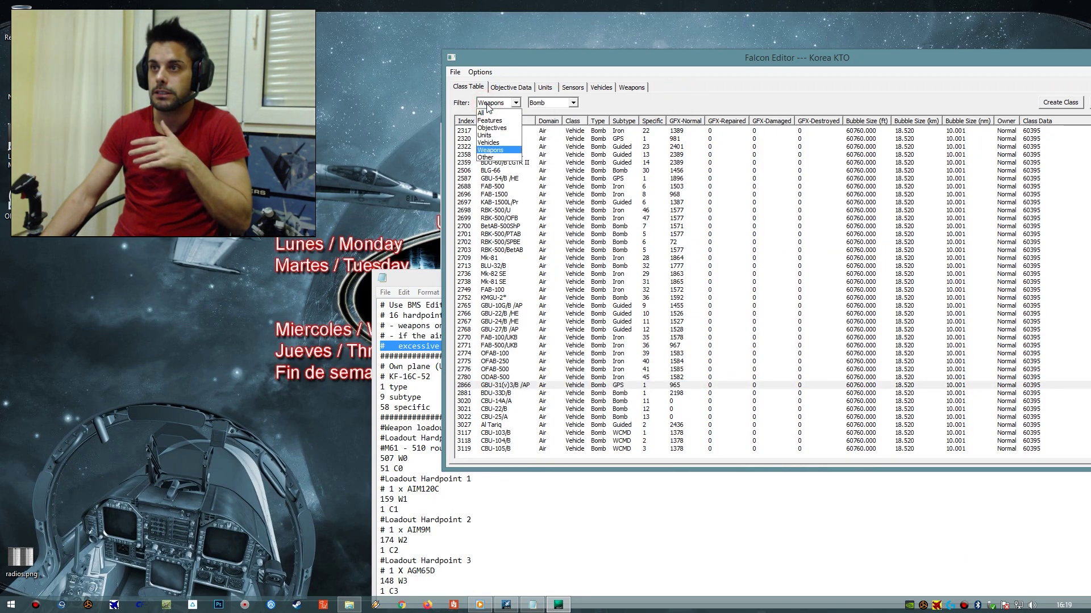
left_click(498, 143)
left_click(547, 101)
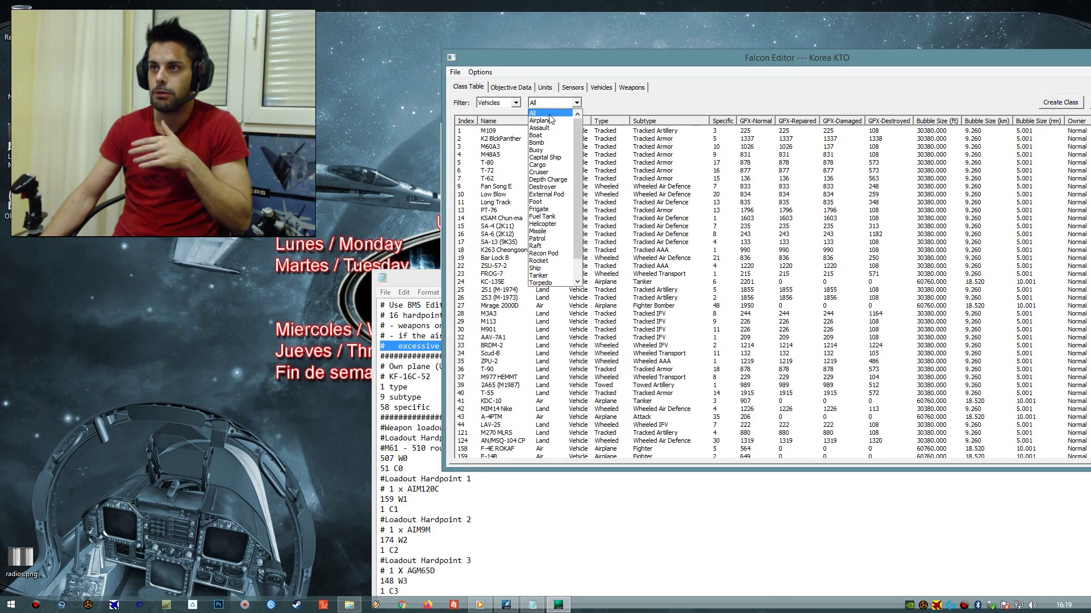
left_click(551, 123)
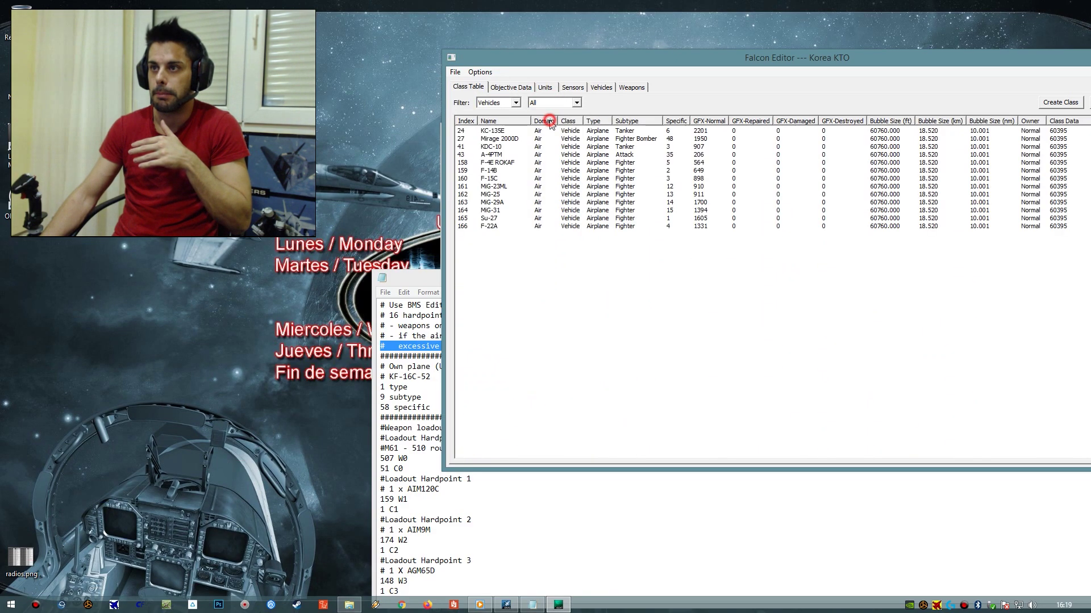
left_click(489, 121)
left_click(490, 155)
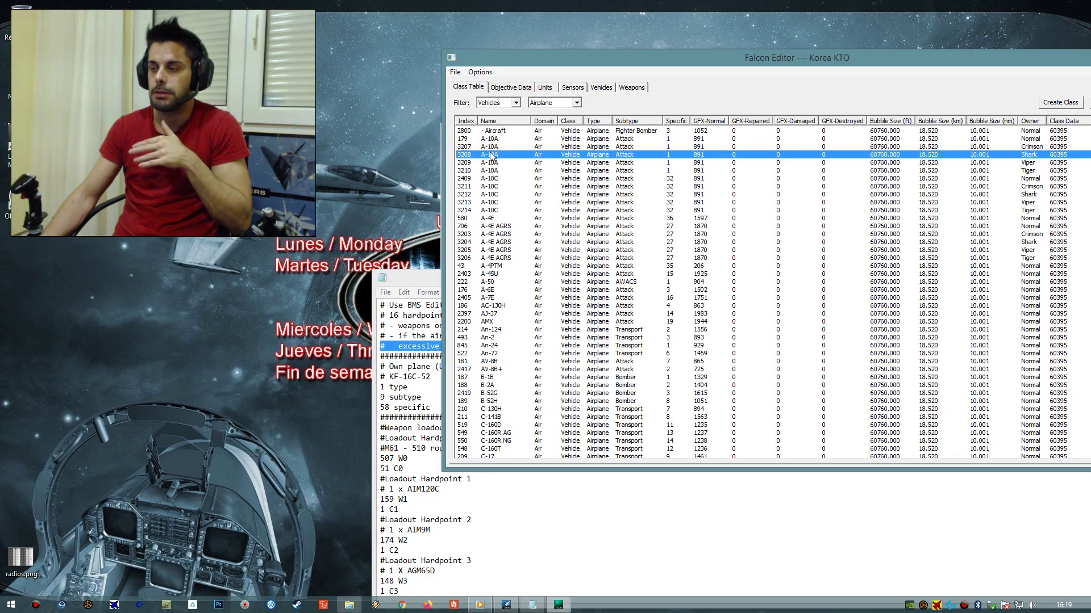
- Find the KF-16C ROKAF in the airplane list to match the own plane named in m.ia
left_click(417, 373)
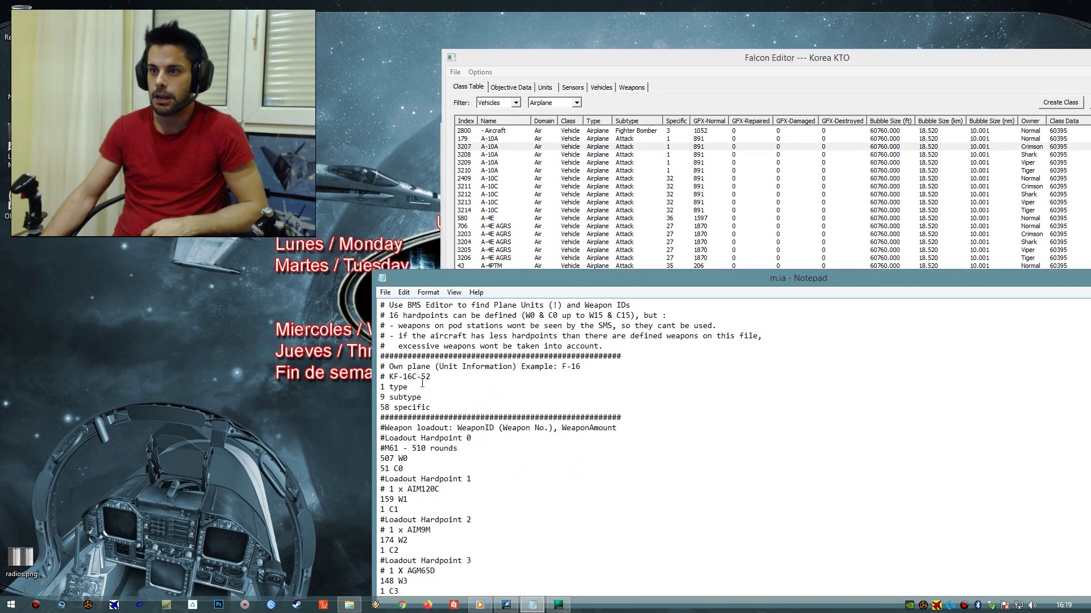
left_click(744, 147)
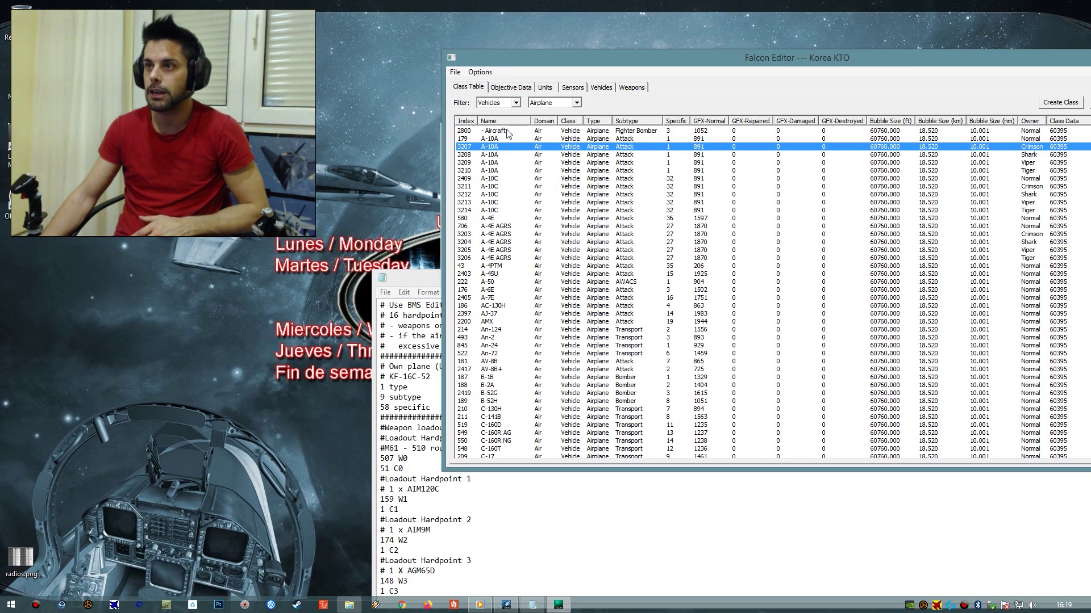
scroll(509, 272, "down", 20)
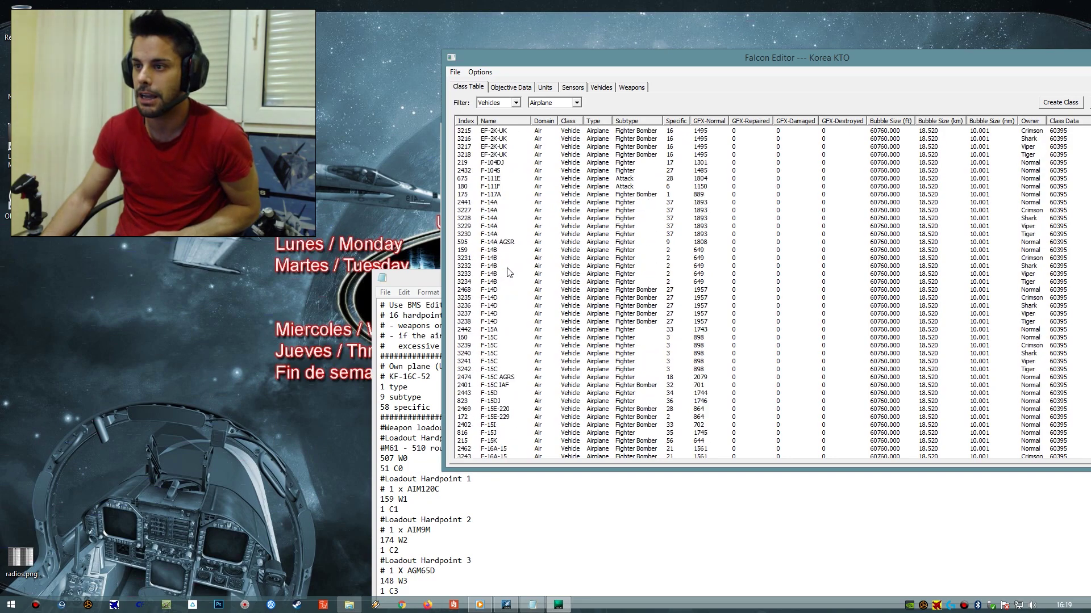
scroll(508, 273, "down", 9)
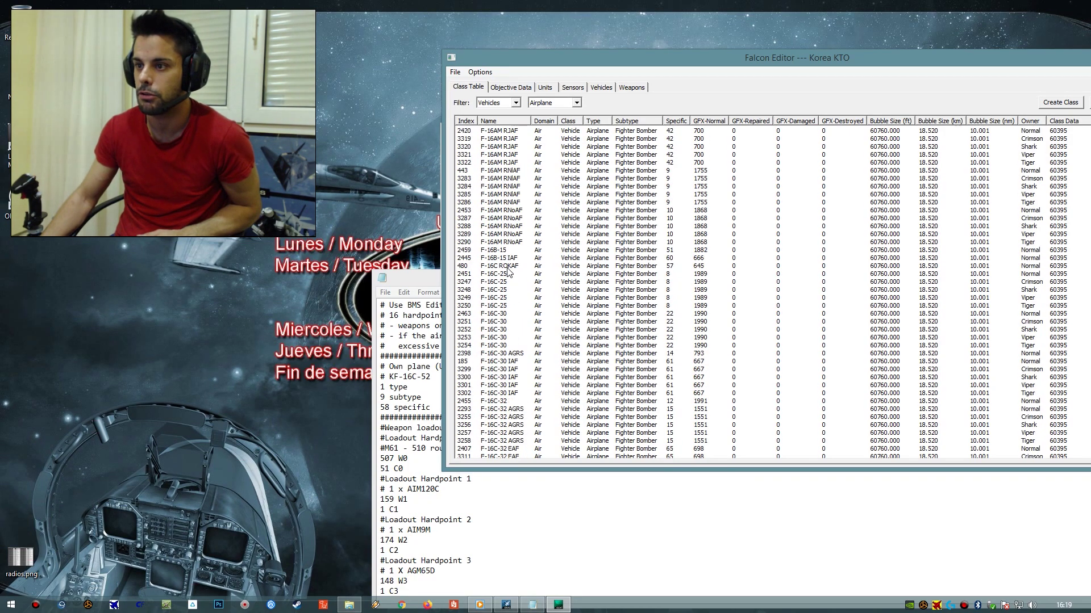
left_click(503, 369)
scroll(504, 370, "down", 5)
scroll(503, 371, "down", 17)
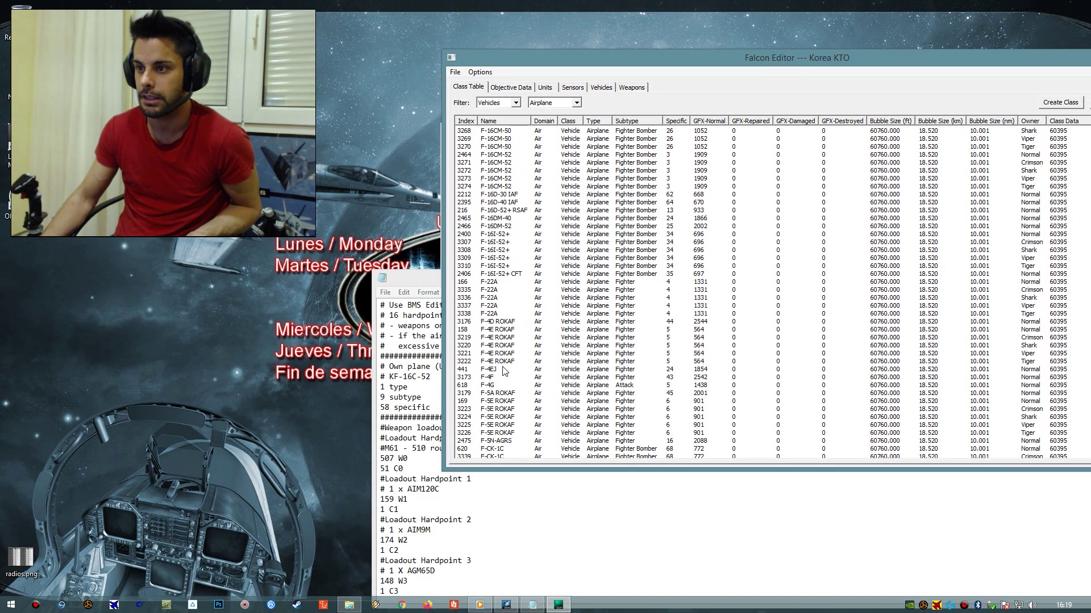
scroll(503, 371, "down", 10)
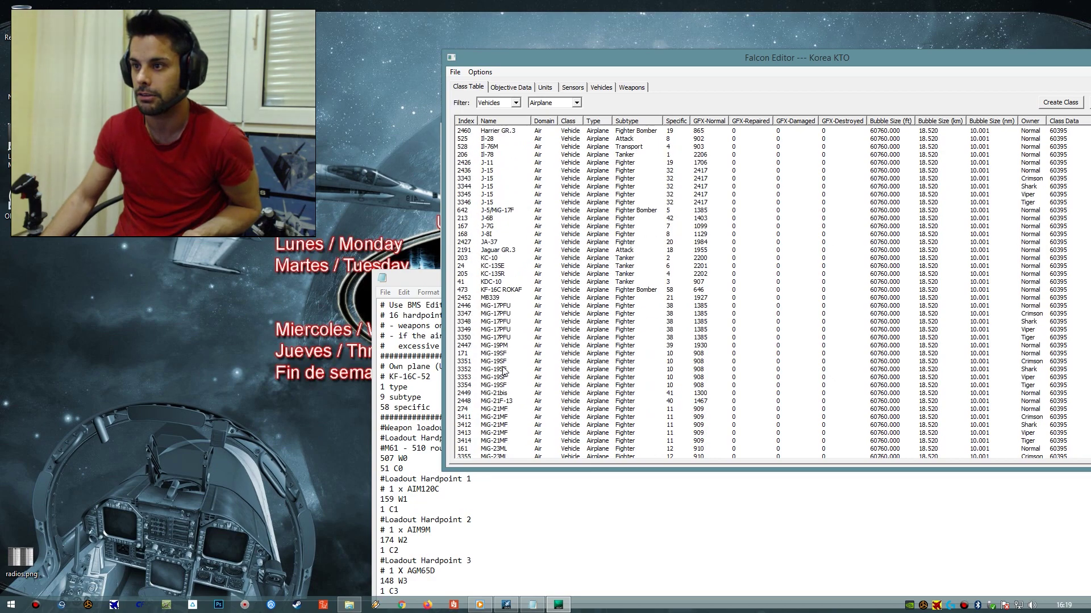
left_click(508, 267)
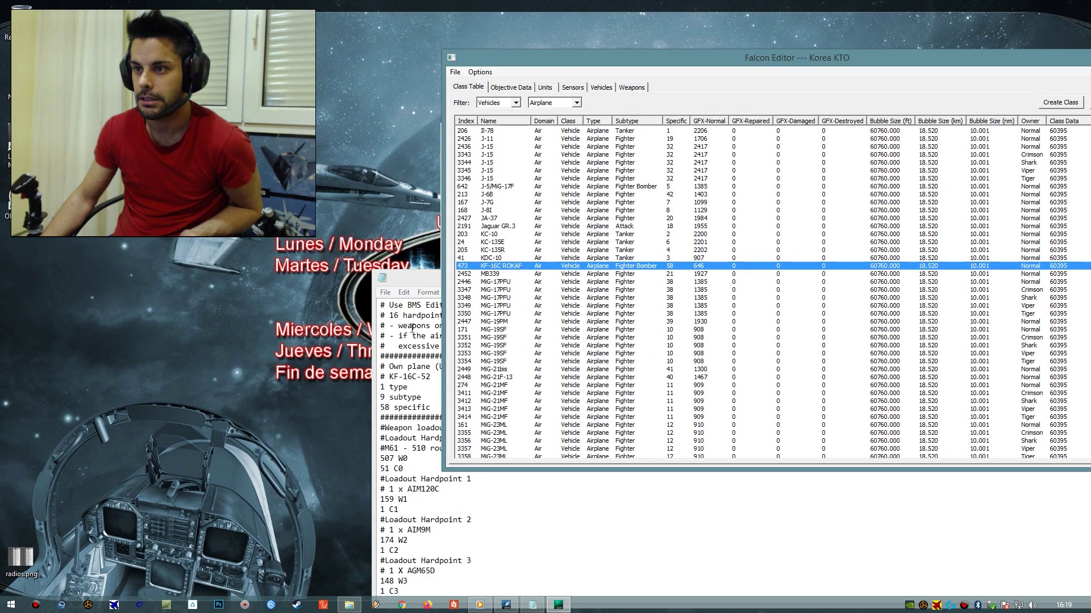
- Open the KF-16C ROKAF class table record and place it clear of the m.ia type, subtype and specific lines
left_click(412, 279)
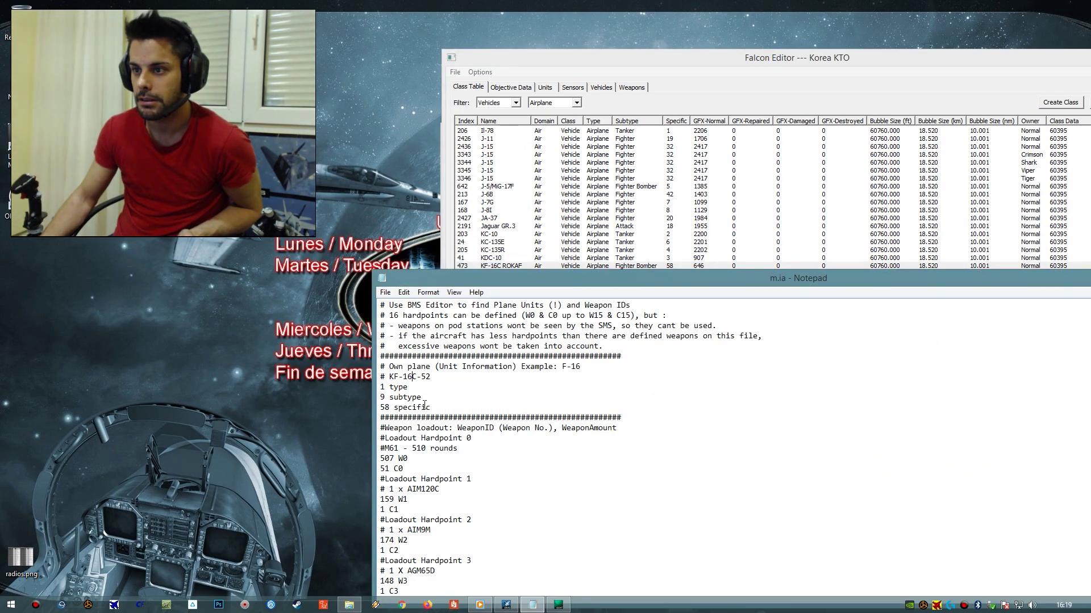
left_click(532, 250)
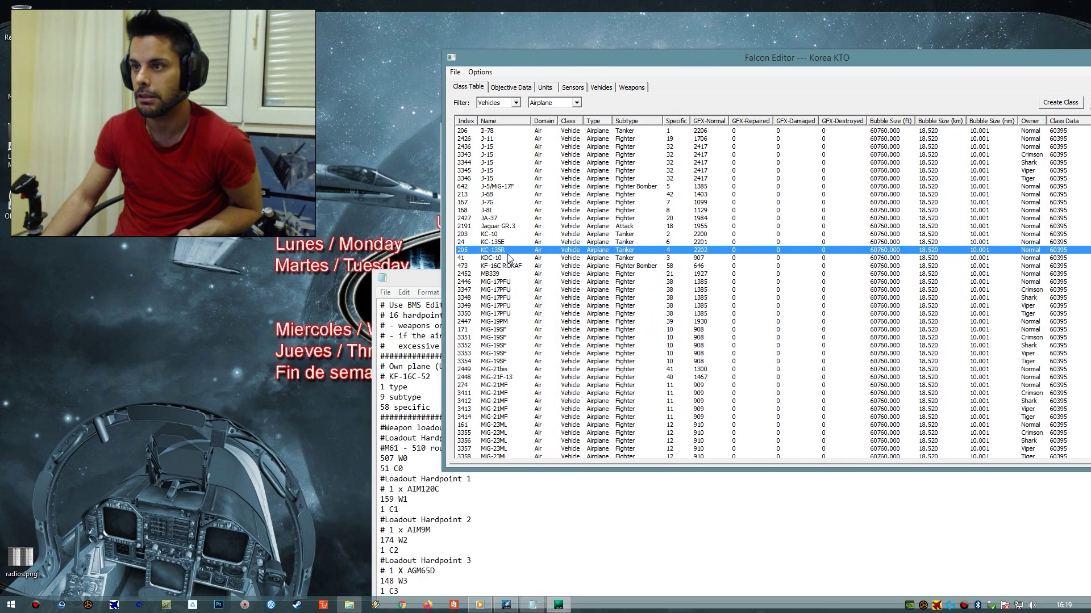
left_click(519, 267)
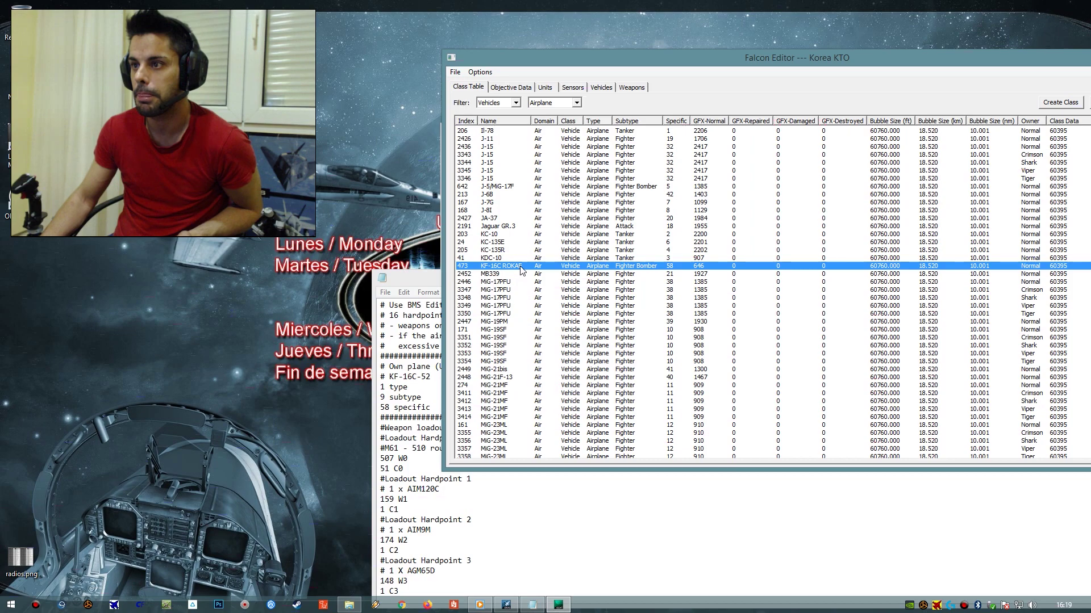
double_click(522, 270)
left_click_drag(583, 237, 652, 10)
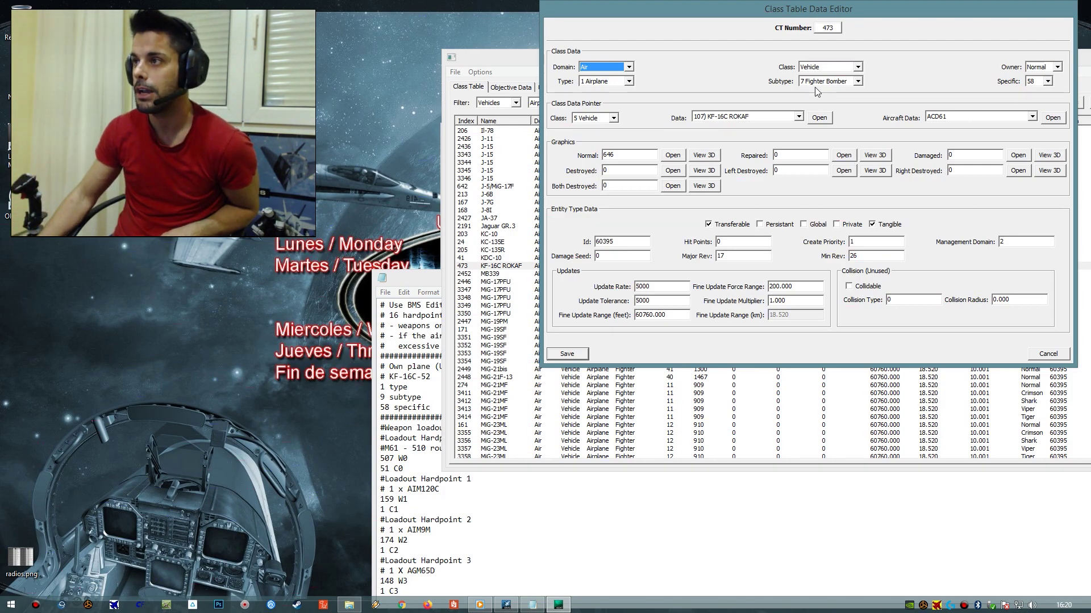
- Close the KF-16C ROKAF record without saving, open the normal-owner A-10A class table record and move it clear of the Notepad text
left_click(1048, 354)
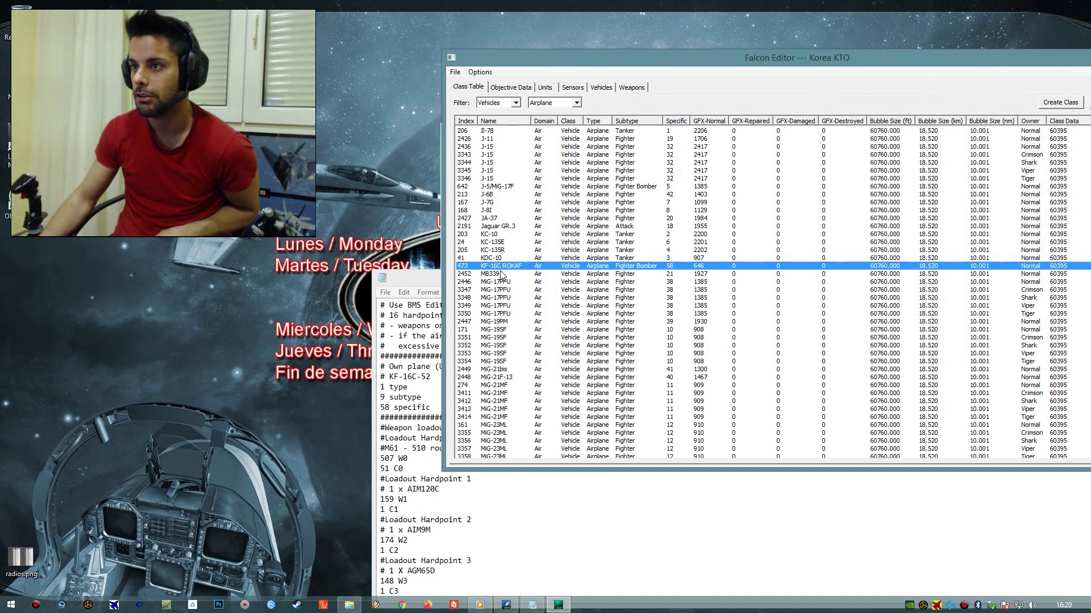
left_click(509, 306)
scroll(507, 313, "down", 20)
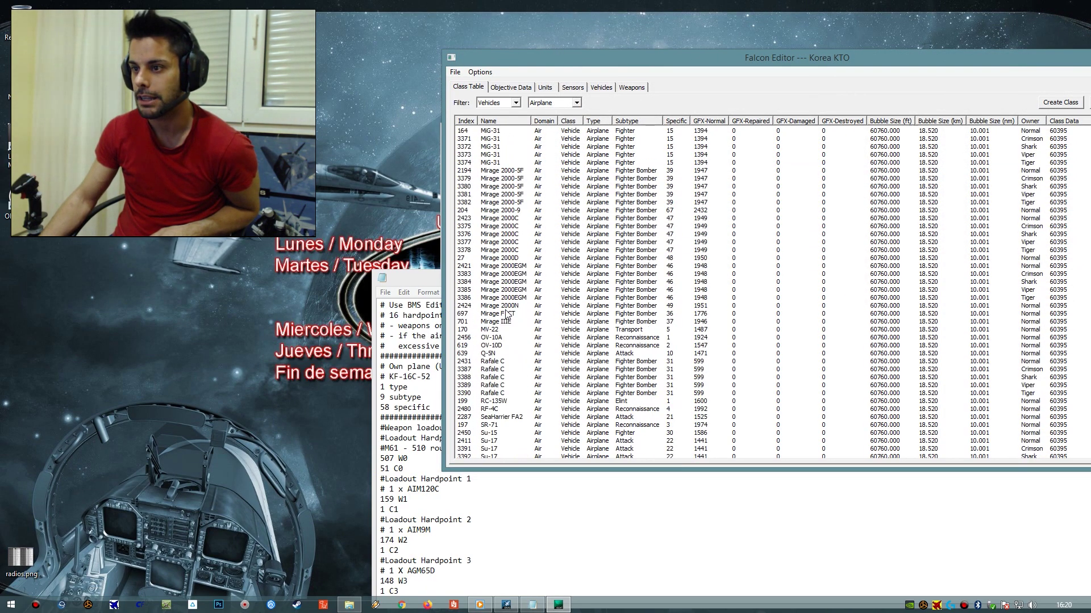
scroll(507, 314, "down", 4)
scroll(508, 314, "up", 20)
scroll(507, 314, "up", 15)
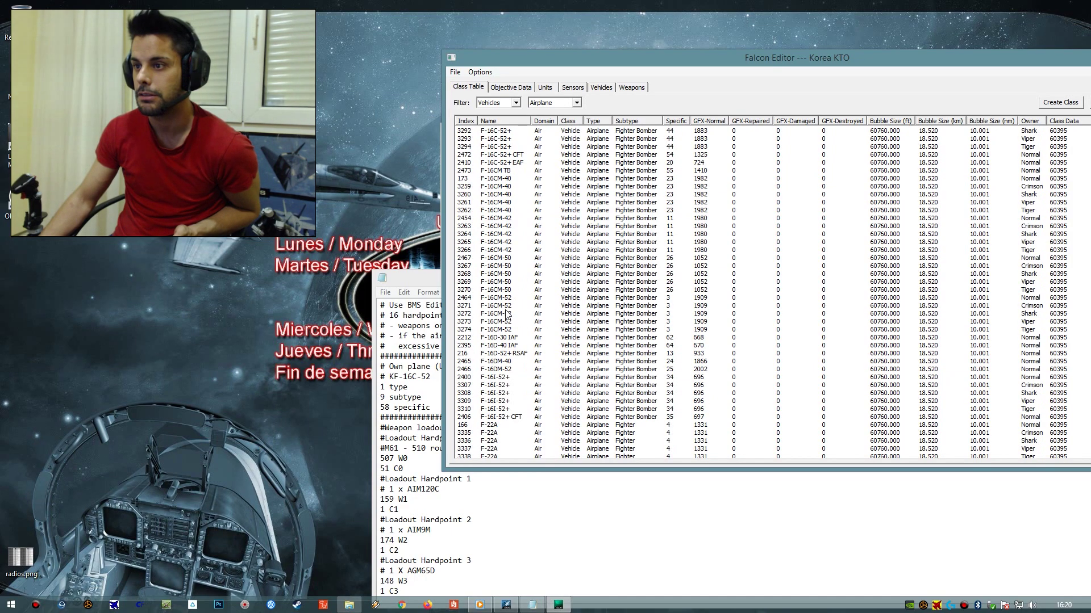
scroll(507, 314, "up", 9)
scroll(507, 314, "up", 20)
scroll(534, 254, "up", 20)
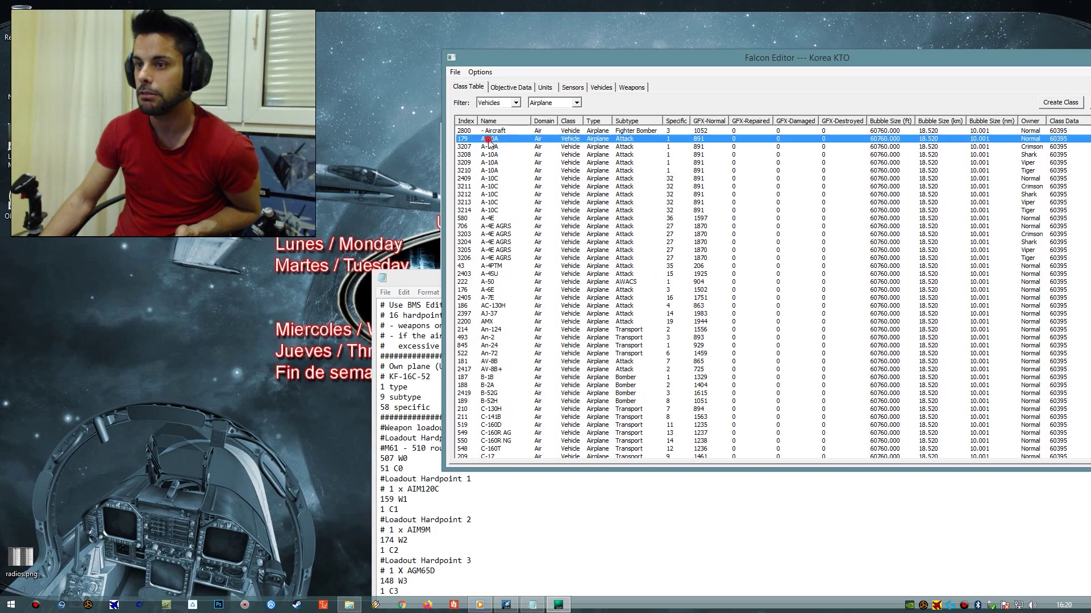
double_click(489, 139)
left_click_drag(565, 243, 685, 16)
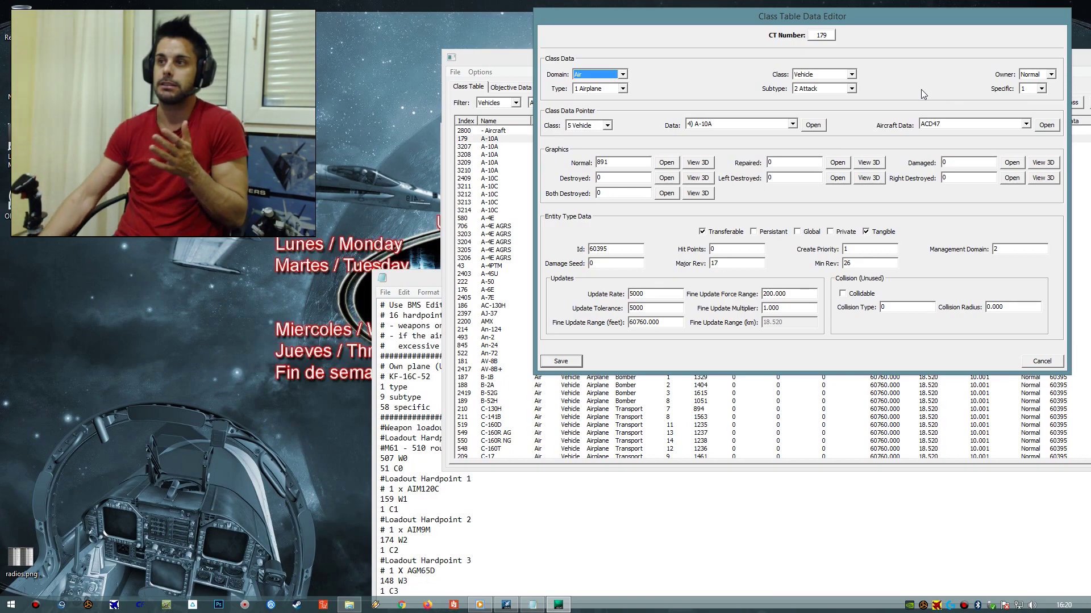
- Check the available subtype options for the A-10A record, keeping 2 Attack
left_click(825, 89)
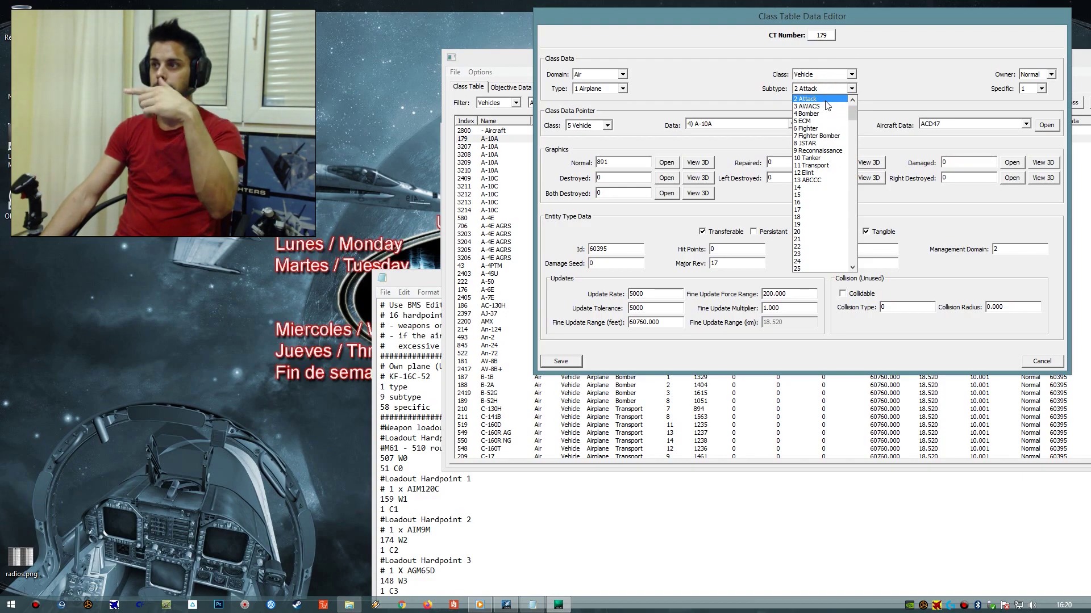
left_click(939, 92)
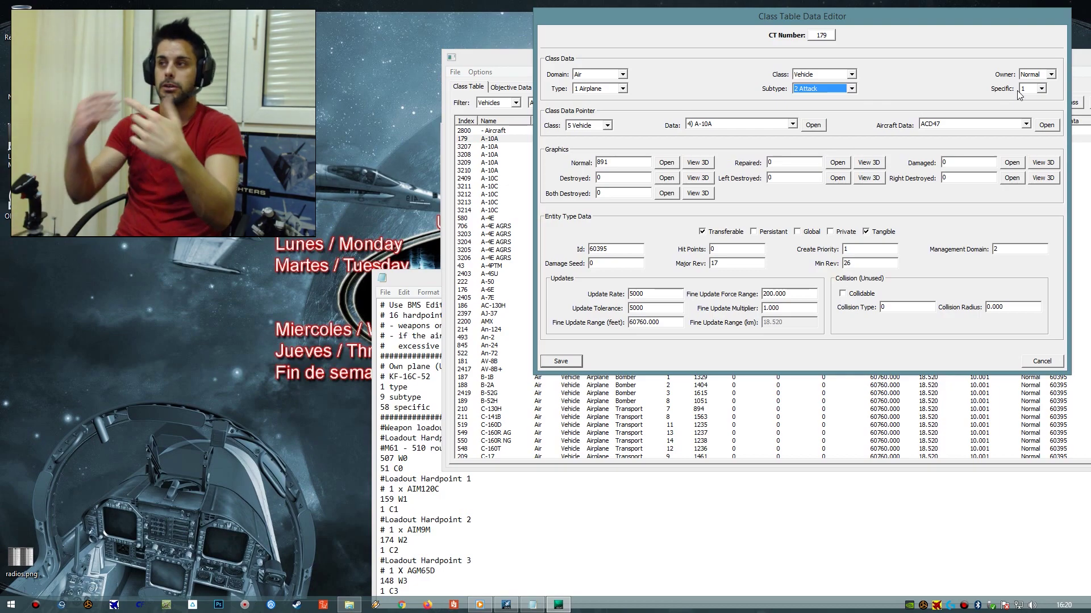
left_click(872, 86)
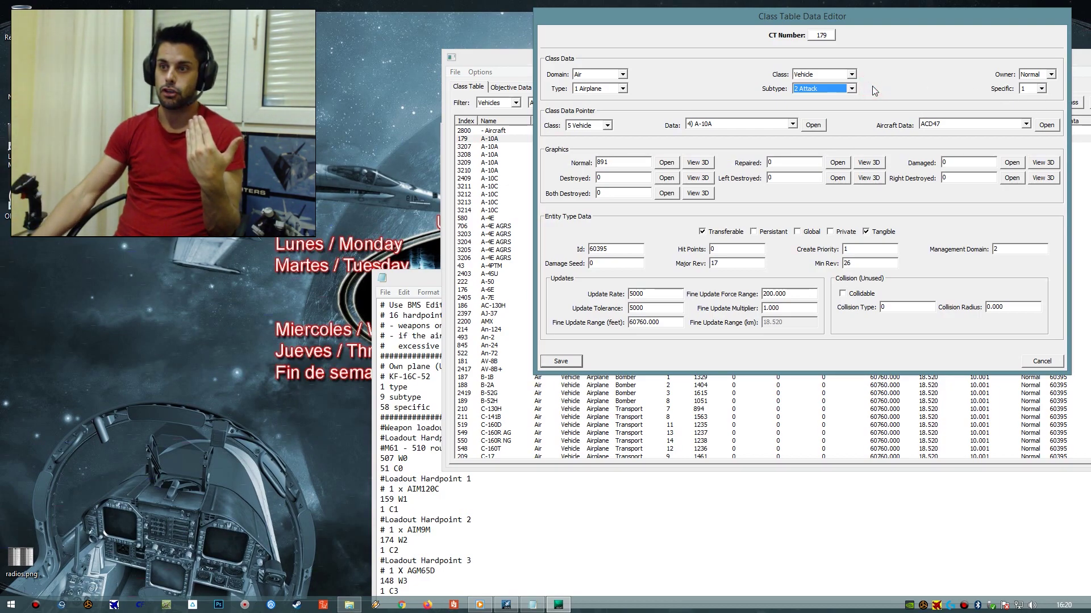
- Compare the A-10A record's values with the own plane type, subtype and specific lines in m.ia
left_click(390, 388)
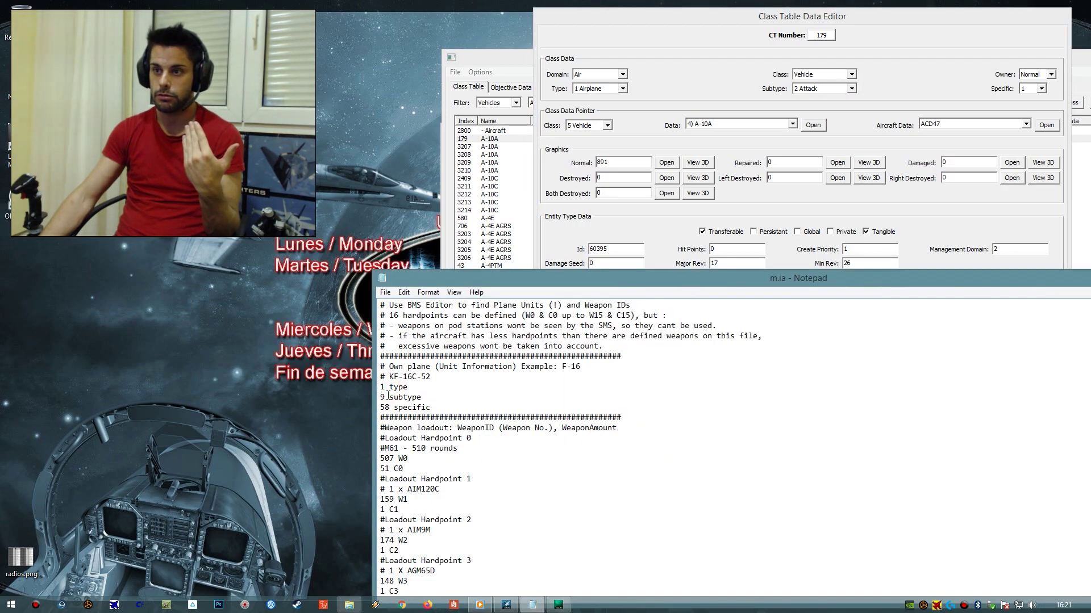
left_click(389, 407)
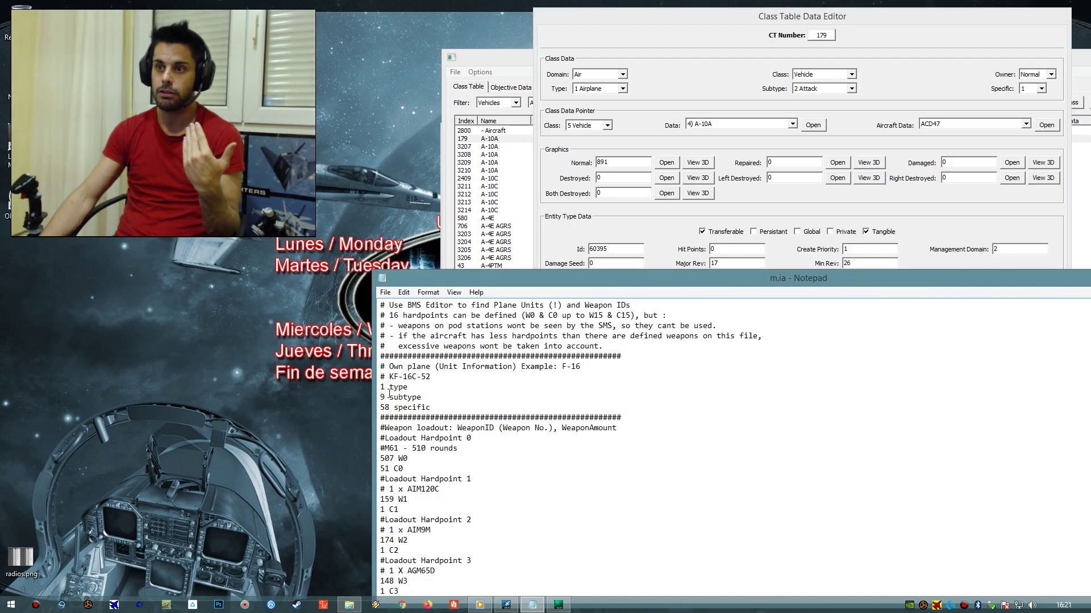
left_click(385, 388)
left_click(390, 405)
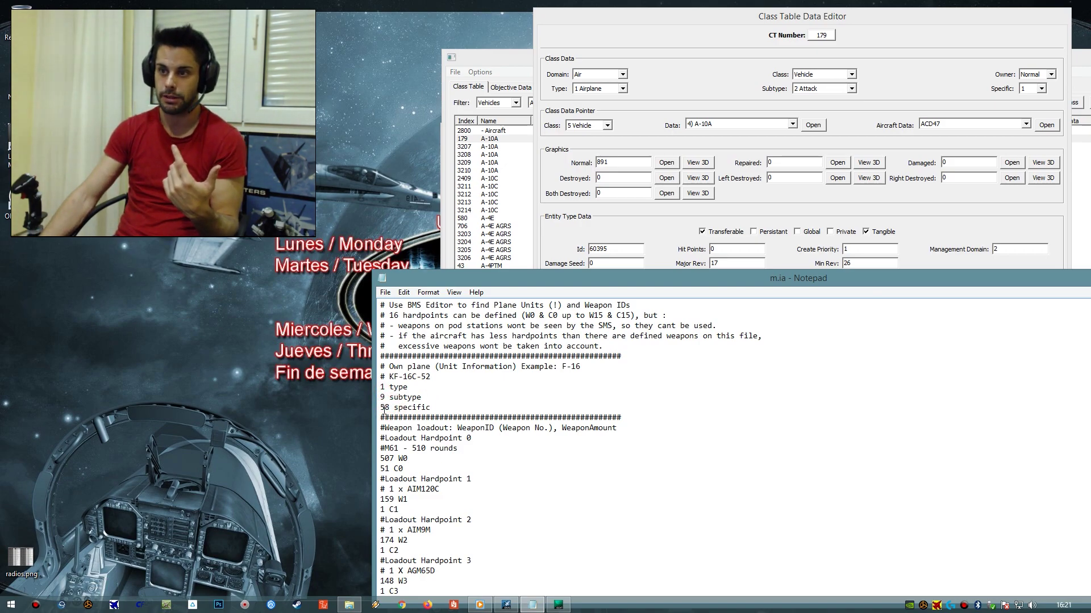
double_click(403, 397)
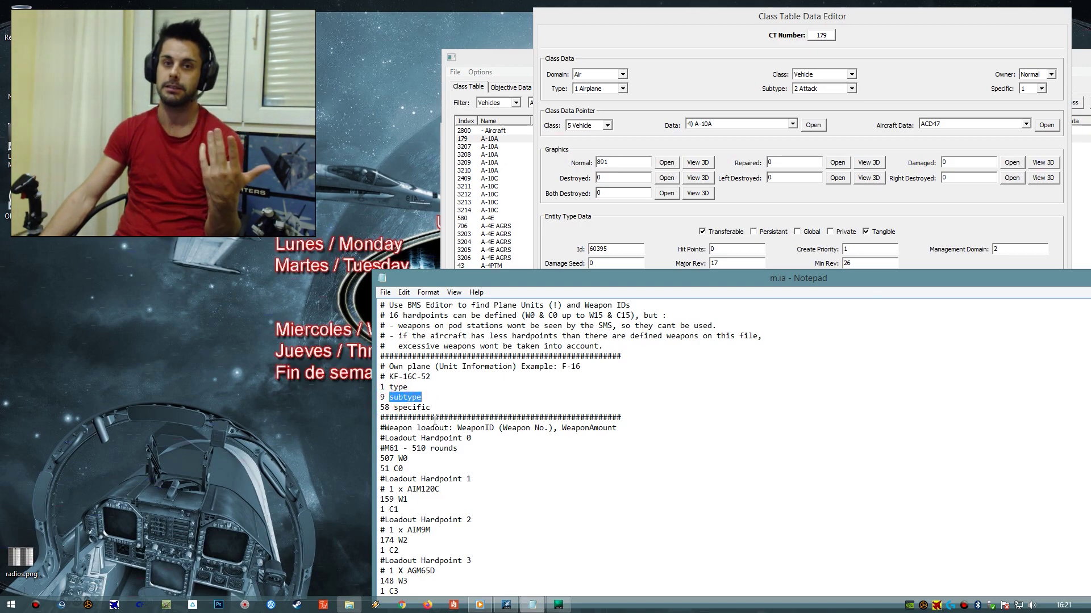
- Close the A-10A record without saving and exit the Falcon Editor
left_click(890, 45)
left_click(1047, 361)
left_click_drag(1037, 68, 916, 76)
left_click(1006, 64)
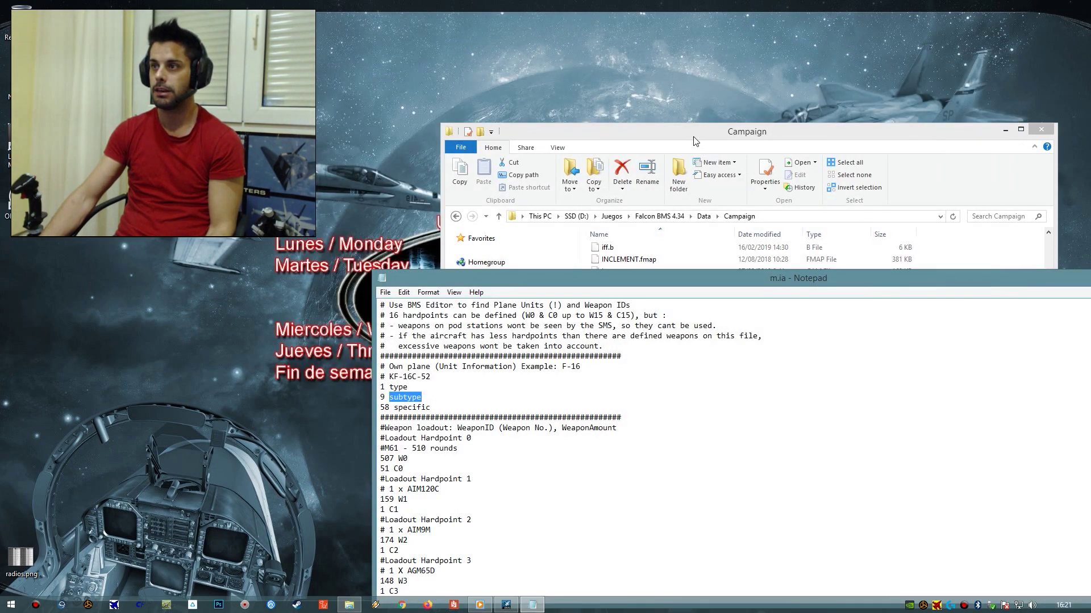
- Switch to the Campaign folder in File Explorer and search it for *ia
left_click(697, 143)
left_click(606, 414)
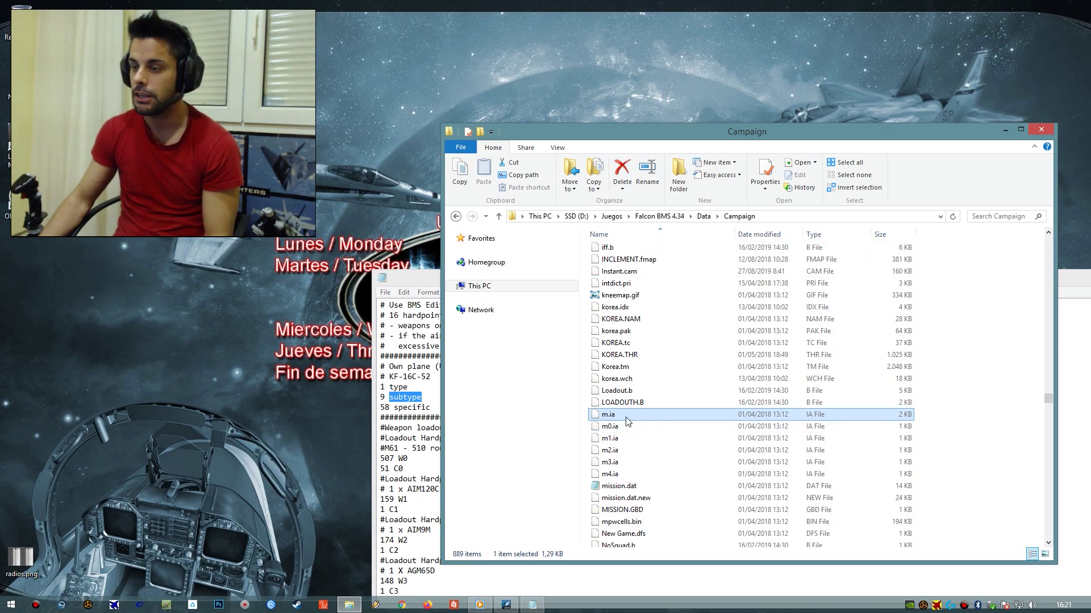
left_click(1007, 216)
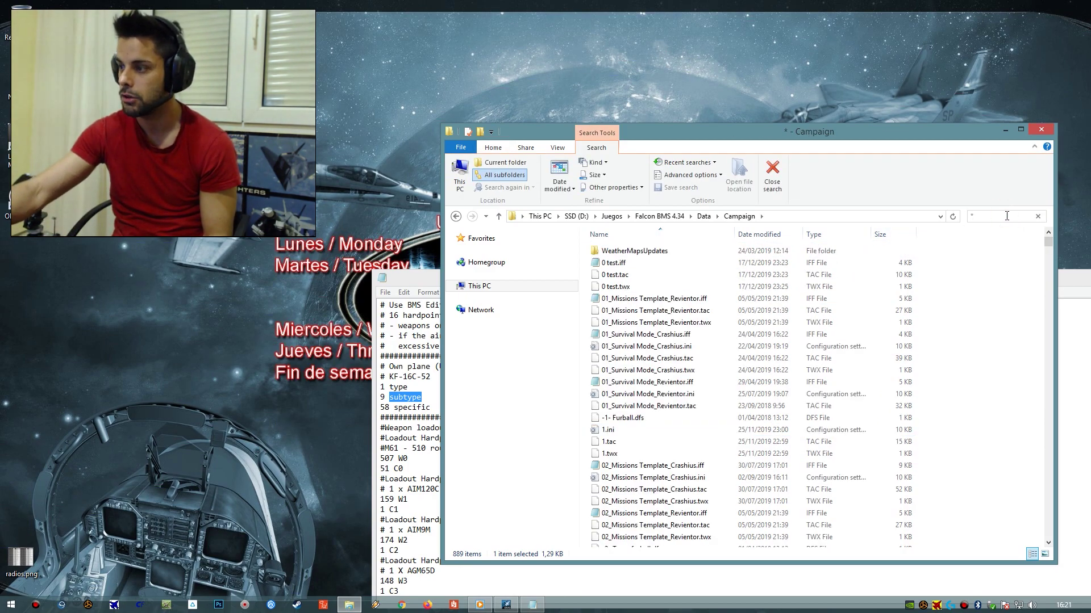
type("*ia")
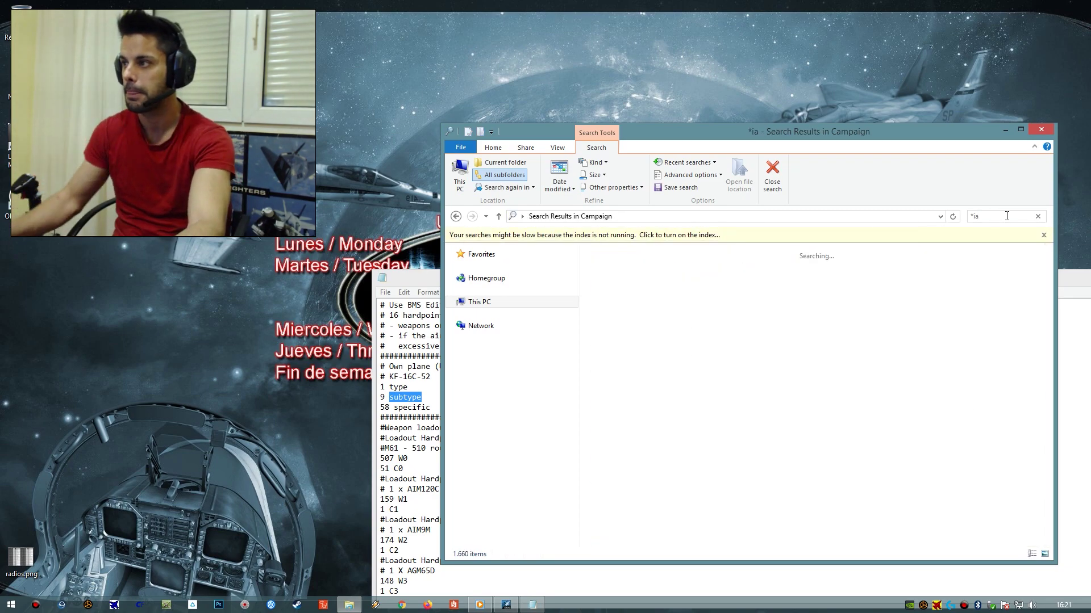
left_click(932, 316)
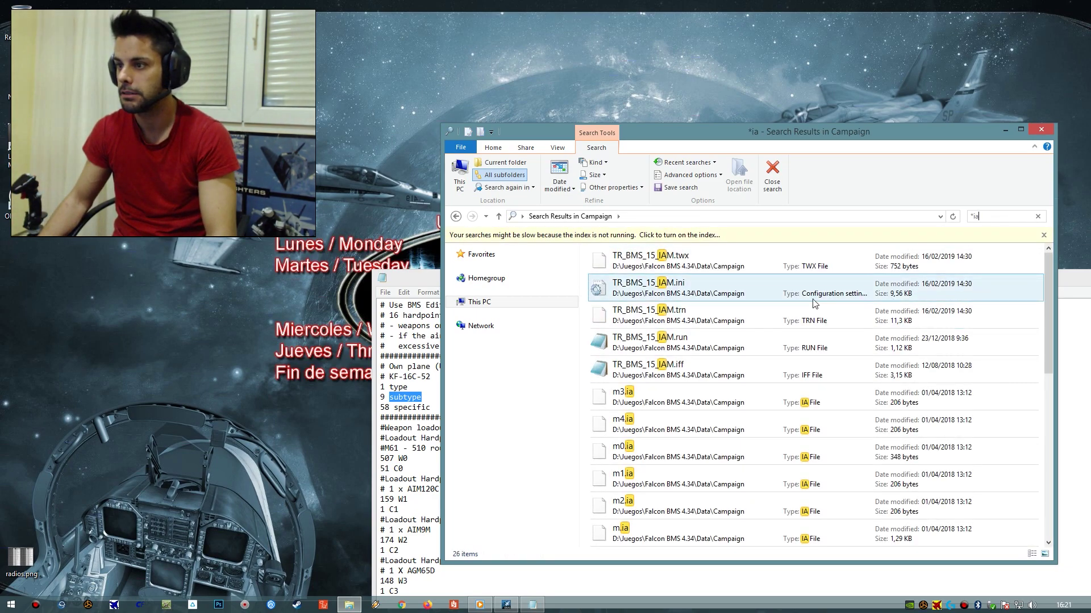
- Find f.ia among the IA files and open it in the Notepad window, discarding the changes to m.ia
left_click(704, 407)
scroll(704, 408, "down", 5)
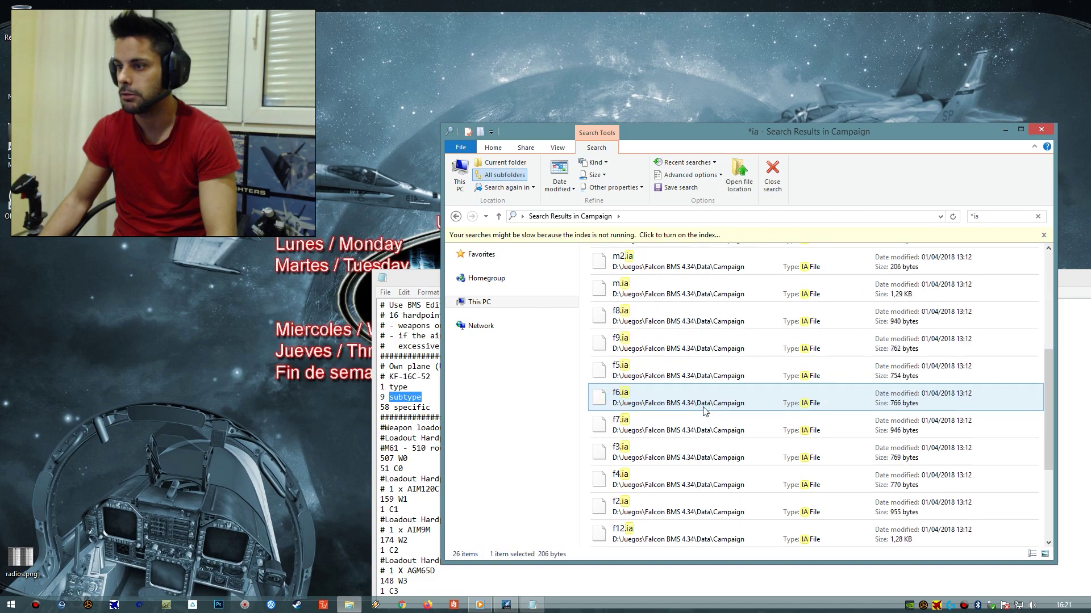
scroll(703, 409, "up", 3)
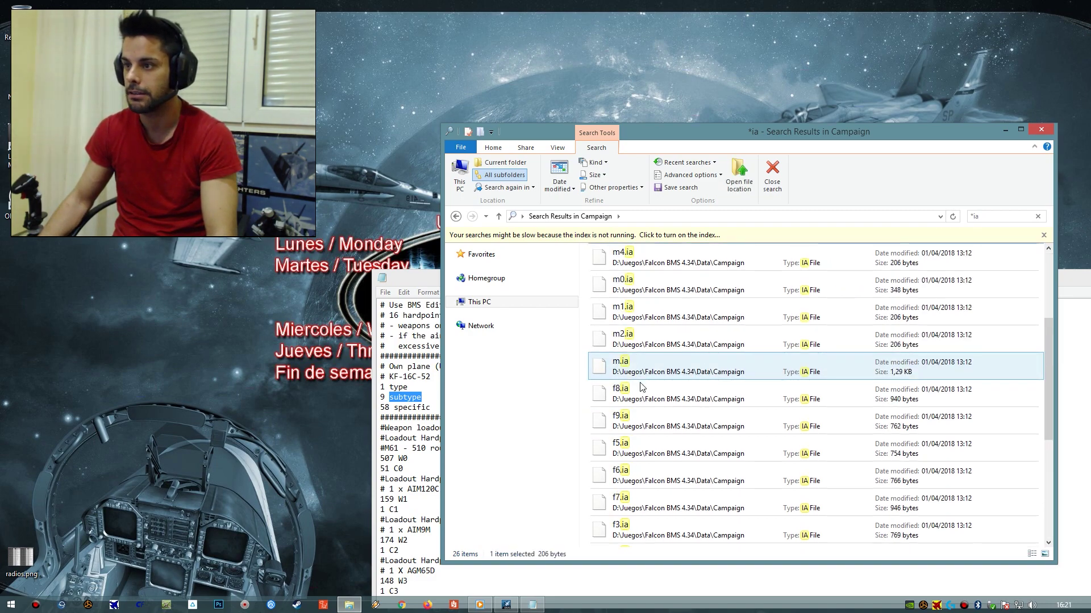
scroll(642, 390, "down", 3)
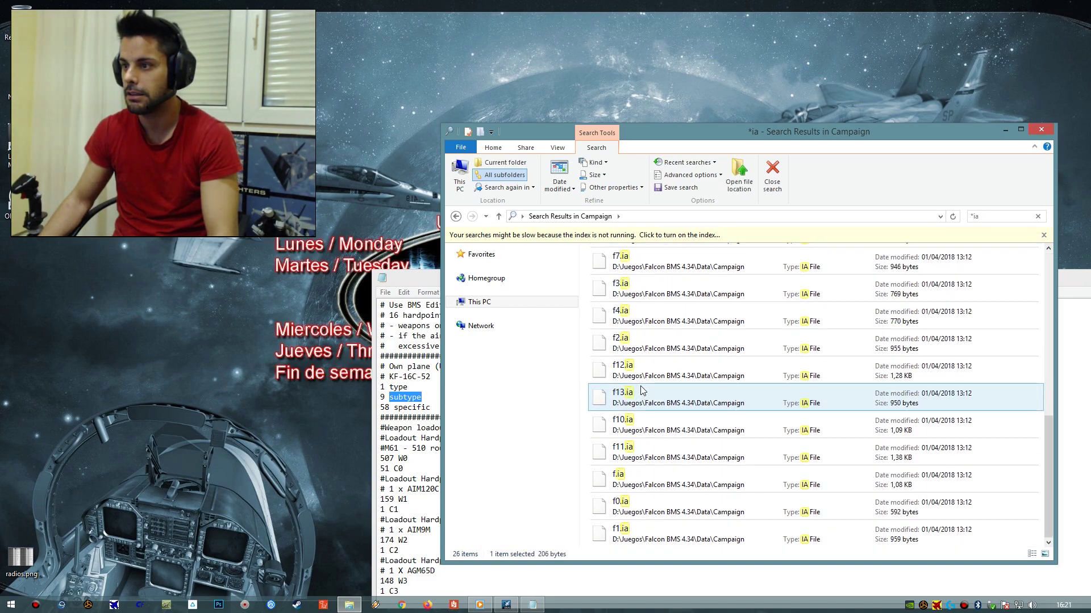
left_click(646, 481)
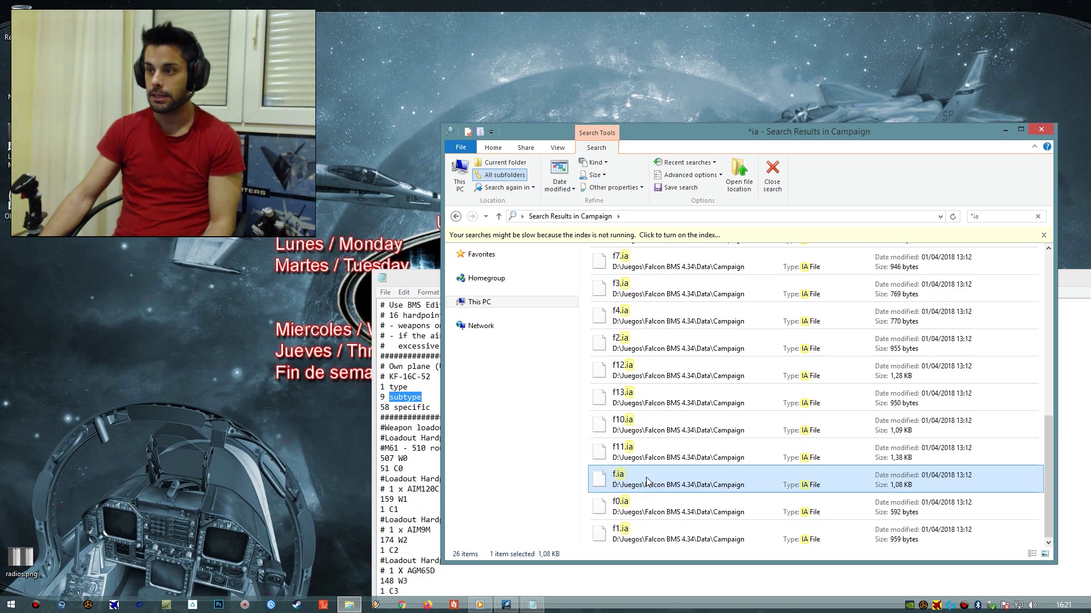
left_click_drag(646, 482, 517, 430)
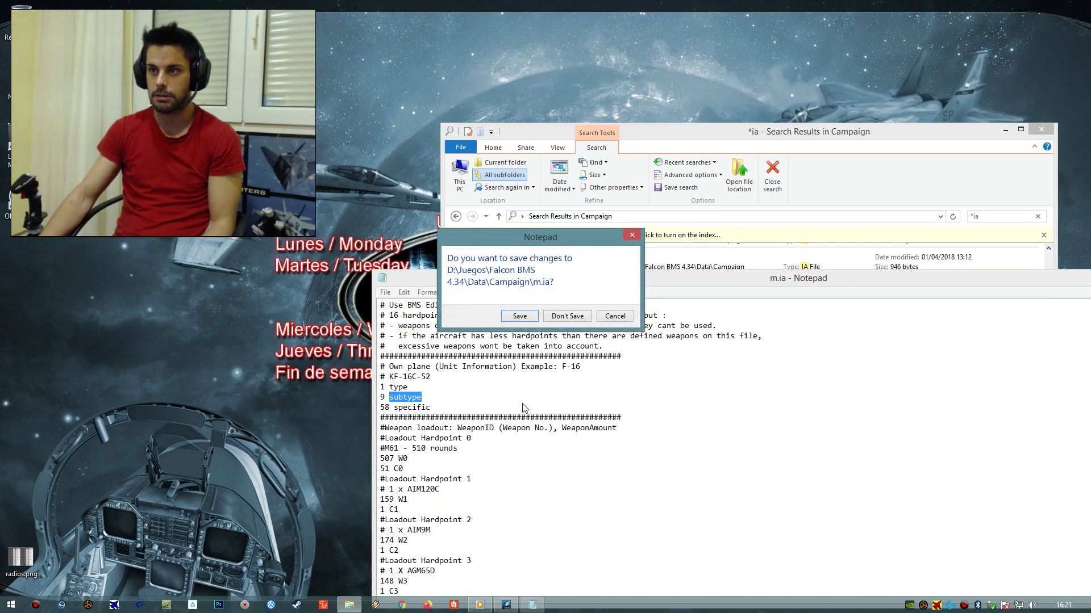
left_click(562, 317)
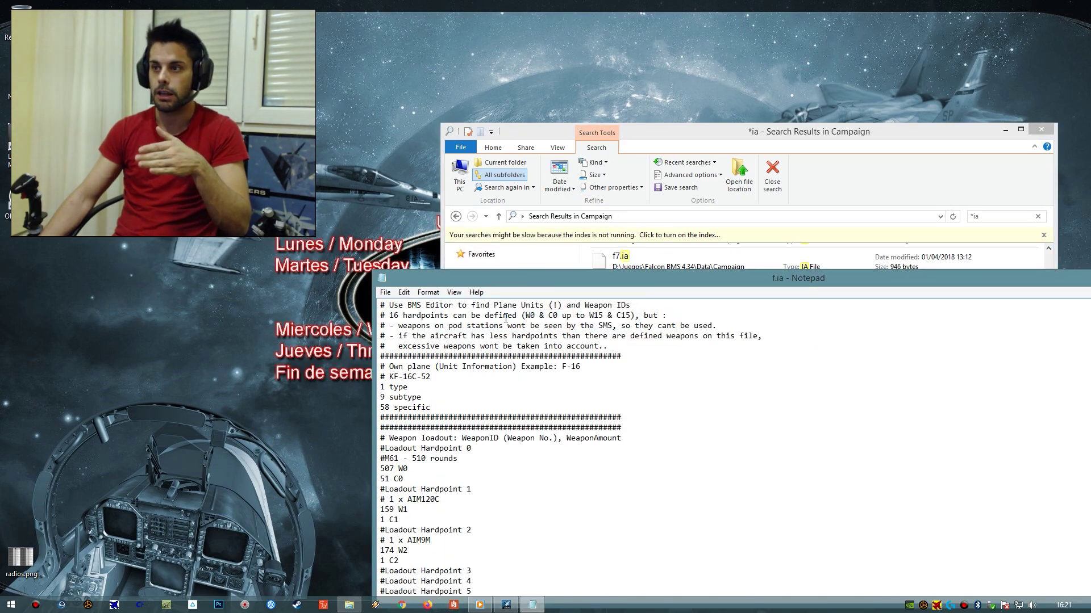
- Review the missile loadout entries in f.ia for hardpoints 1, 2 and 8
scroll(490, 502, "down", 3)
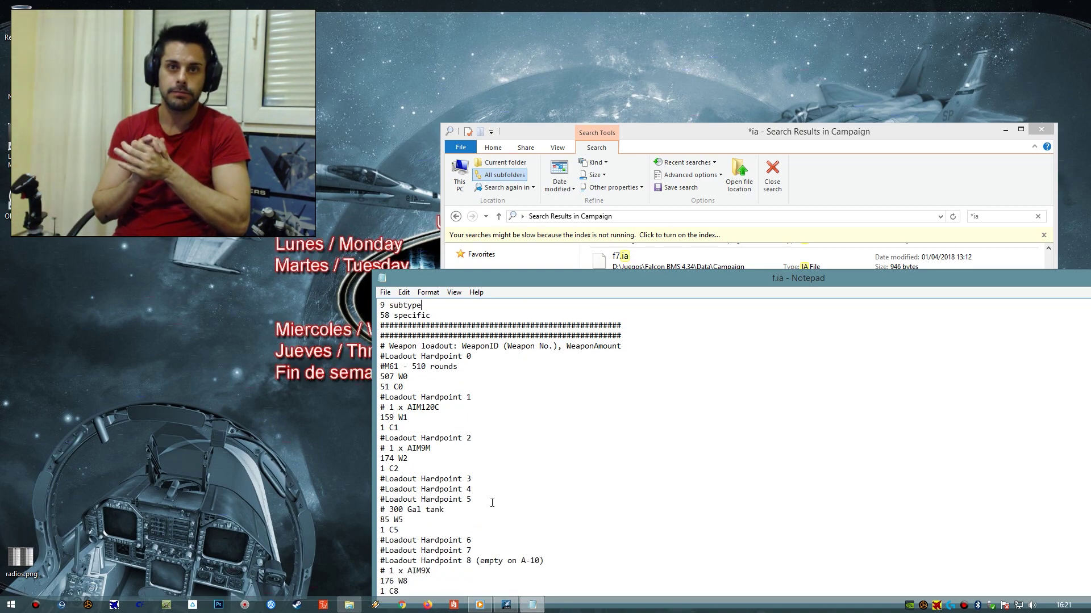
scroll(492, 503, "down", 1)
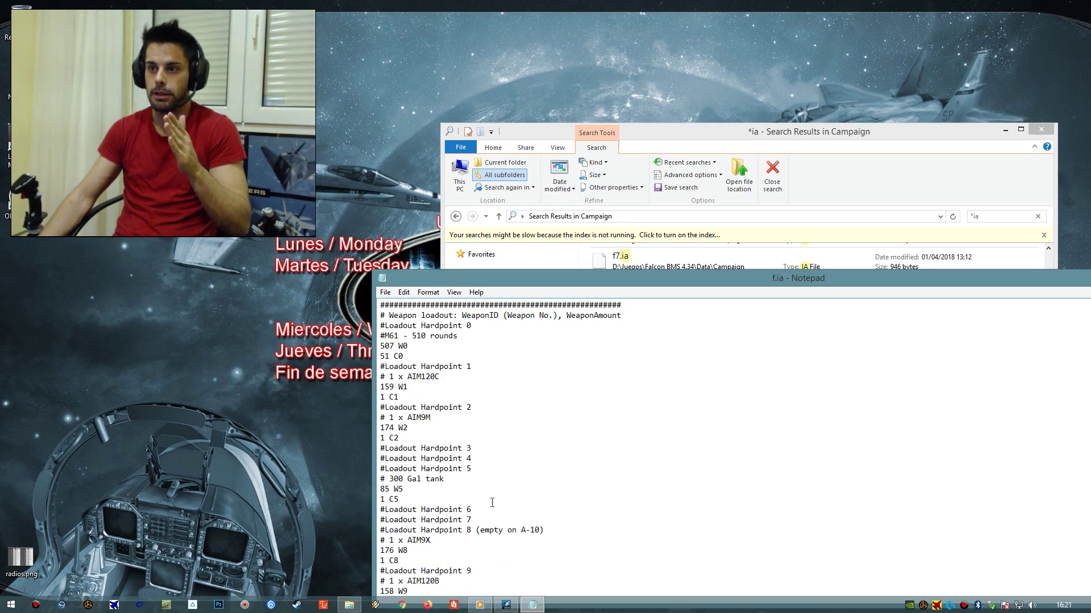
double_click(442, 374)
left_click(436, 376)
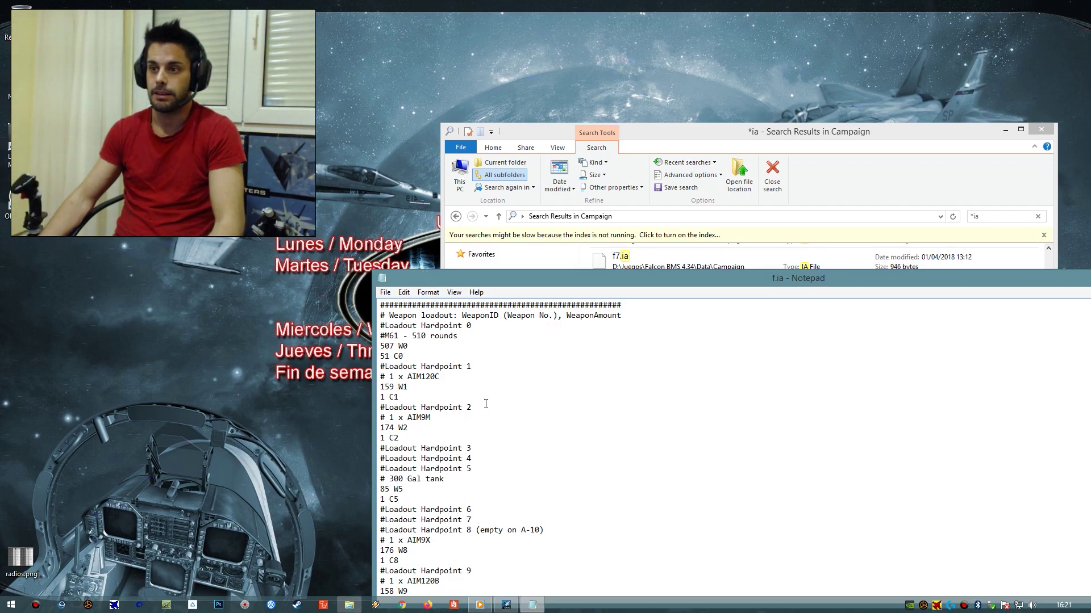
left_click_drag(433, 418, 427, 418)
scroll(437, 500, "down", 1)
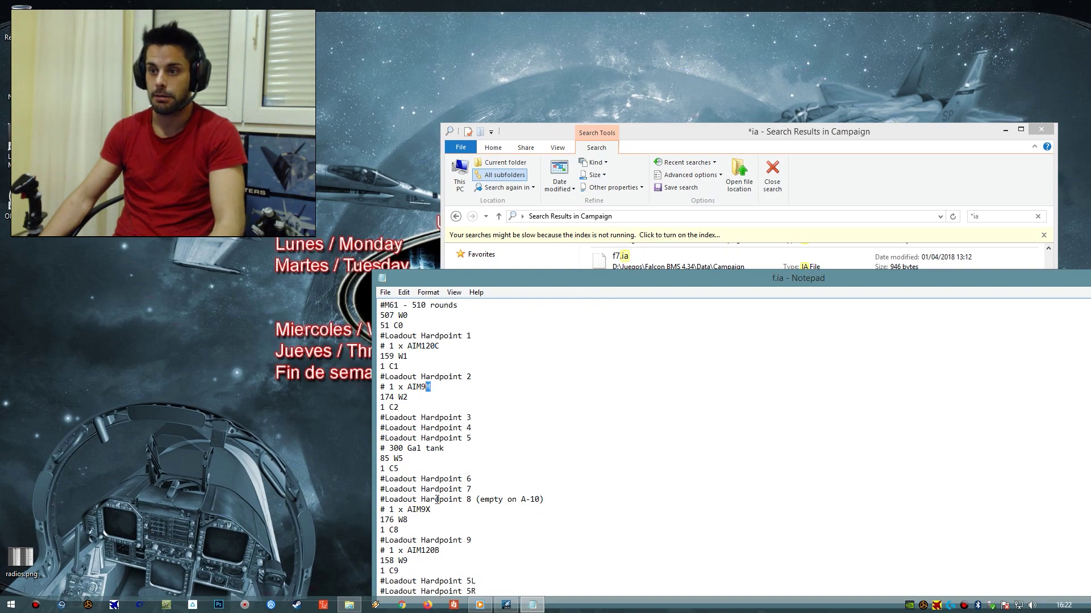
left_click_drag(435, 511, 422, 511)
scroll(427, 394, "down", 1)
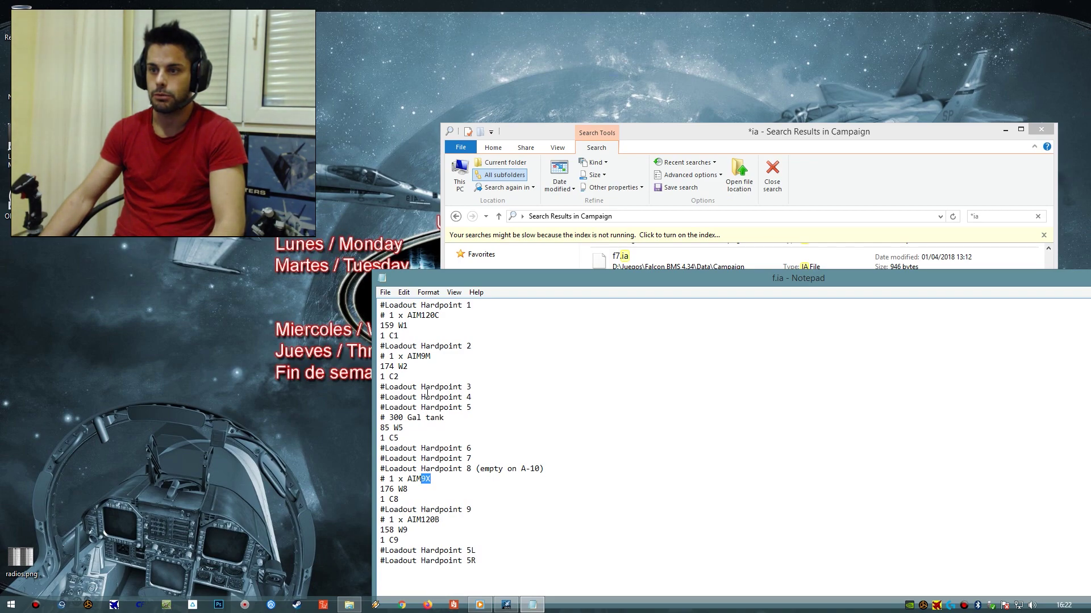
- Review the 300 Gal tank entry at hardpoint 5 and the hardpoint 5L and 5R lines in f.ia
left_click_drag(404, 418, 430, 431)
scroll(429, 431, "up", 2)
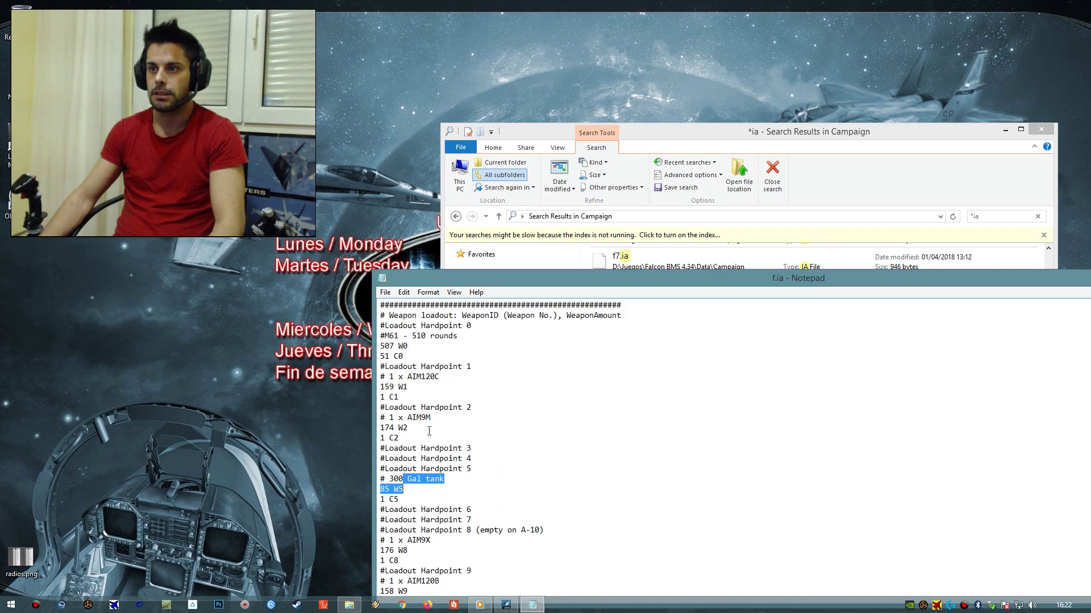
scroll(428, 431, "down", 2)
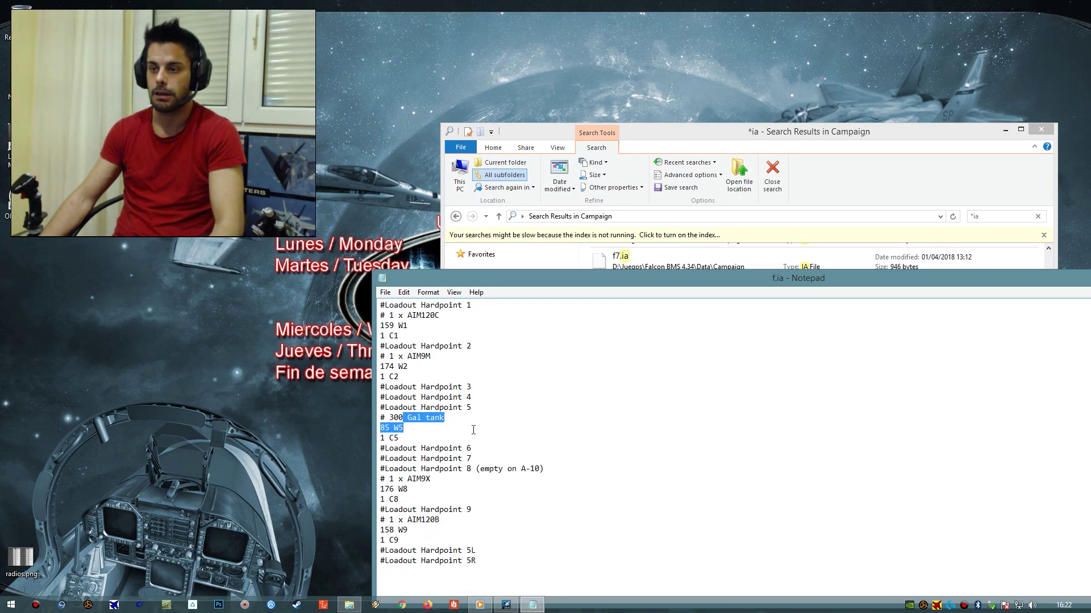
scroll(476, 431, "down", 1)
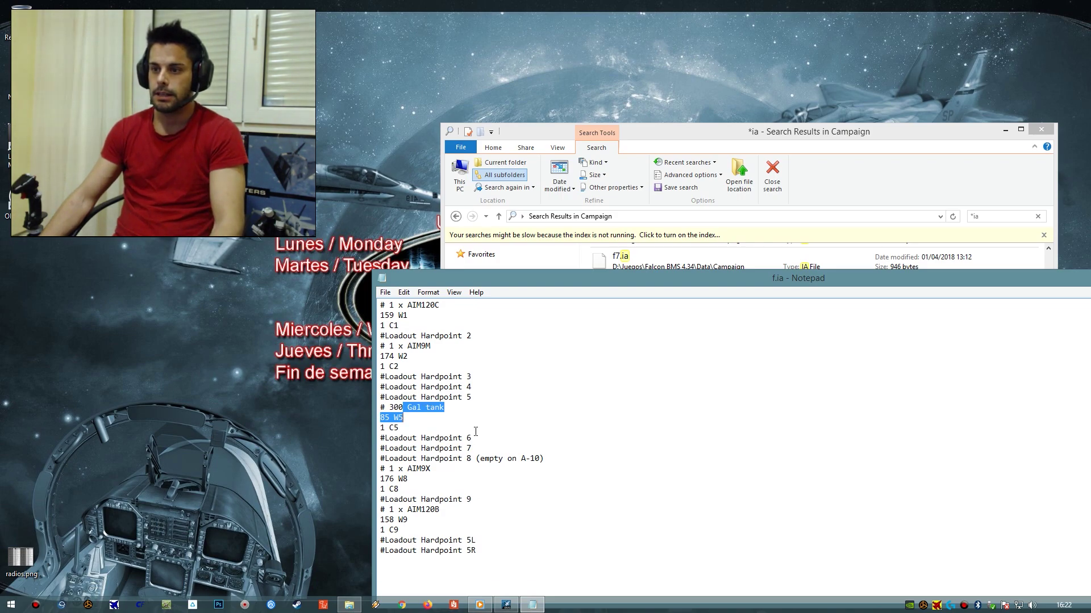
left_click_drag(475, 550, 379, 550)
left_click(480, 533)
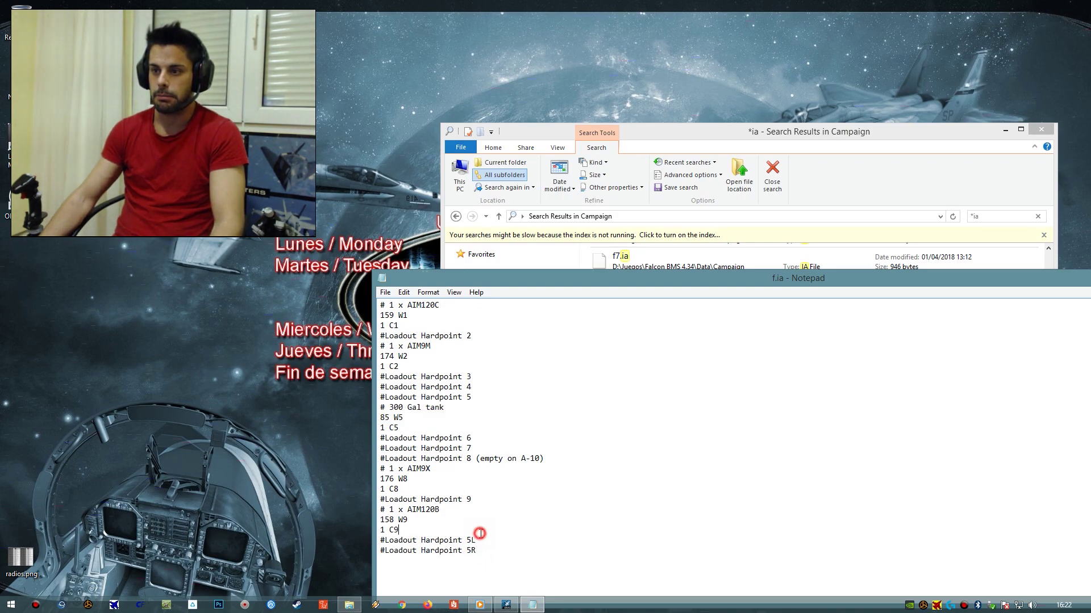
left_click_drag(471, 550, 380, 550)
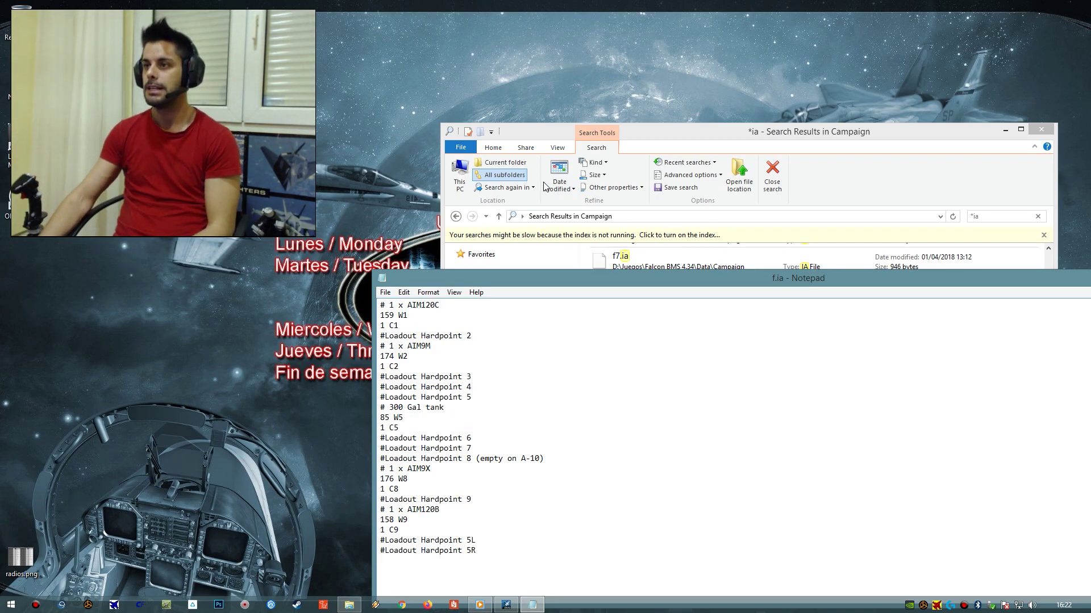
- Bring the Campaign search results forward, browse the IA files and move the File Explorer window clear of Notepad
left_click(659, 126)
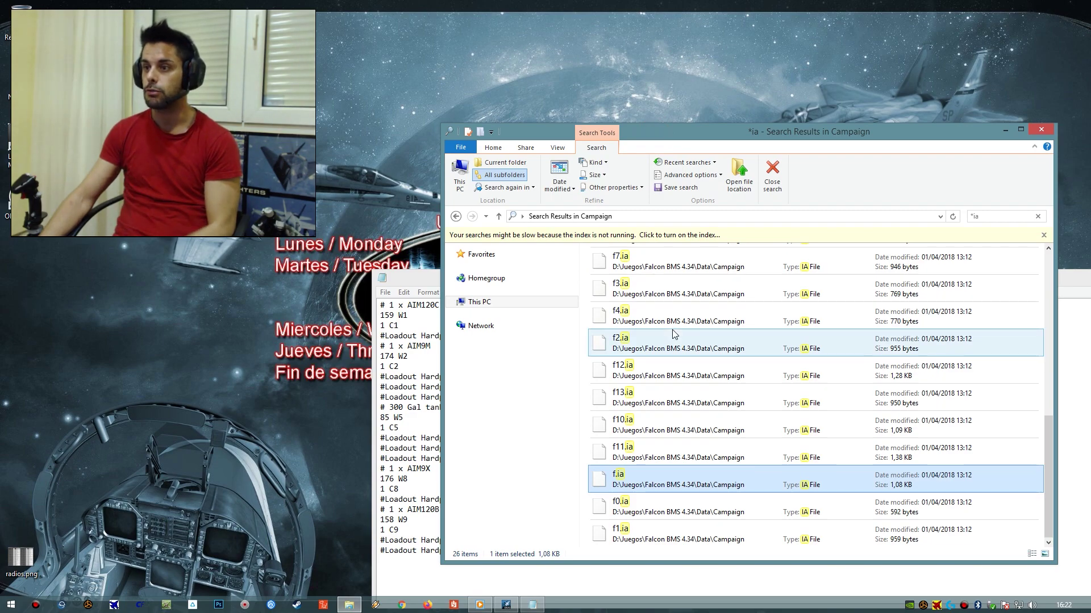
scroll(646, 361, "up", 3)
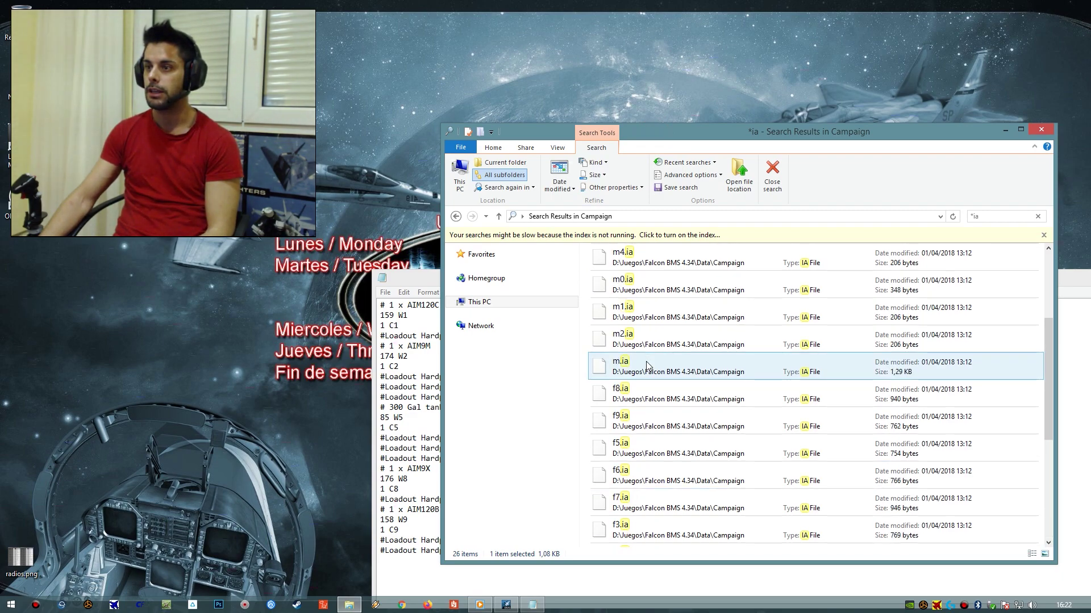
scroll(646, 361, "up", 2)
scroll(630, 338, "down", 2)
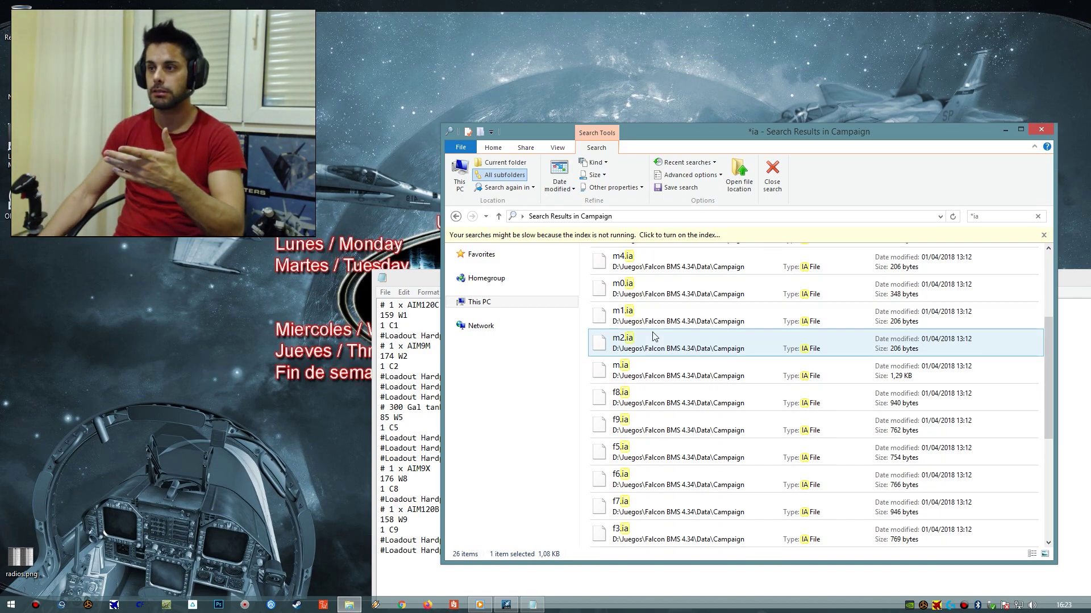
left_click(415, 279)
left_click(721, 136)
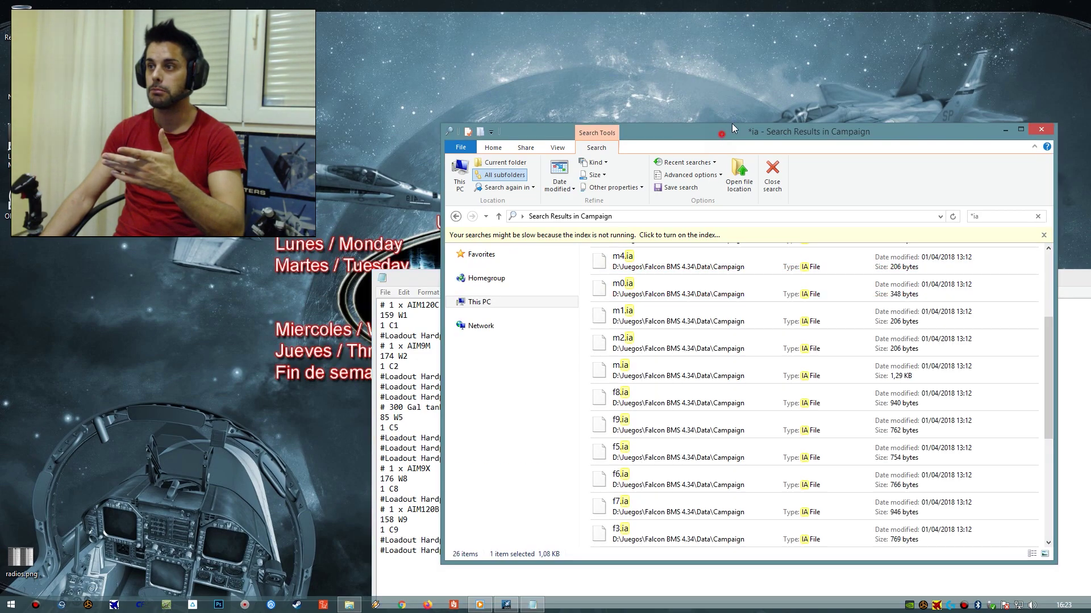
left_click_drag(721, 136, 773, 67)
- Open m1.ia in the Notepad window and review its victory conditions
left_click(680, 241)
left_click_drag(555, 554, 555, 534)
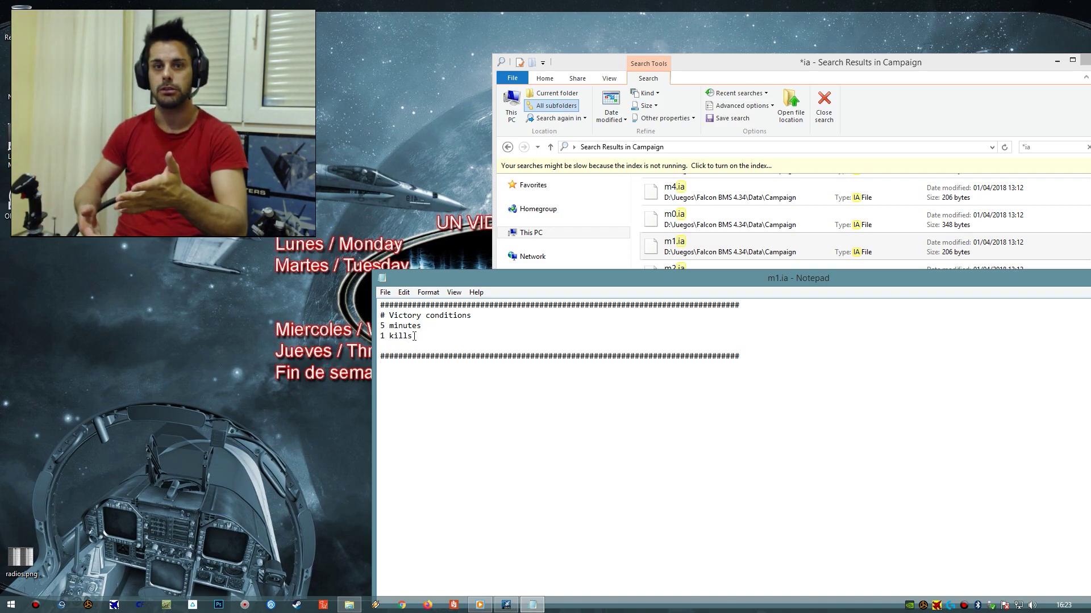
left_click_drag(414, 336, 380, 316)
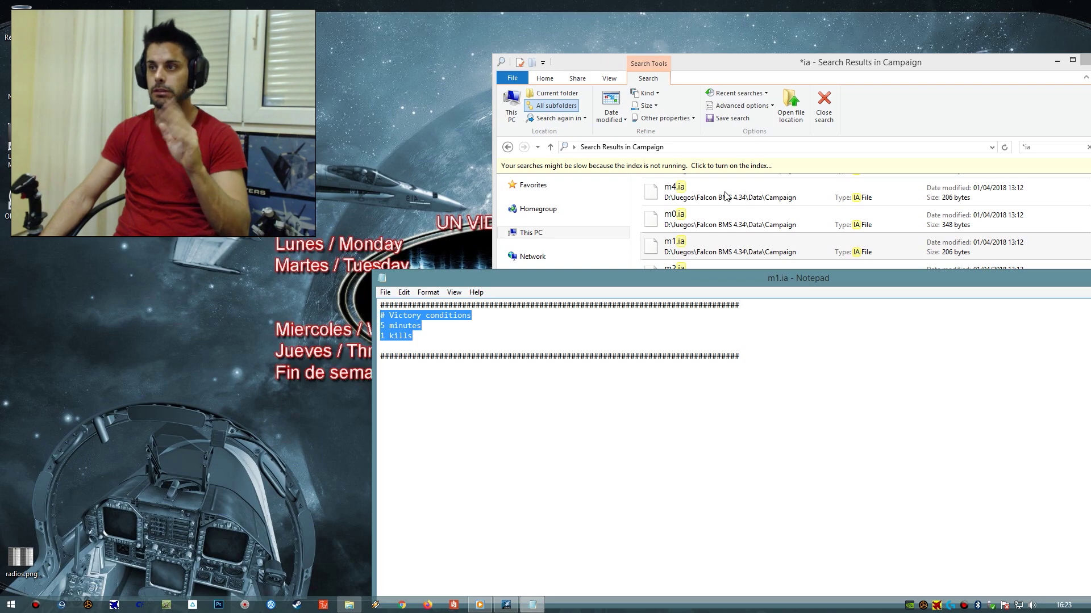
- Open f6.ia in the Notepad window and review the minutes set in its victory conditions
left_click(715, 219)
left_click(703, 330)
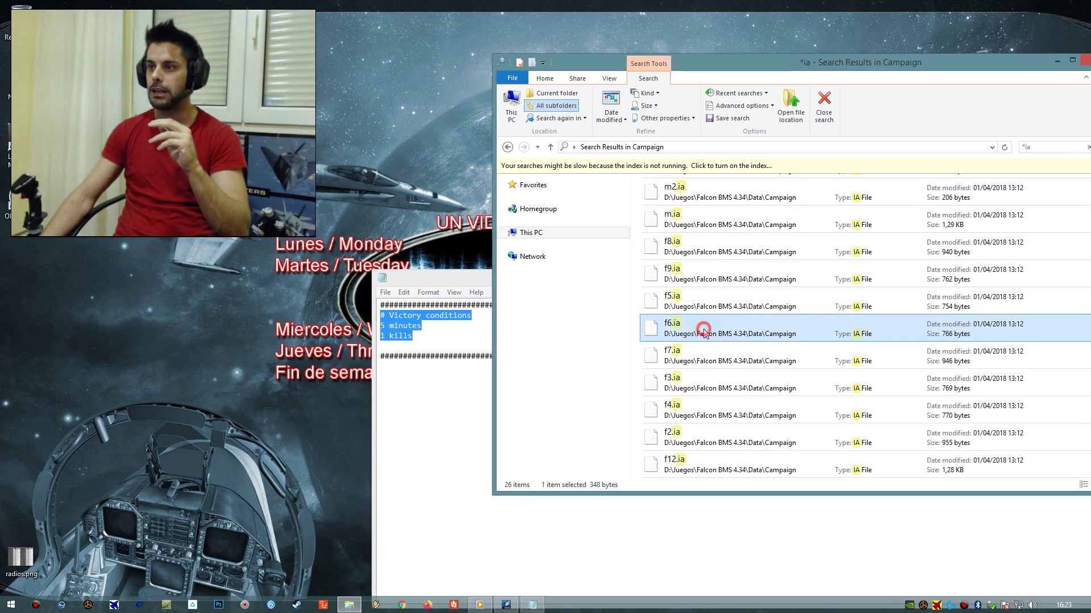
double_click(699, 330)
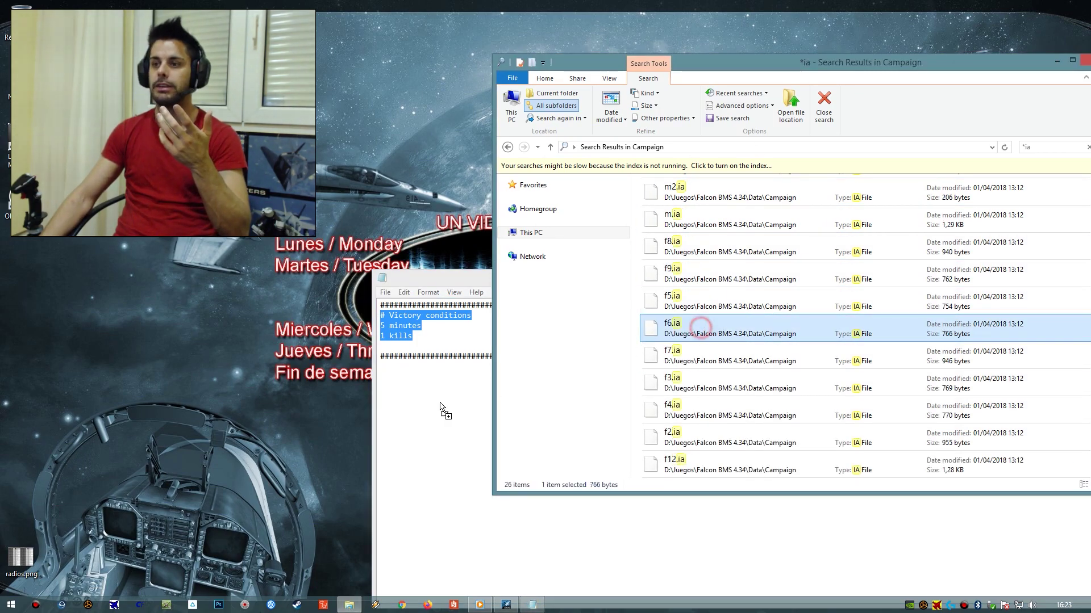
left_click(439, 403)
left_click_drag(425, 339, 381, 335)
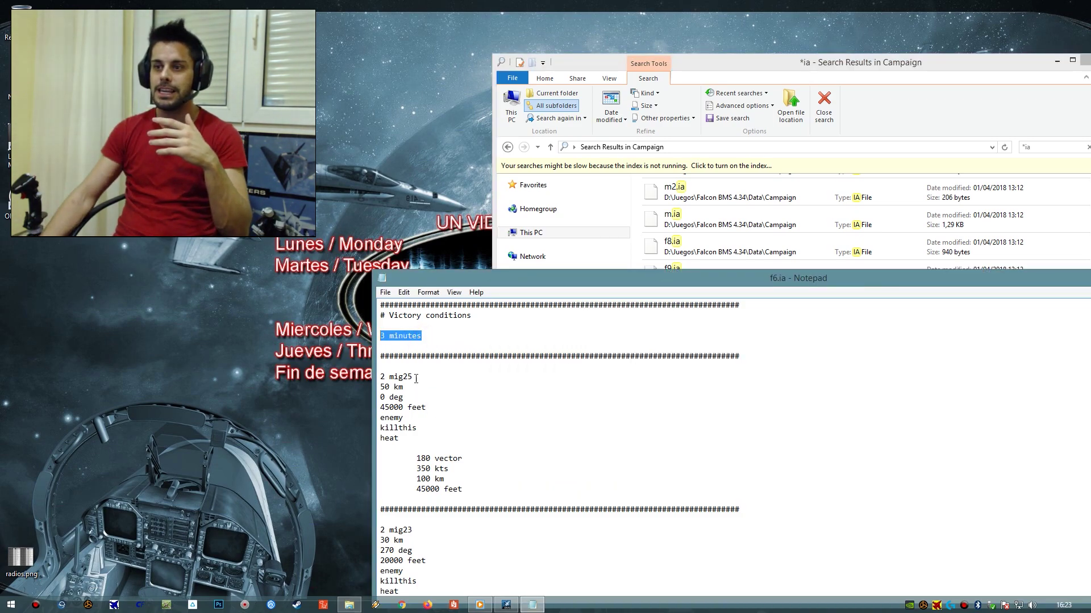
- Review the mig25 group in f6.ia, including its distance, bearing, altitude, weapon type and vector block
left_click_drag(381, 375, 422, 405)
left_click(392, 396)
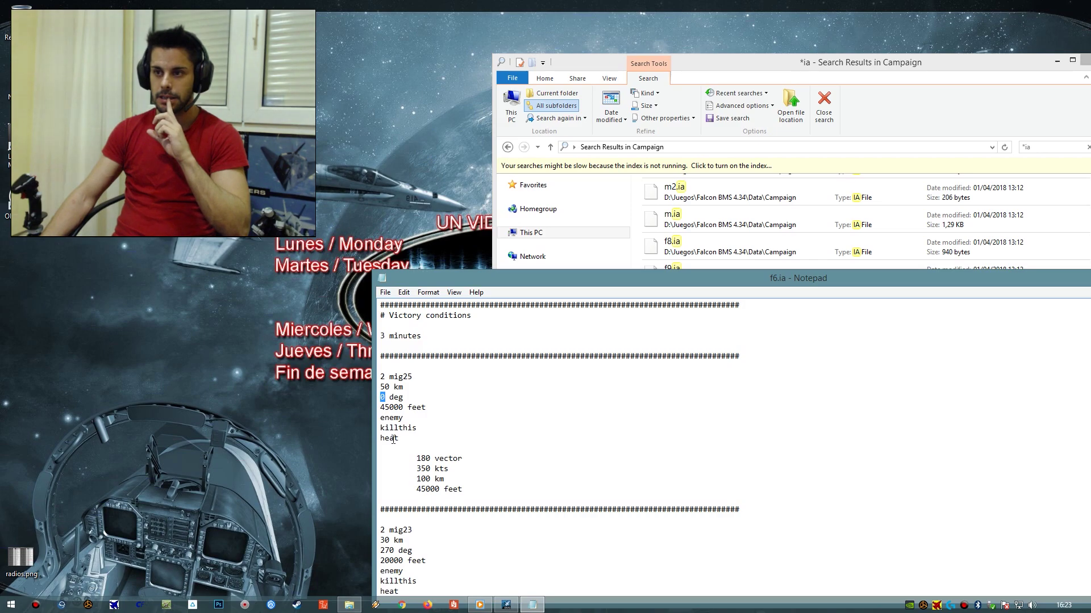
scroll(403, 395, "down", 2)
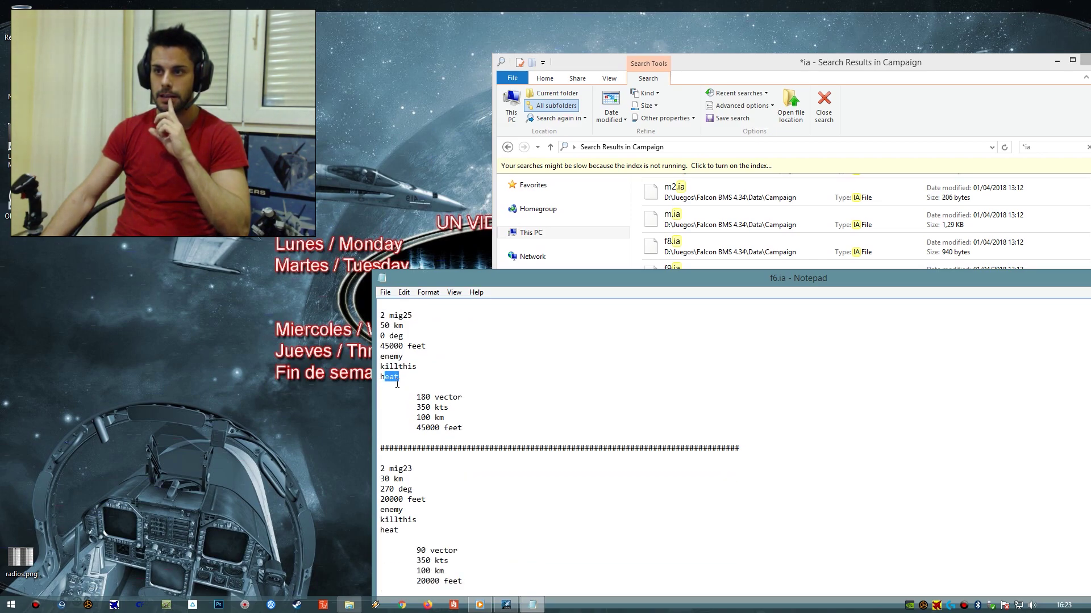
left_click_drag(418, 397, 469, 428)
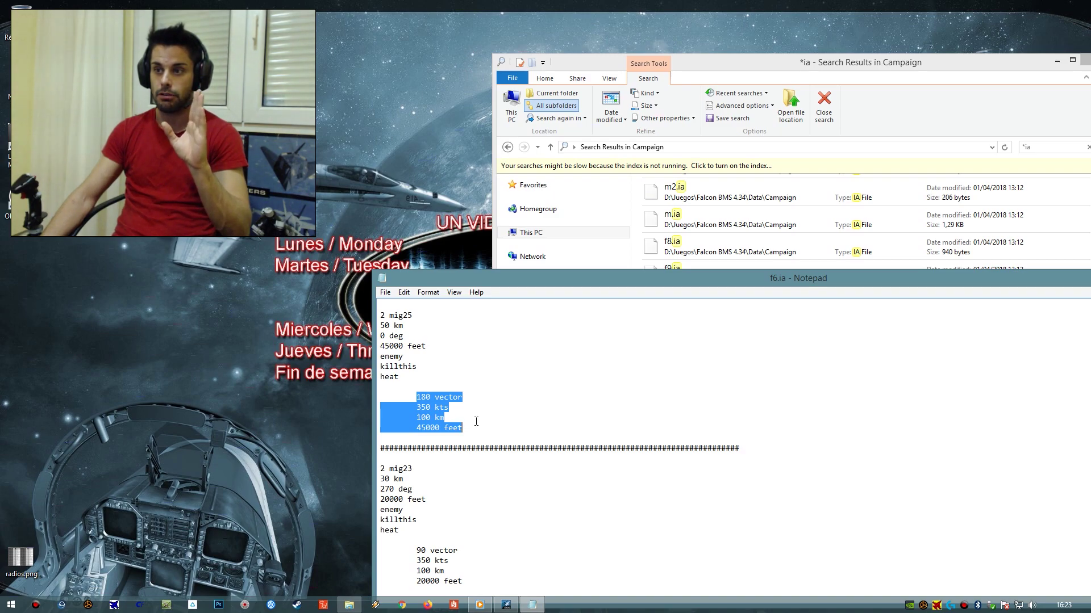
left_click(476, 421)
scroll(479, 418, "down", 1)
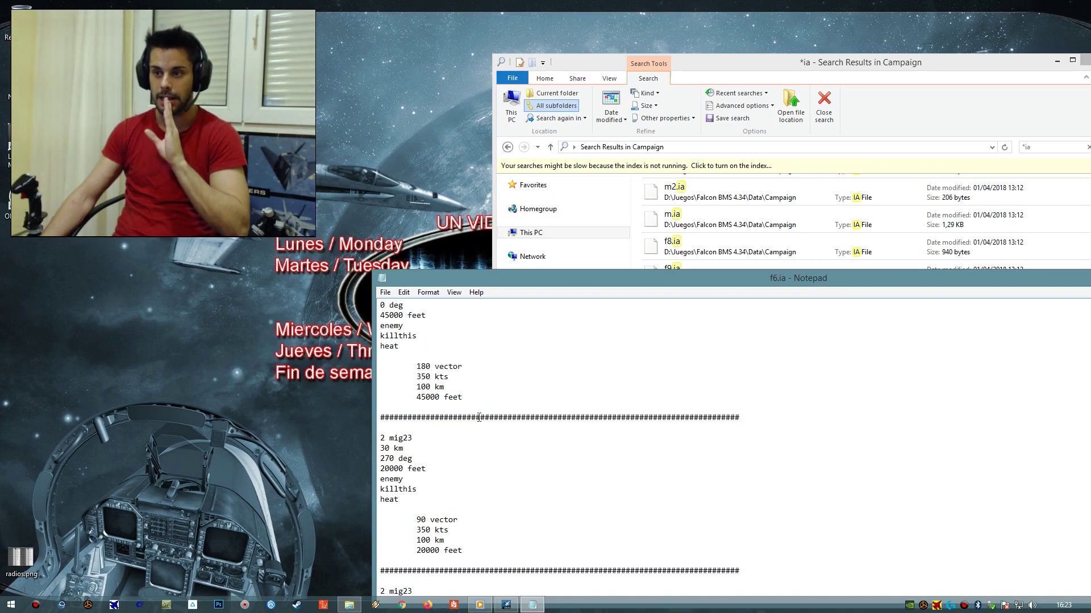
- Compare the mig23 groups in f6.ia with the mig25 group, checking count, distance, bearing and weapon settings
left_click_drag(387, 438, 401, 449)
left_click(416, 455)
scroll(406, 452, "up", 3)
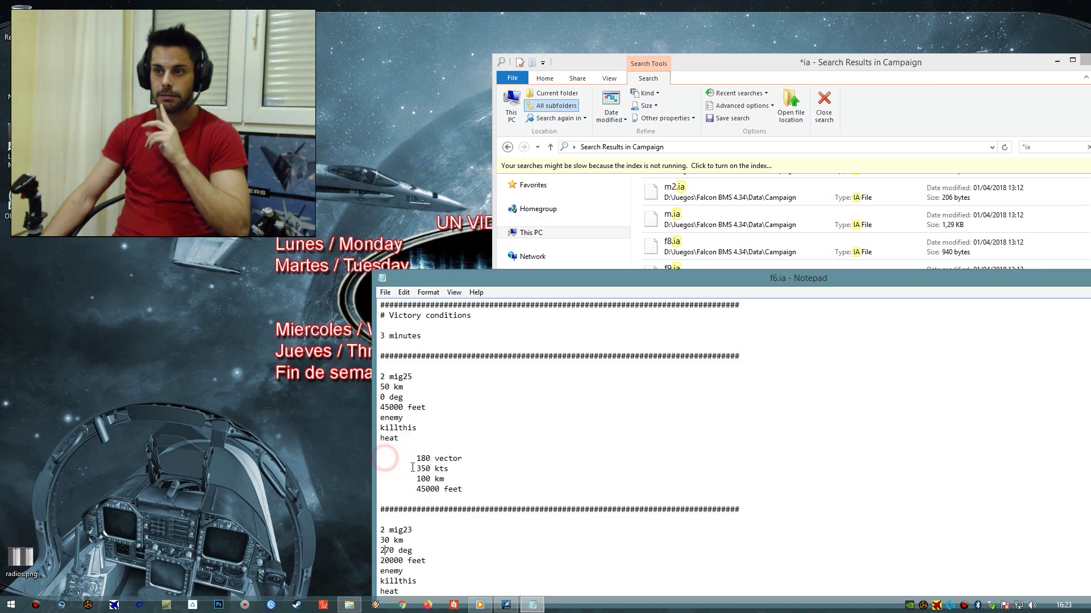
scroll(390, 402, "down", 3)
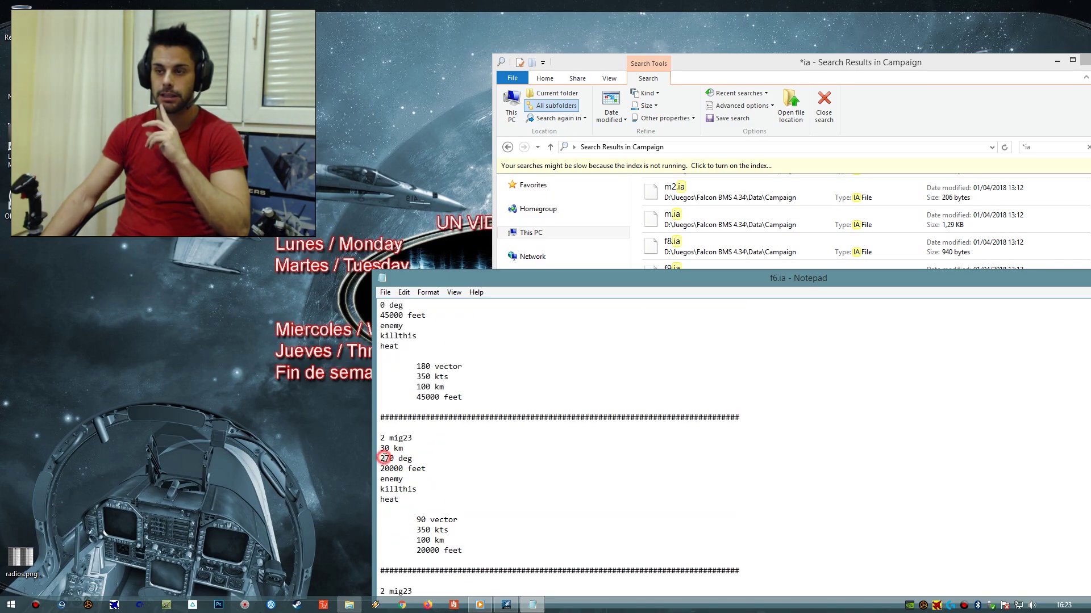
scroll(390, 477, "down", 4)
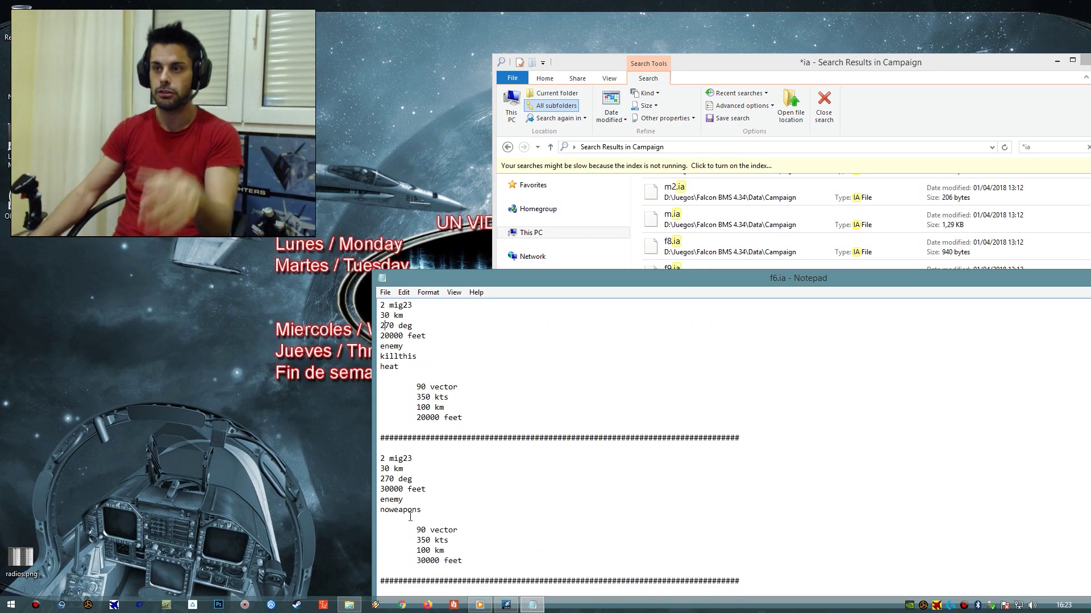
scroll(410, 517, "up", 3)
scroll(410, 517, "up", 4)
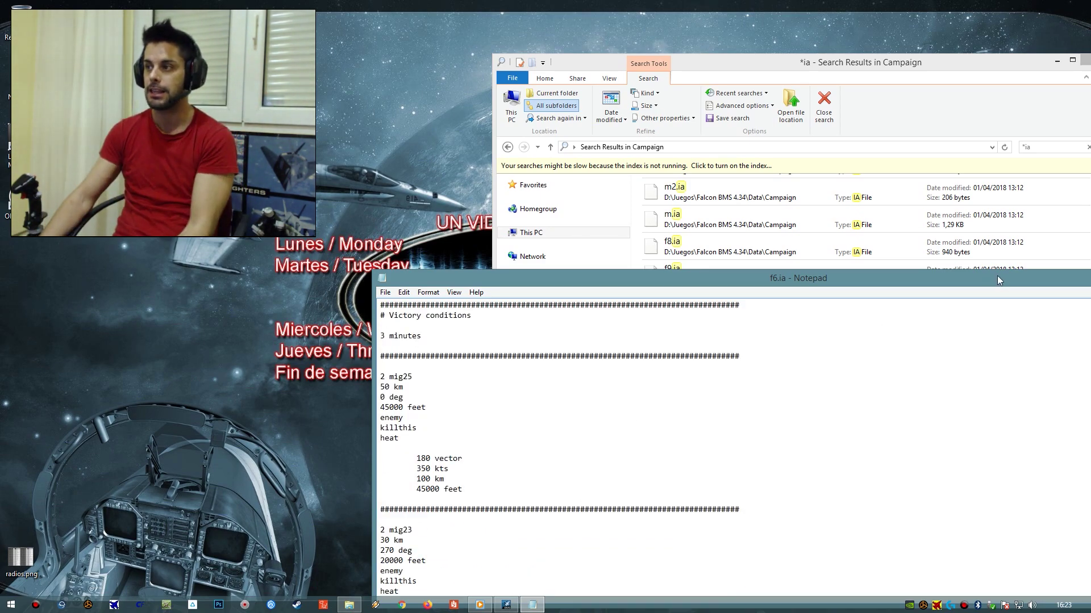
- Close the f6.ia Notepad window and return from the search results to the Campaign folder
left_click_drag(998, 278, 713, 256)
left_click(934, 258)
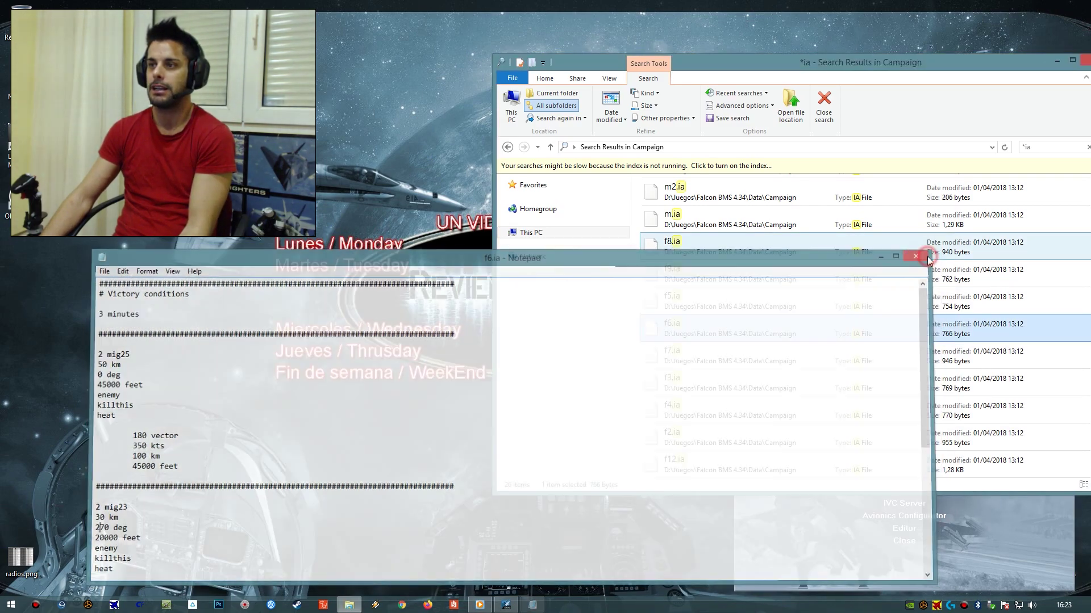
key("BackSpace")
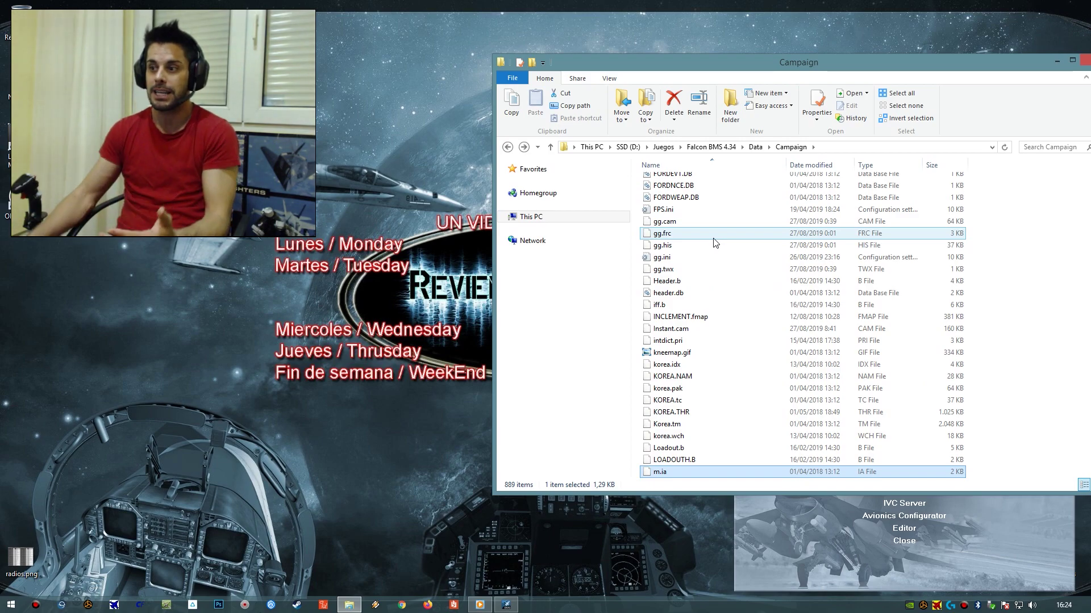
- Locate the files f.ia through f13.ia in the Campaign folder and highlight the whole range
key("f")
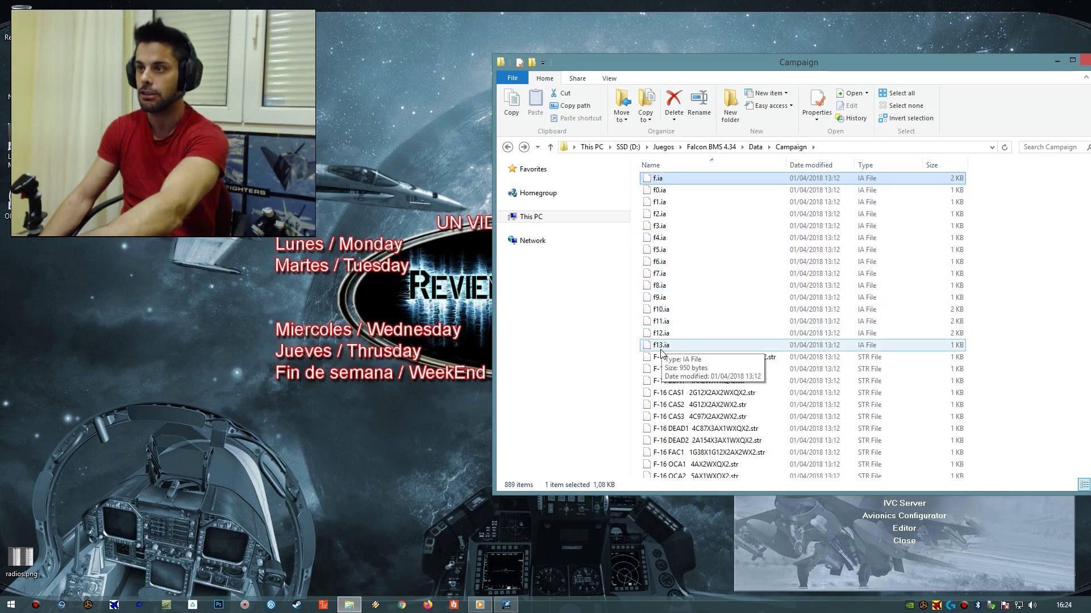
left_click(674, 345, "shift")
scroll(674, 346, "up", 1)
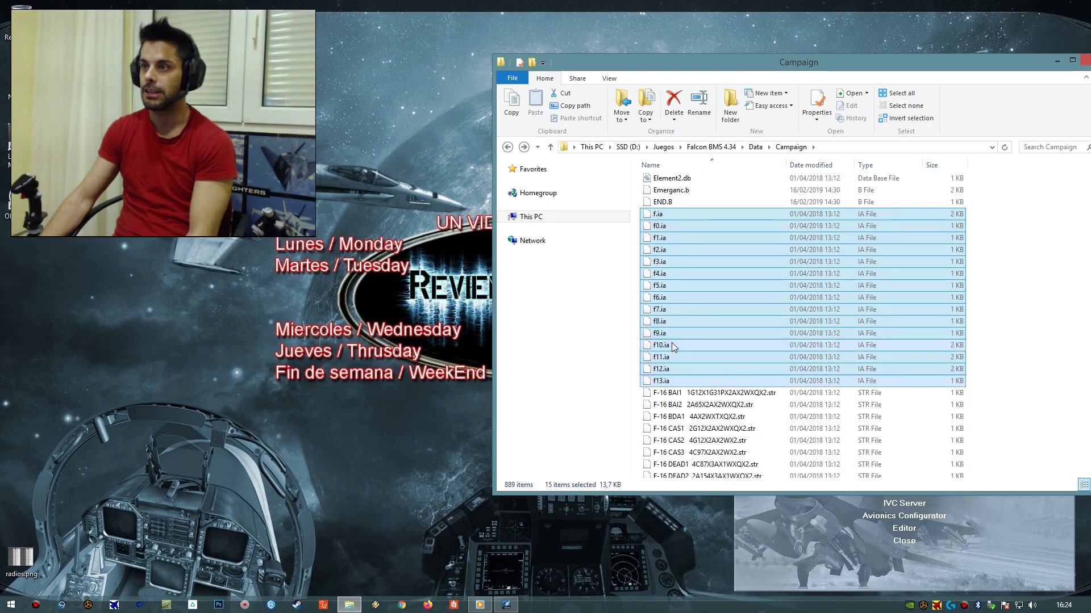
left_click(674, 379)
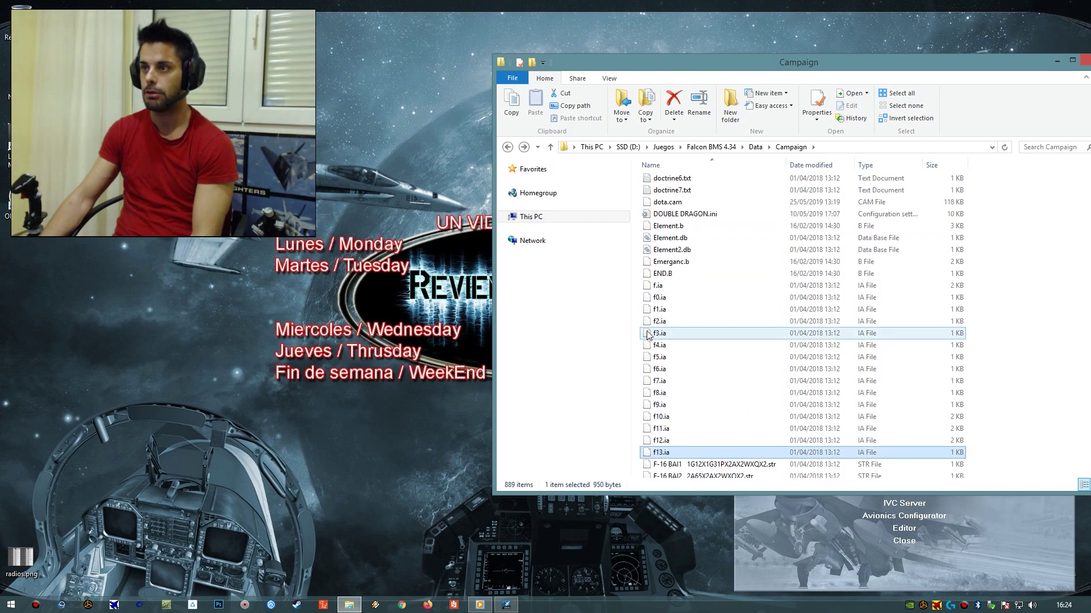
- Open doctrine5.txt from the Campaign folder to get a Notepad window, and return to File Explorer
scroll(650, 336, "up", 3)
double_click(676, 202)
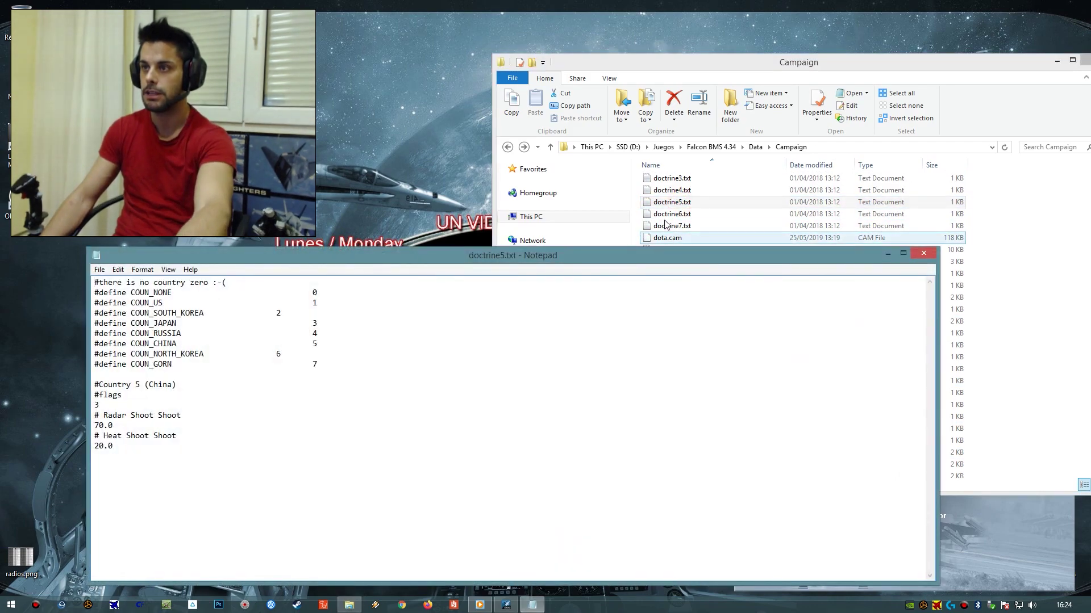
key("alt+Tab")
- Find f10.ia in the Campaign folder and open it in the Notepad window in place of doctrine5.txt
left_click(680, 403)
scroll(680, 403, "down", 4)
left_click(653, 316)
double_click(653, 317)
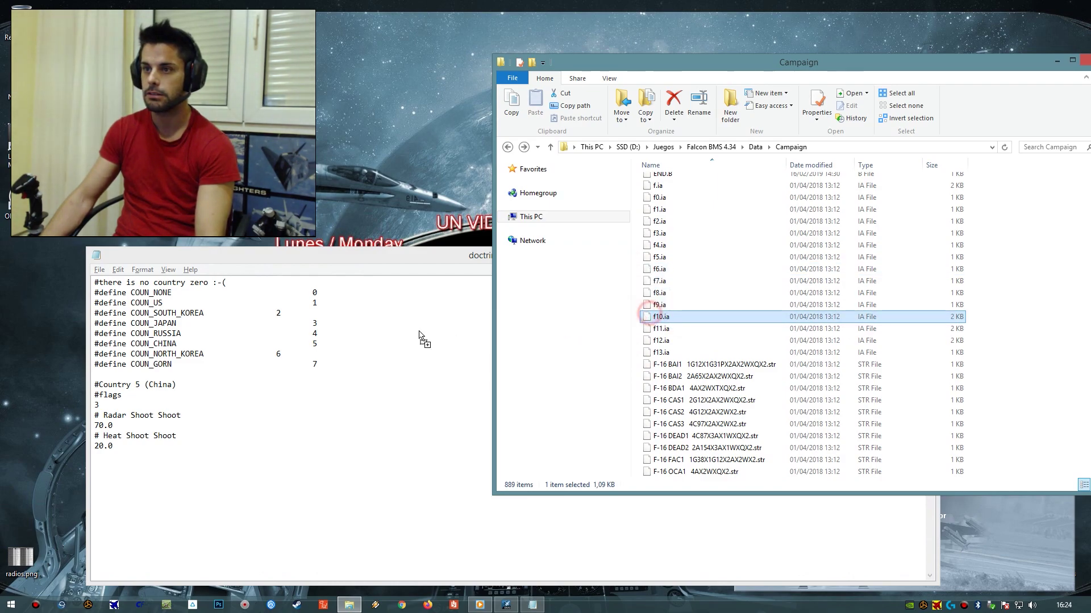
left_click(341, 388)
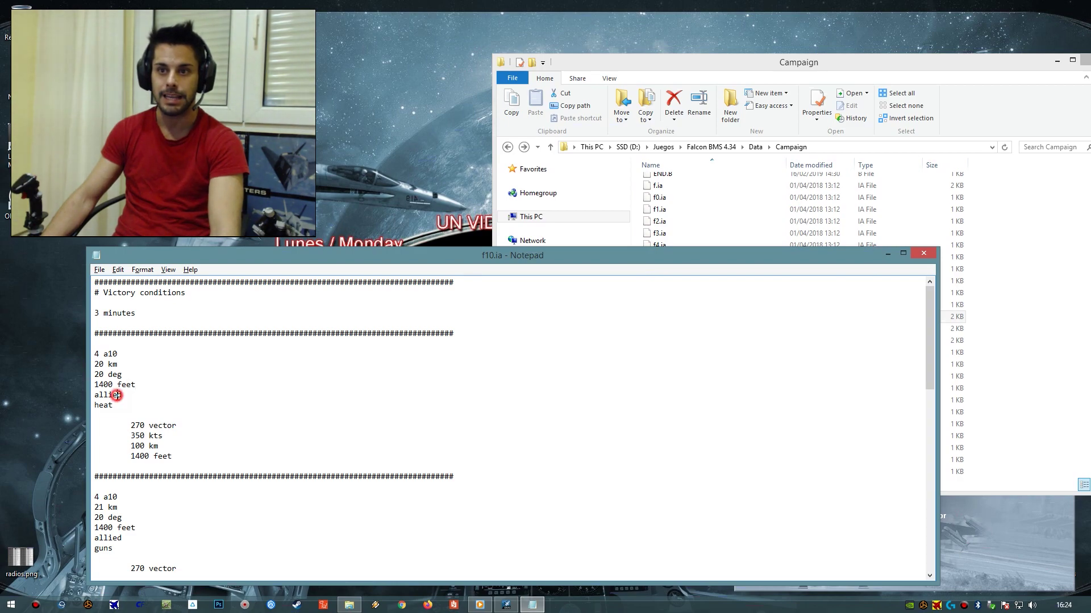
- Review the two allied a10 groups in f10.ia, including their distance, bearing, altitude and weapon settings
left_click_drag(94, 354, 136, 403)
scroll(233, 407, "down", 3)
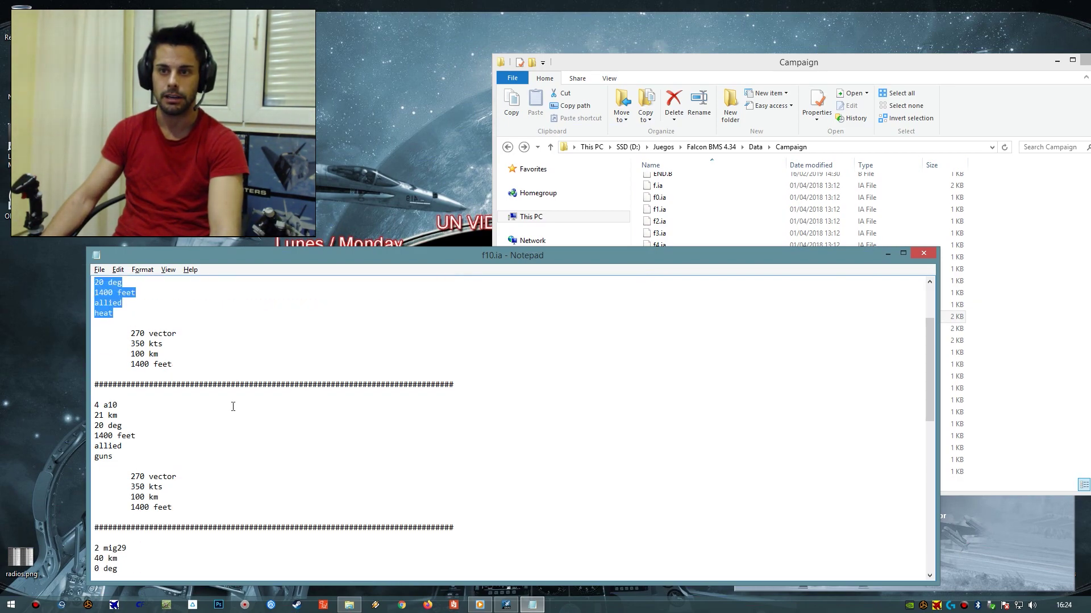
double_click(111, 405)
scroll(134, 450, "down", 5)
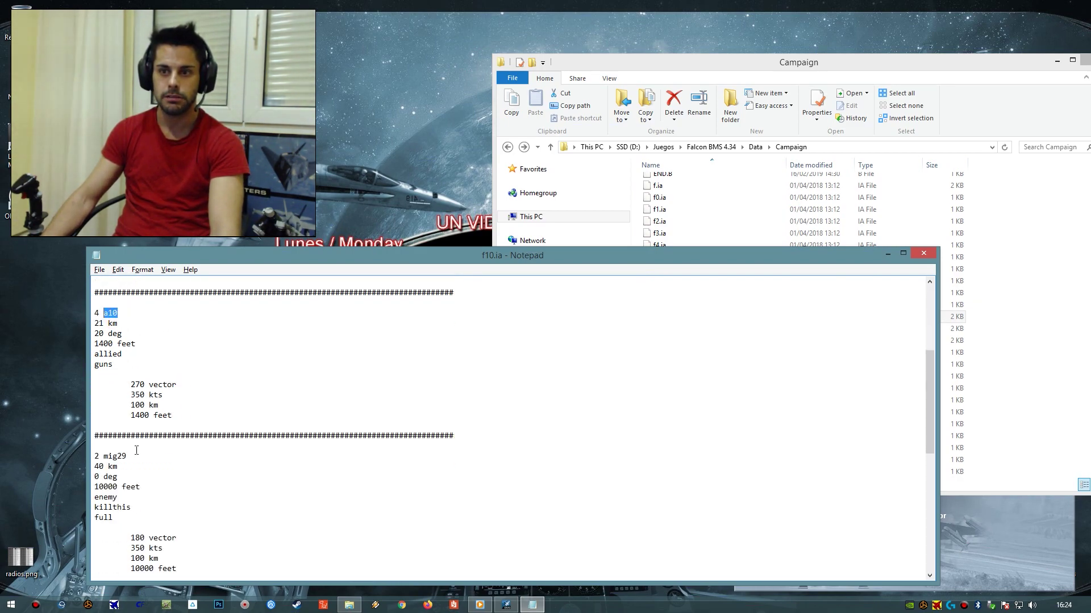
scroll(146, 431, "down", 2)
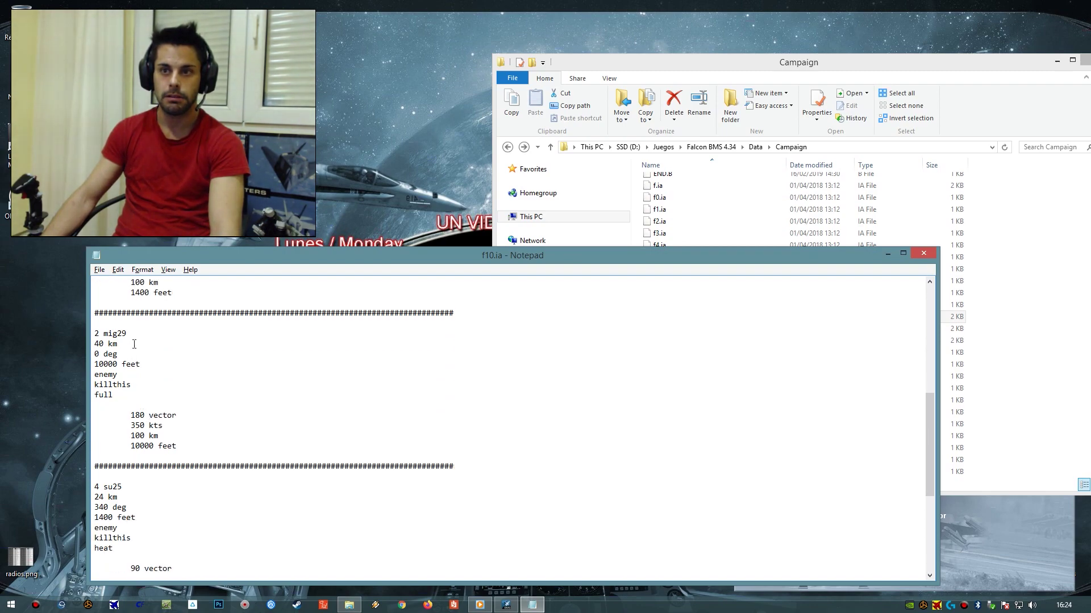
- Review the enemy mig29 and su25 groups in f10.ia
scroll(132, 502, "down", 1)
left_click_drag(129, 469, 138, 513)
scroll(139, 513, "down", 6)
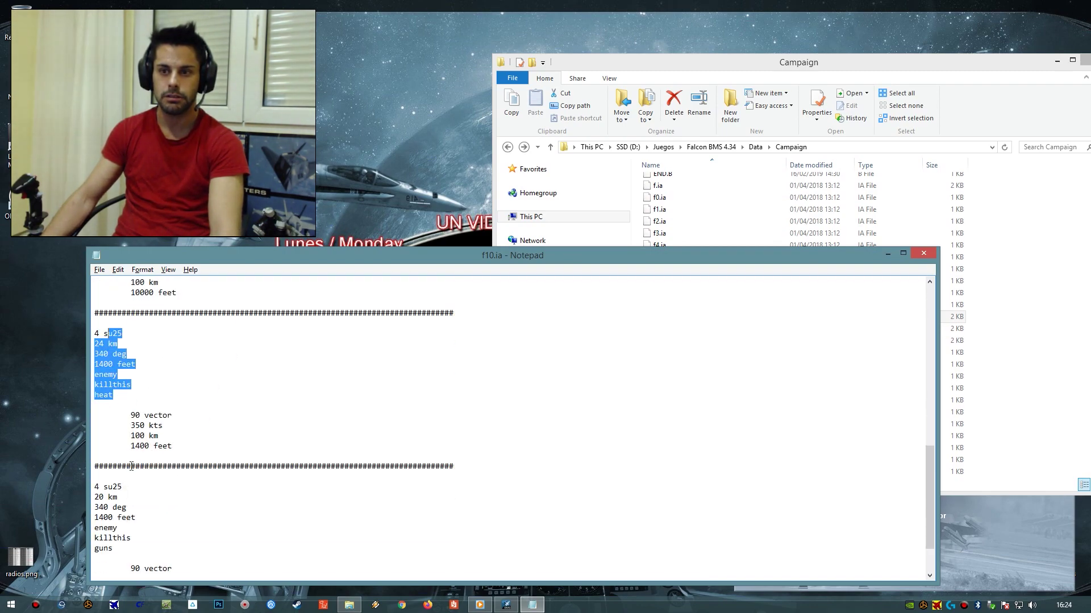
left_click(139, 482)
key("ctrl+z")
key("ctrl+z")
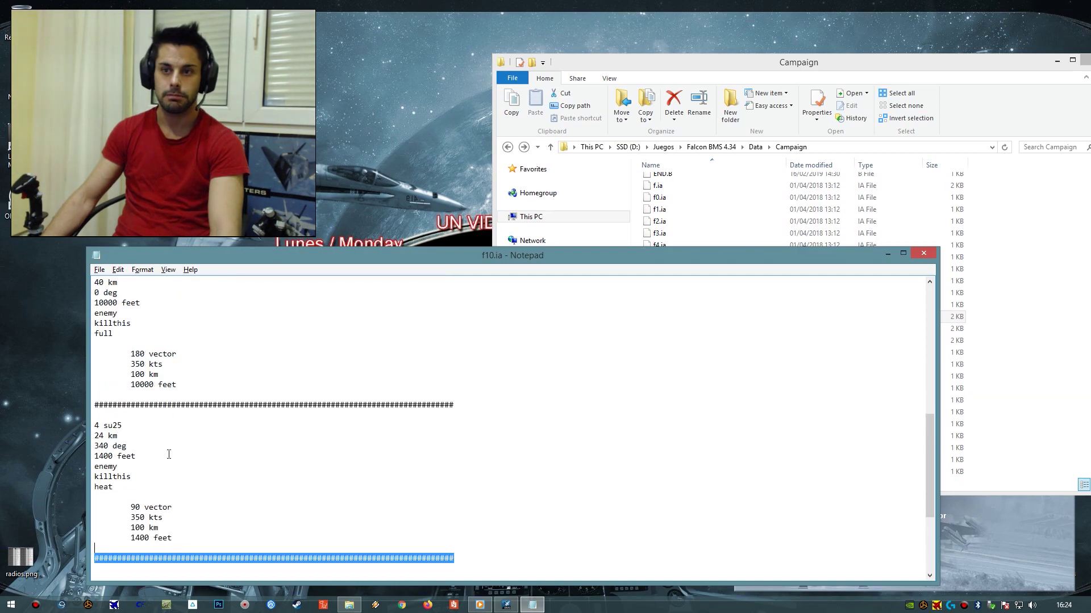
scroll(288, 378, "down", 2)
scroll(604, 224, "up", 3)
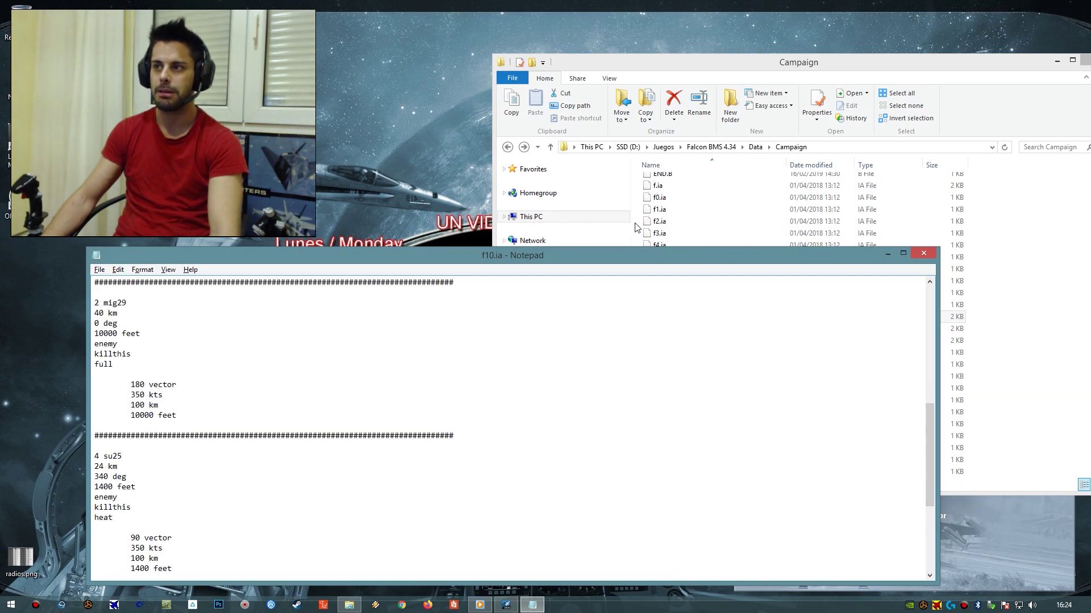
scroll(682, 216, "down", 3)
- Open f13.ia from the Campaign folder in the Notepad window in place of f10.ia
left_click(722, 210)
left_click(675, 343)
left_click(660, 353)
left_click_drag(647, 353, 303, 380)
left_click(311, 391)
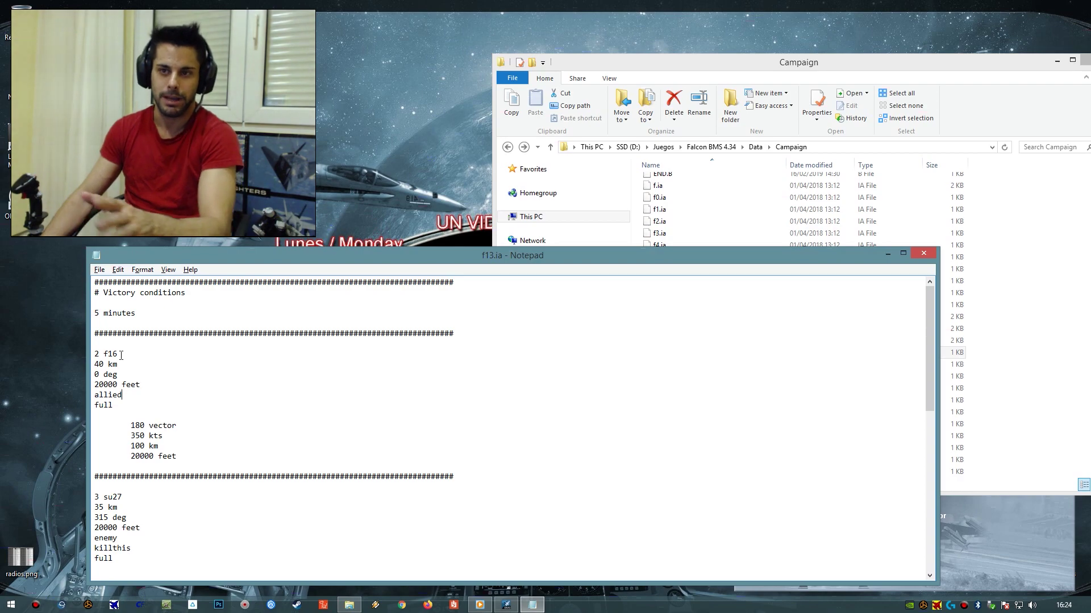
- Review the allied f16 group's full weapons setting and the enemy groups in f13.ia
double_click(101, 404)
scroll(177, 388, "down", 2)
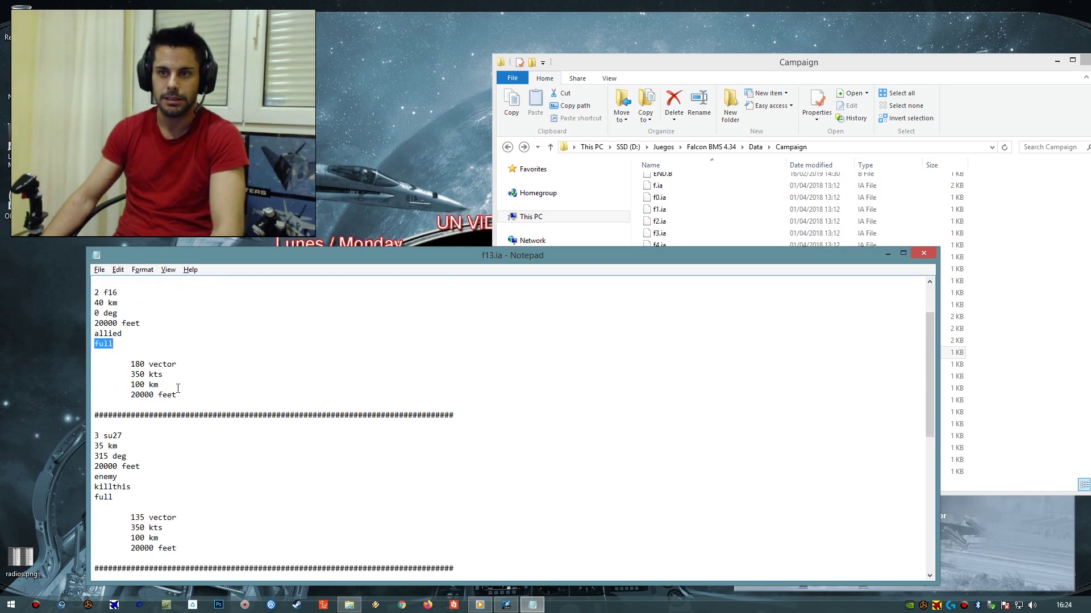
scroll(178, 388, "down", 4)
scroll(178, 388, "down", 6)
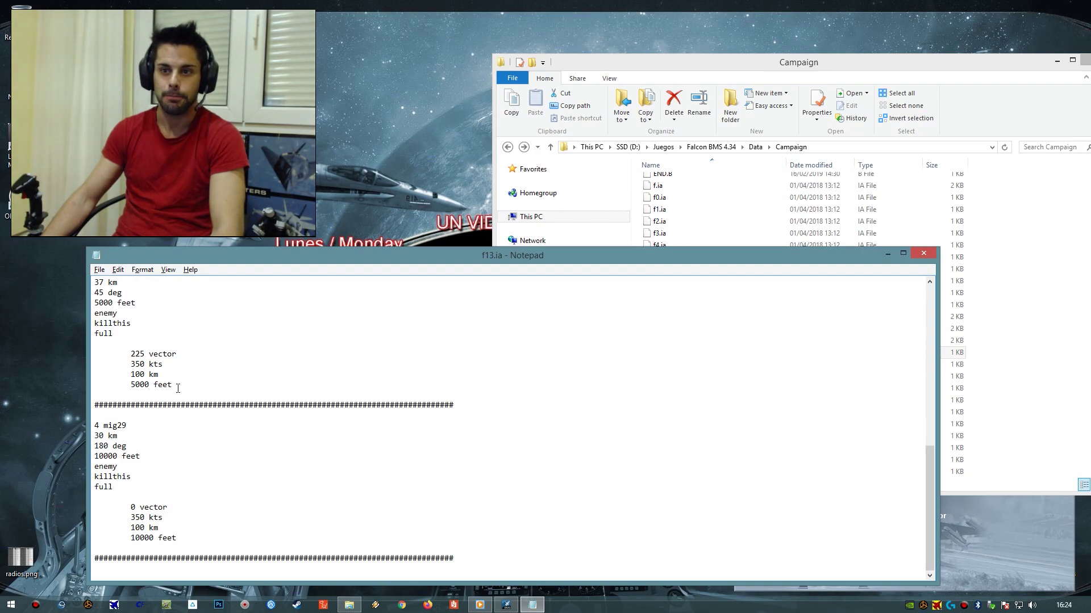
- Open f12.ia from the Campaign folder in the Notepad window in place of f13.ia
left_click(744, 226)
left_click(659, 341)
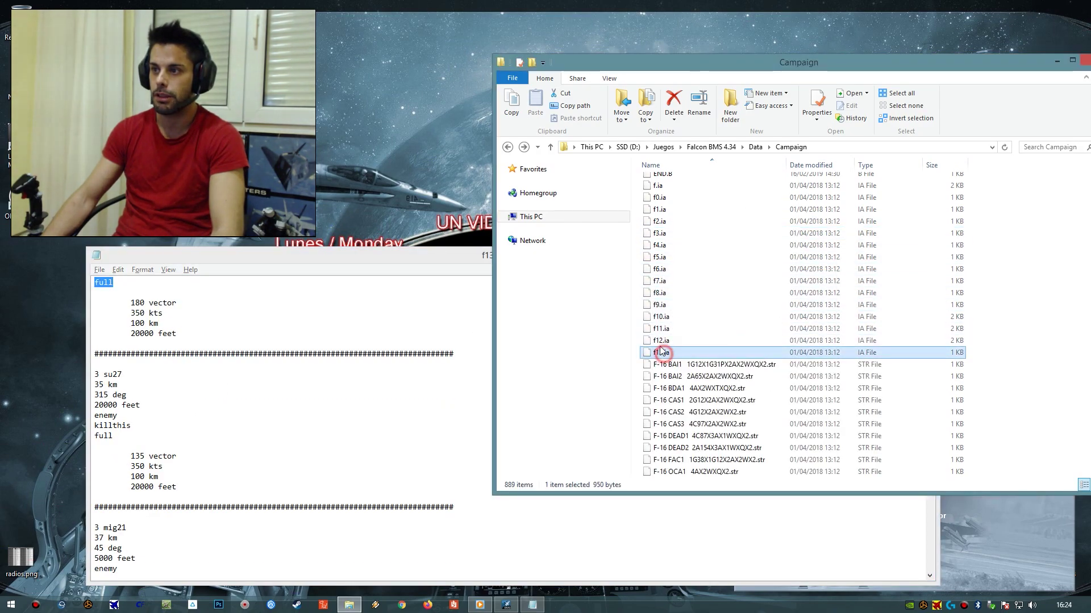
left_click_drag(646, 347, 268, 377)
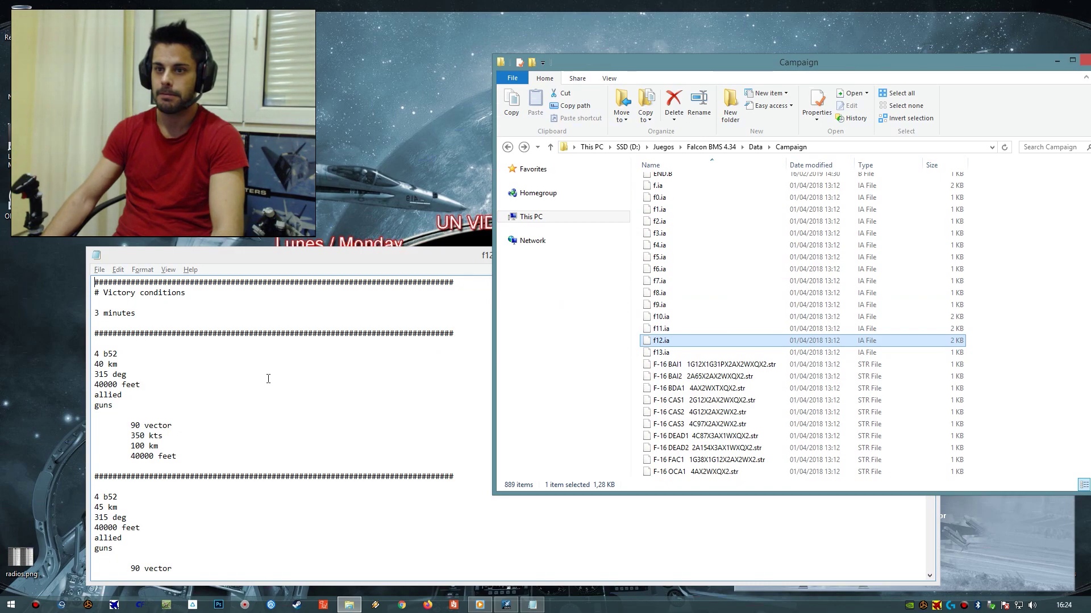
left_click(269, 378)
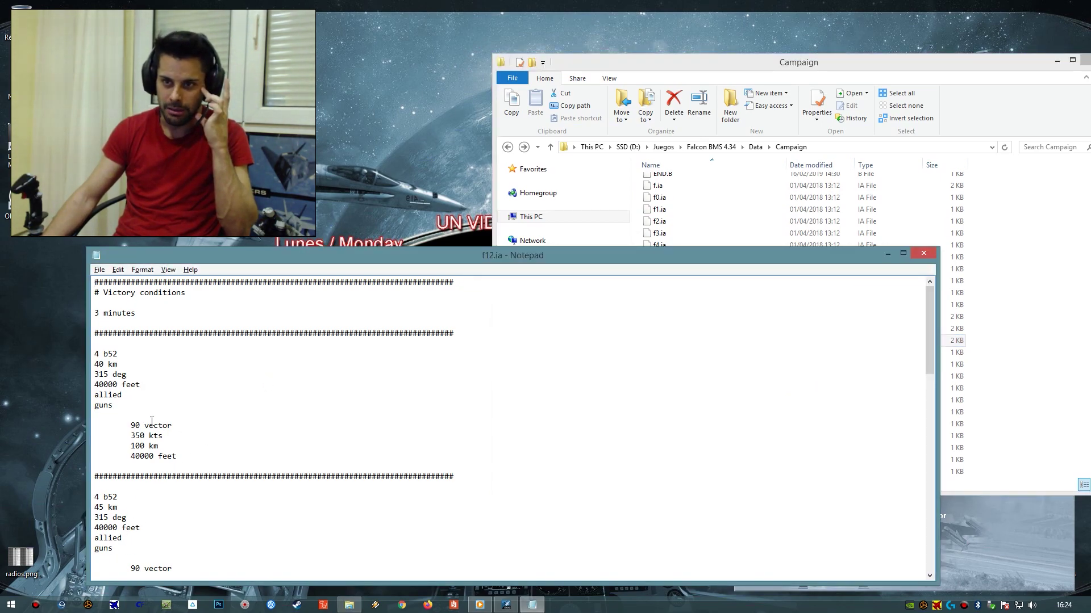
- Review the b52, mig25, f16 and mig29 groups in f12.ia, including their altitude, side and weapon settings
scroll(151, 413, "down", 6)
scroll(152, 413, "down", 3)
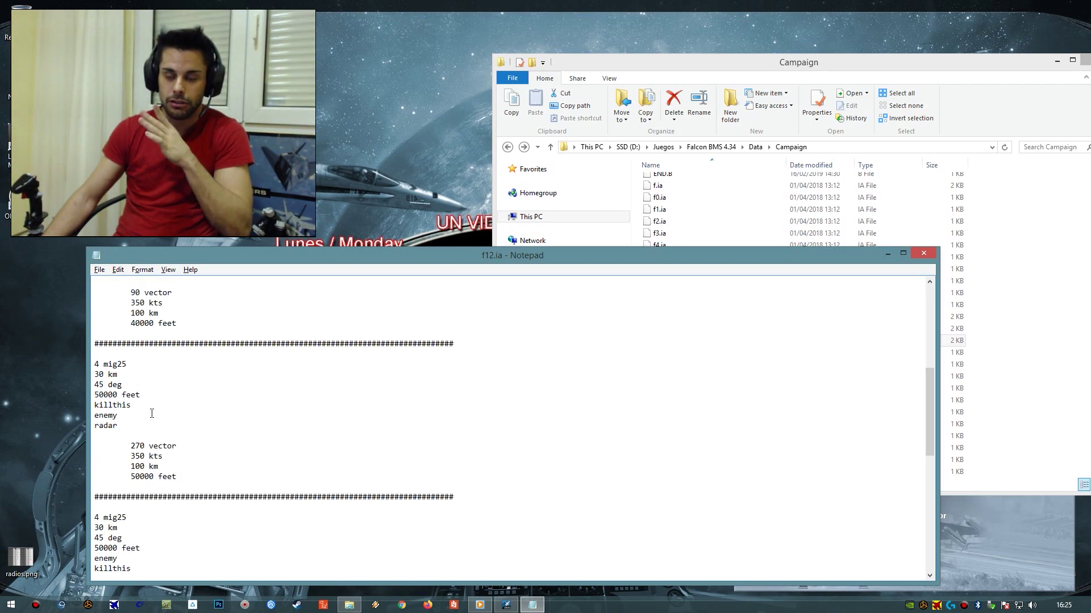
scroll(151, 413, "down", 4)
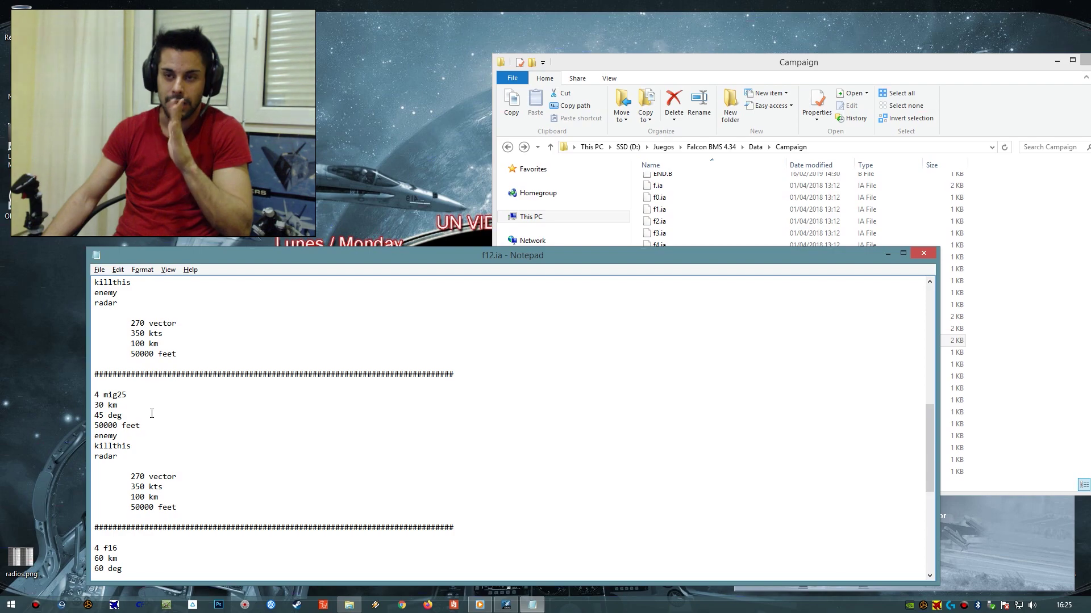
scroll(152, 413, "down", 4)
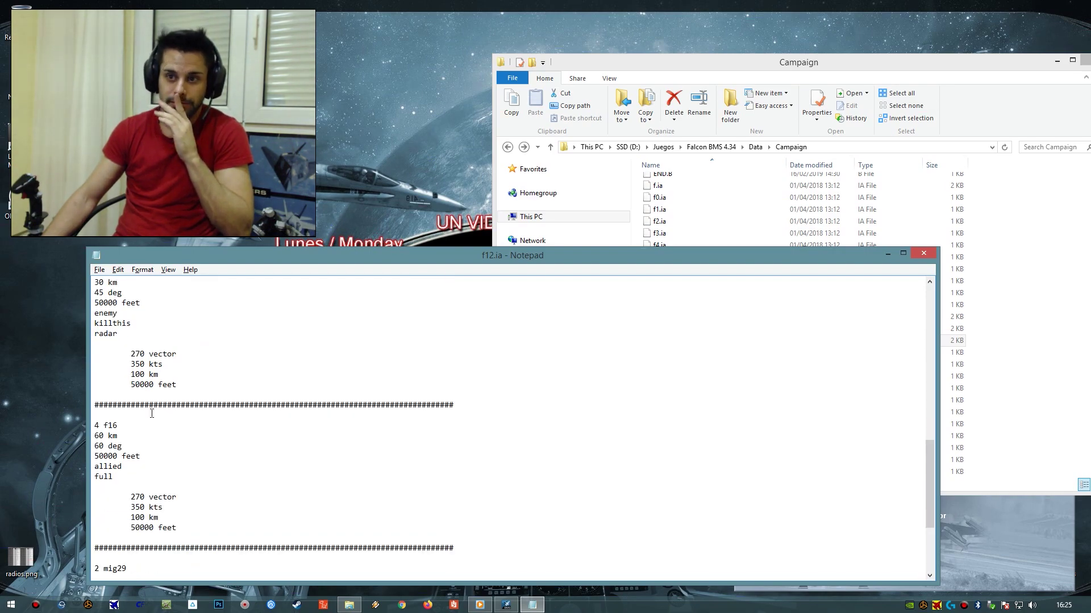
scroll(152, 413, "up", 1)
scroll(110, 482, "down", 4)
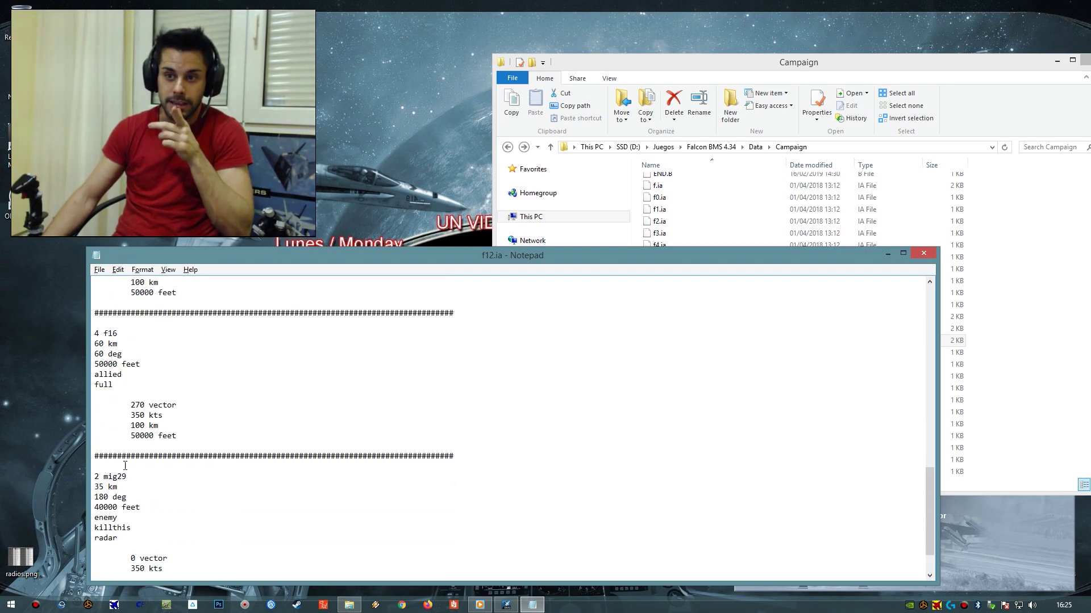
- Open f11.ia in the Notepad window in place of f12.ia and highlight its 3 minutes victory condition
left_click(744, 138)
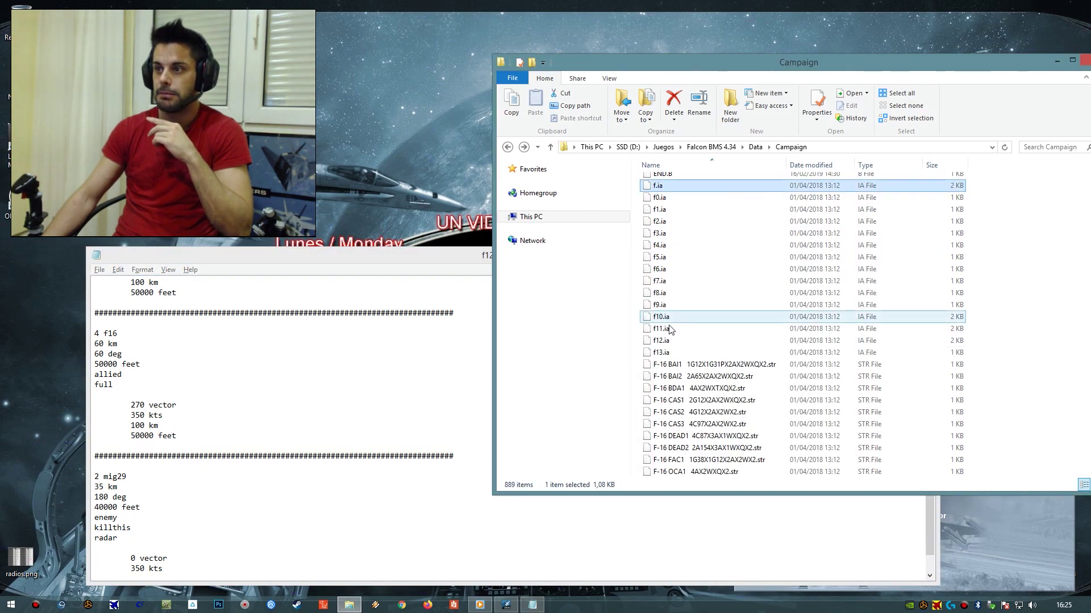
left_click(652, 329)
left_click_drag(649, 330, 307, 355)
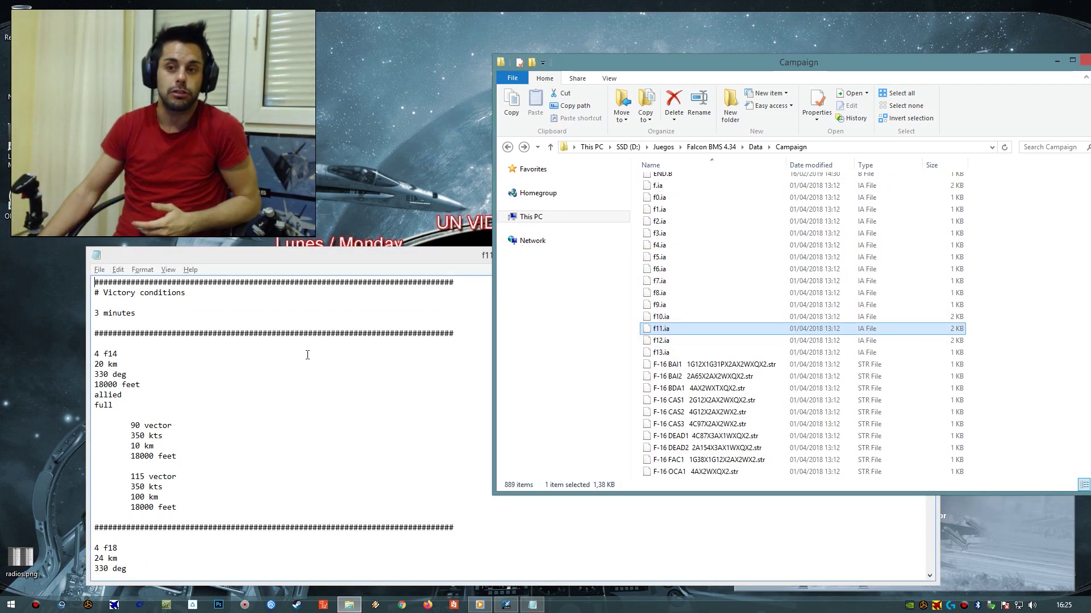
scroll(336, 382, "down", 2)
left_click(330, 386)
scroll(330, 386, "down", 3)
scroll(330, 386, "up", 3)
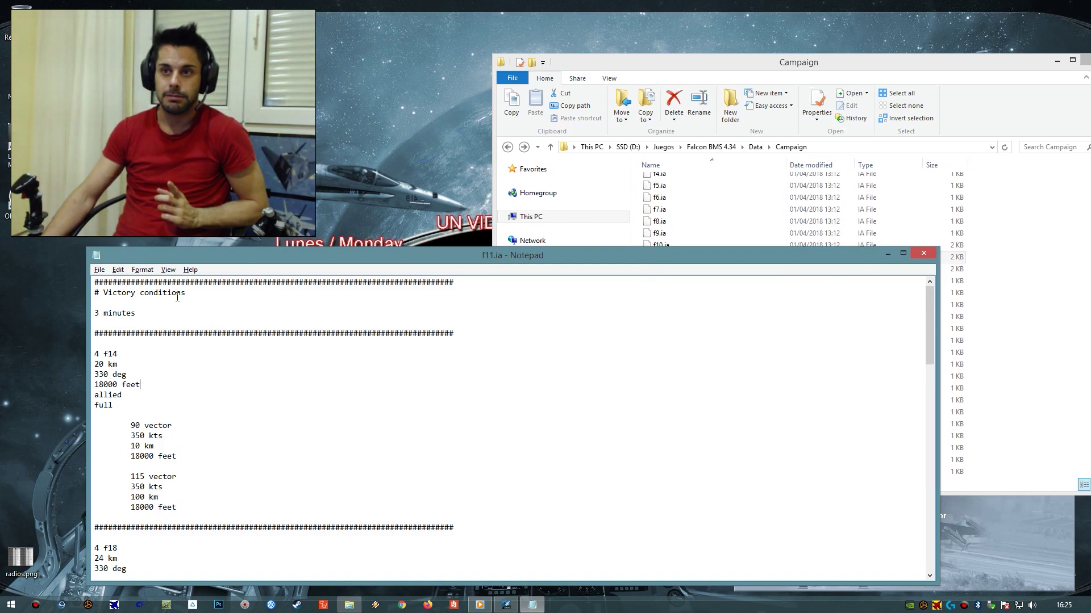
left_click_drag(140, 314, 91, 293)
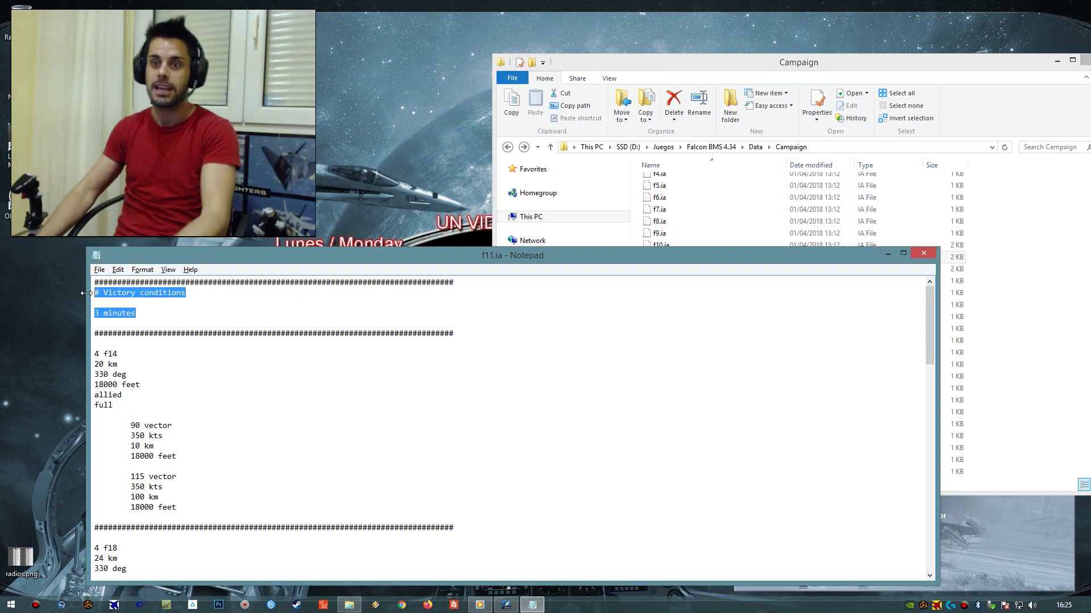
- Review the allied f18 group and the enemy su27 and mig29 groups in f11.ia
left_click(234, 394)
scroll(242, 399, "down", 4)
scroll(243, 399, "down", 12)
scroll(242, 400, "down", 5)
scroll(242, 400, "down", 2)
scroll(243, 400, "up", 9)
scroll(242, 399, "up", 2)
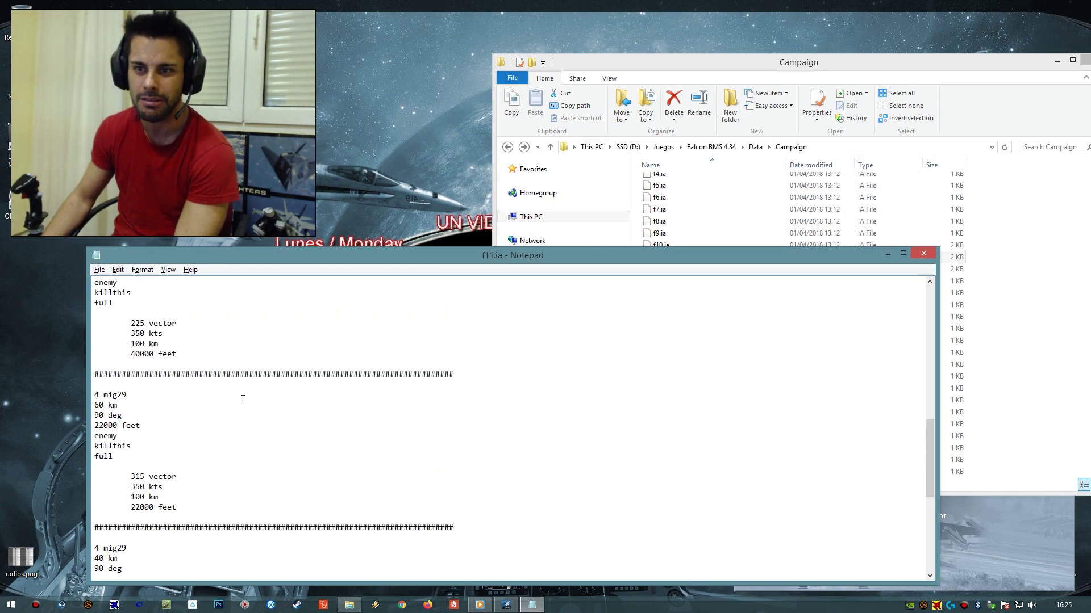
scroll(243, 399, "down", 6)
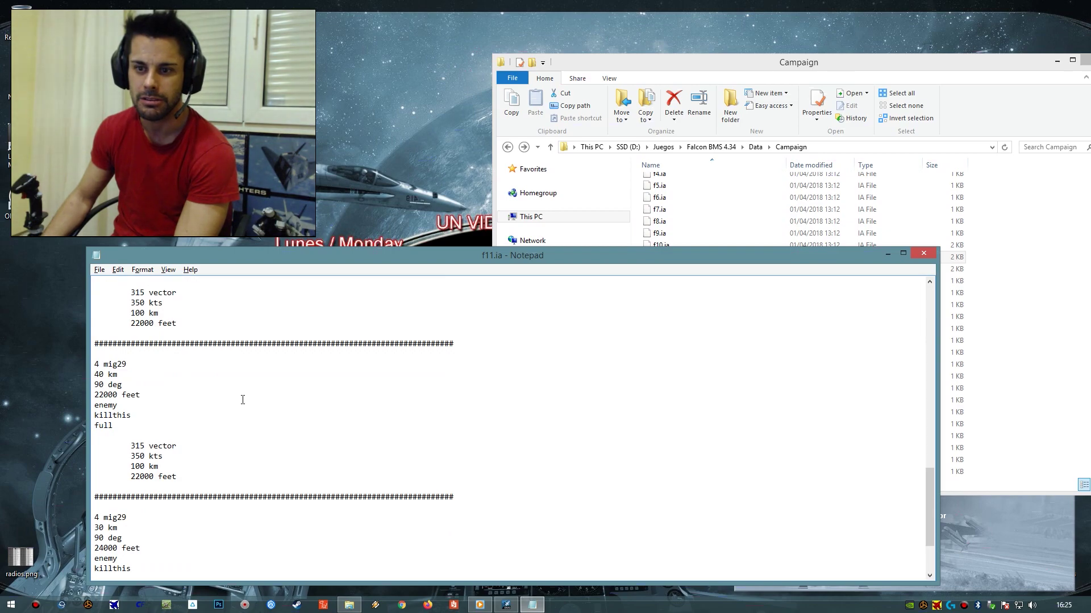
scroll(243, 399, "up", 9)
scroll(243, 399, "up", 5)
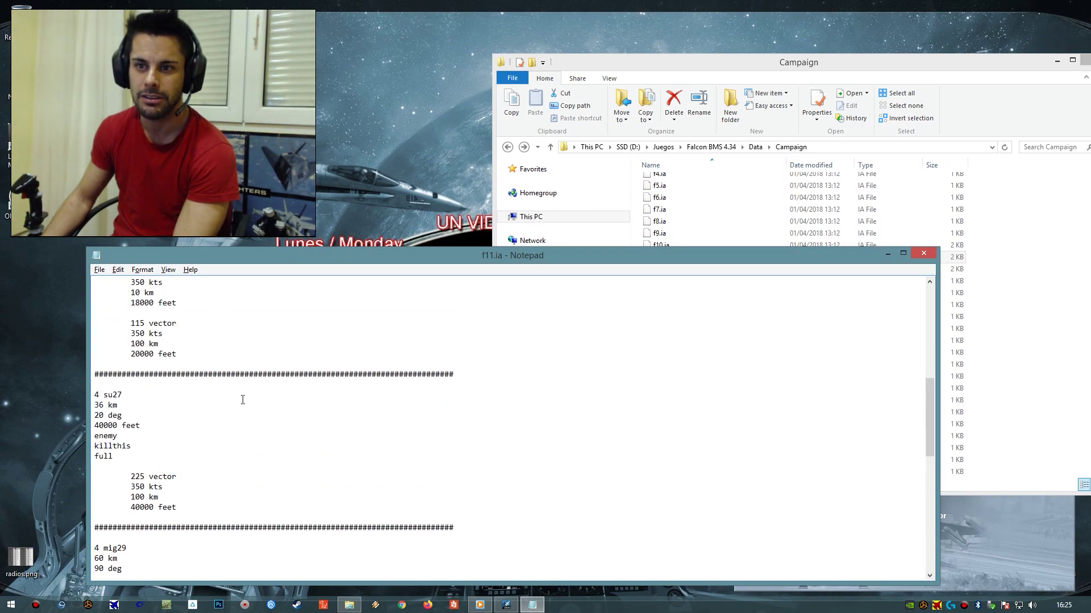
scroll(154, 343, "up", 8)
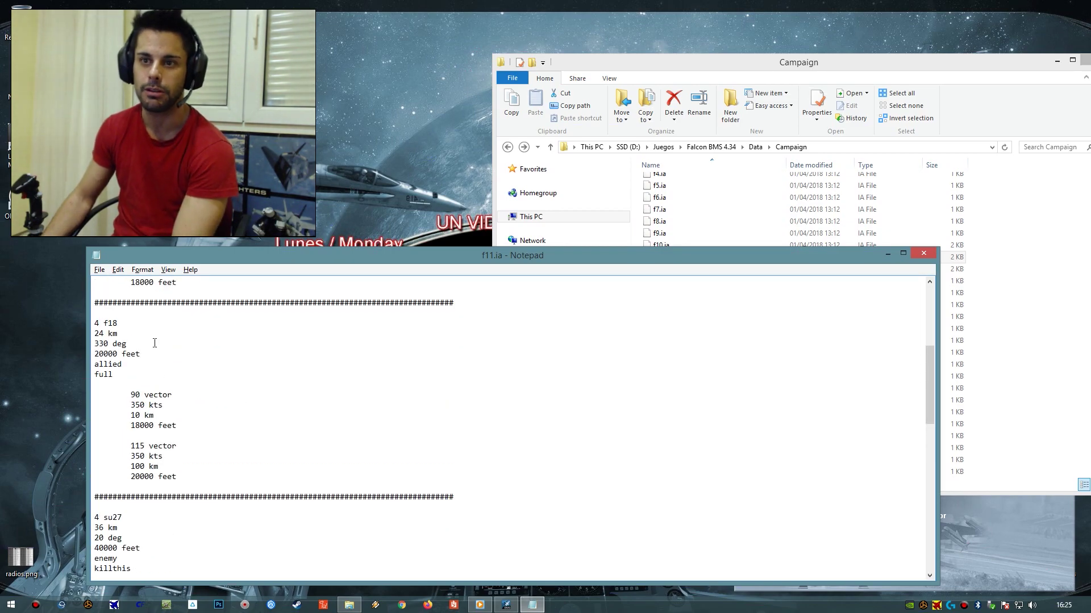
scroll(154, 343, "up", 1)
- Reopen f10.ia in the Notepad window and skim its groups from the allied a10s to the enemy su25s
left_click(660, 56)
left_click_drag(659, 245, 356, 393)
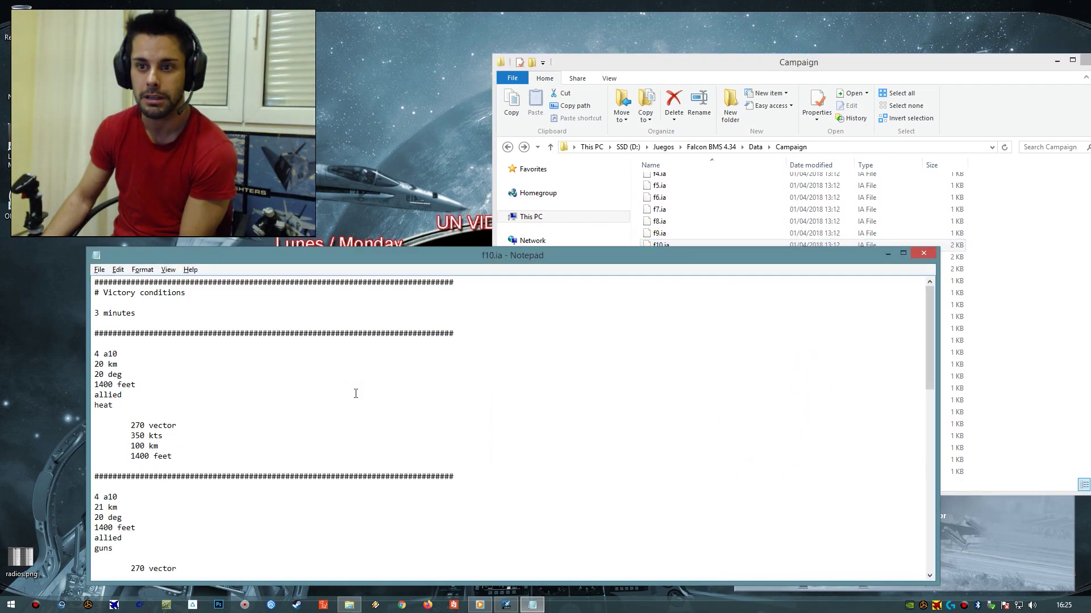
scroll(355, 393, "down", 15)
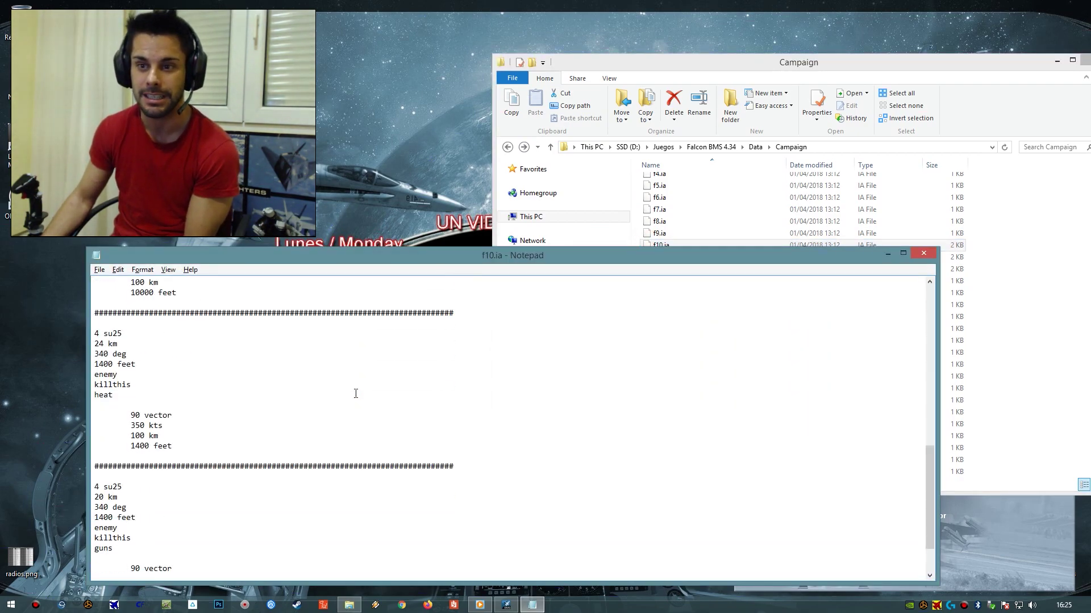
scroll(356, 393, "down", 2)
- Open f9.ia in place of f10.ia and review its allied f15 and enemy mig29 groups
left_click(653, 234)
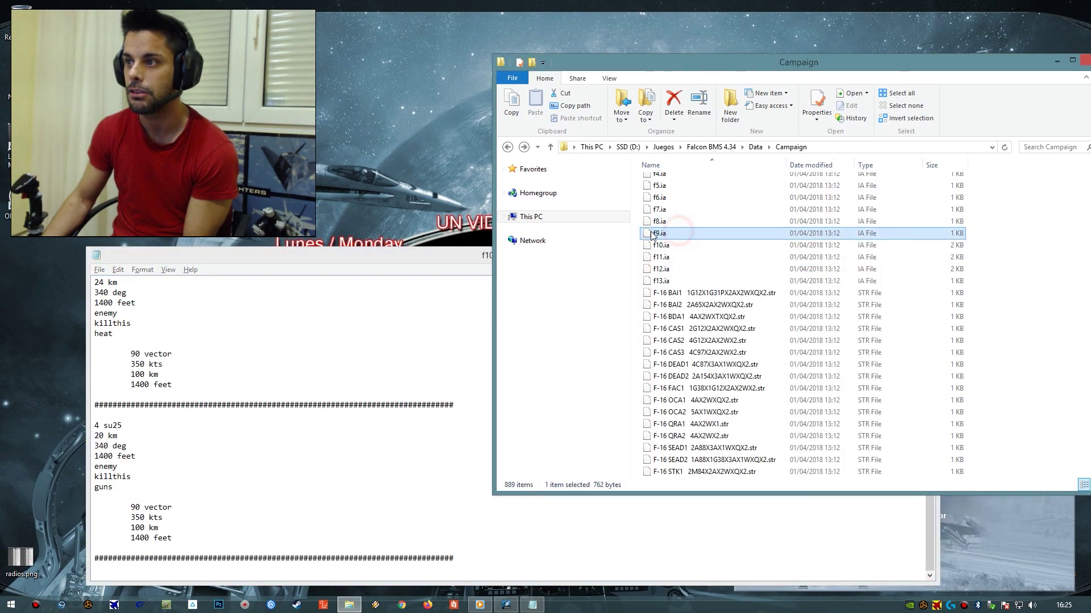
left_click_drag(653, 234, 319, 357)
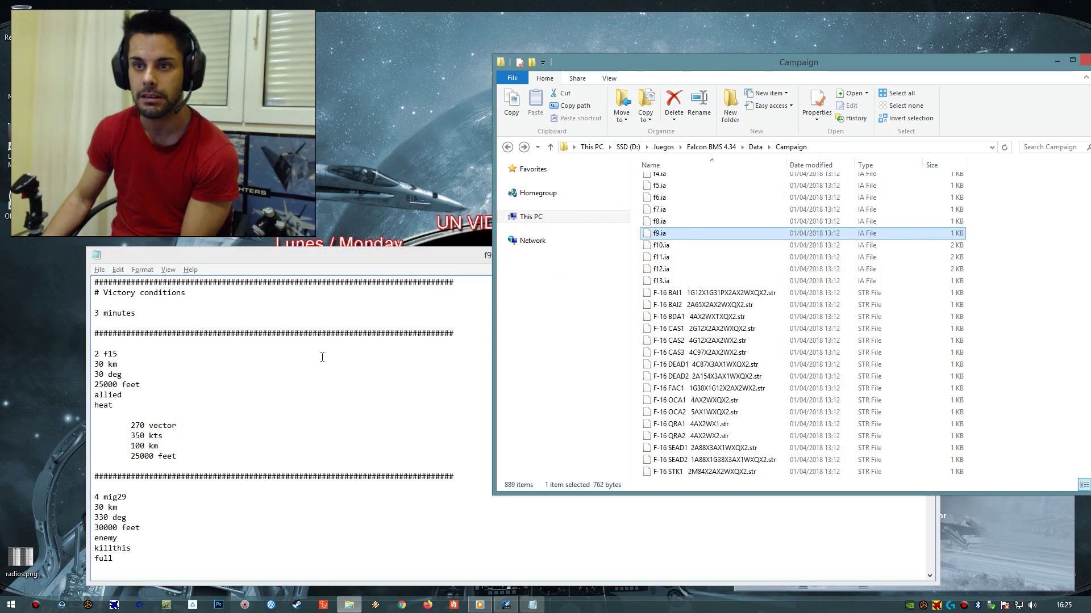
left_click(323, 357)
scroll(319, 357, "down", 7)
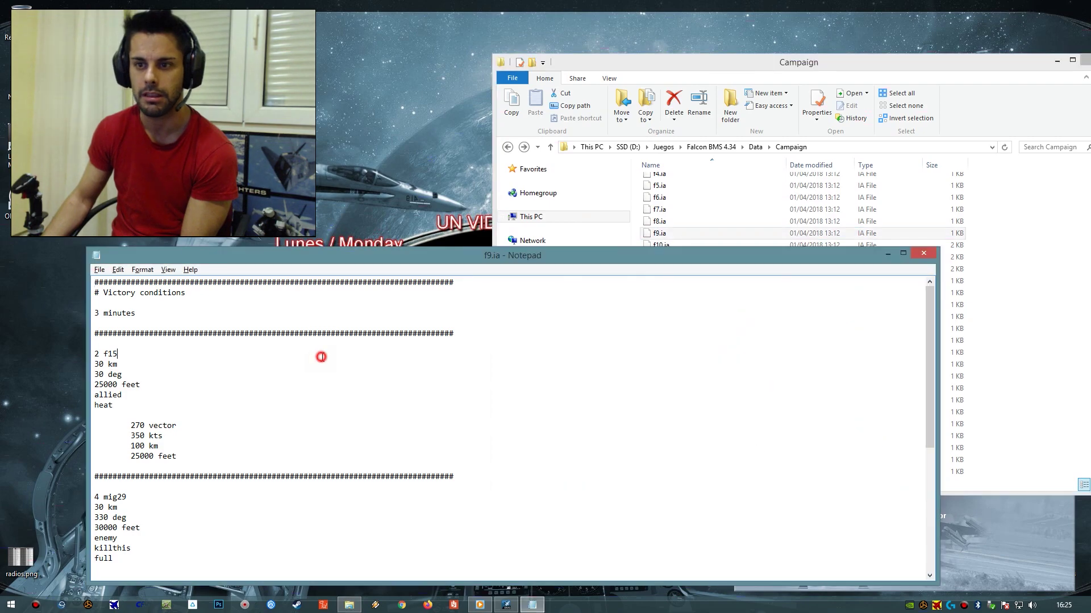
scroll(318, 358, "up", 7)
- Open f8.ia in place of f9.ia and review its groups from the enemy mig29s to the allied f16s
left_click(630, 55)
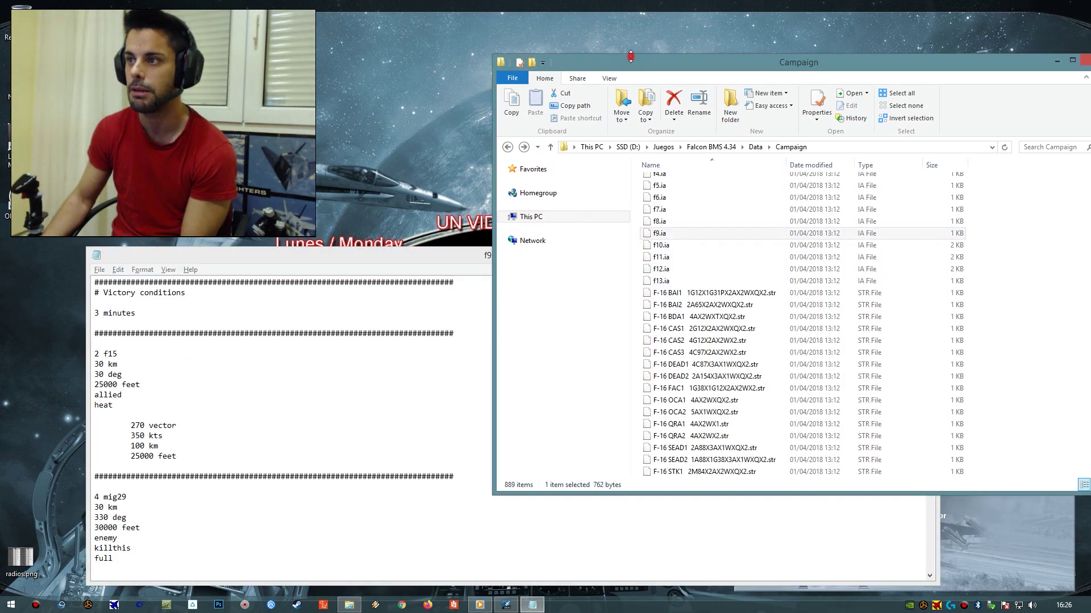
left_click_drag(653, 221, 330, 367)
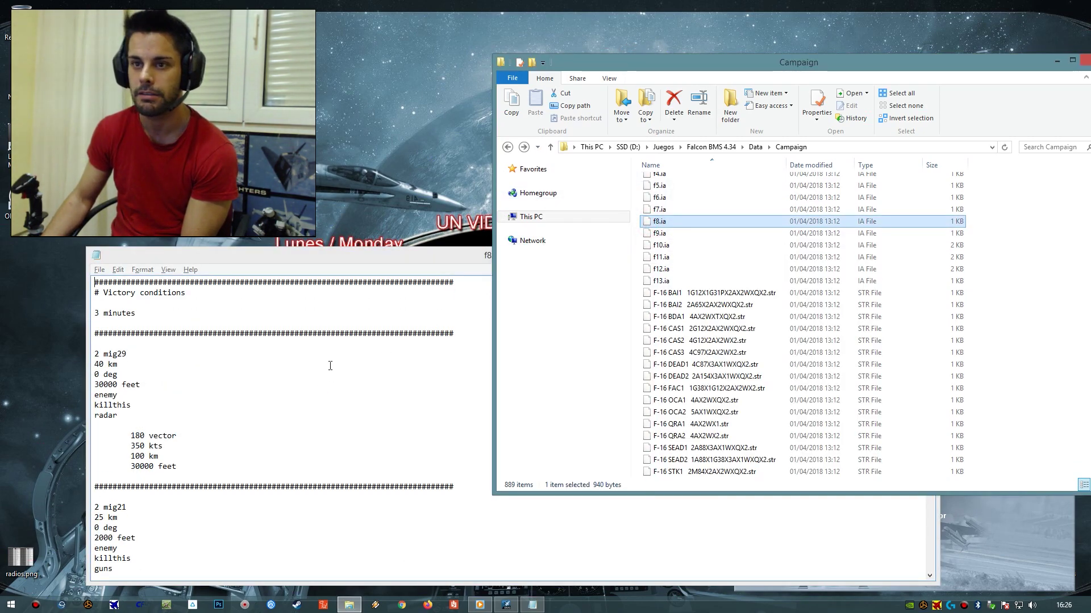
left_click(330, 367)
scroll(330, 367, "down", 11)
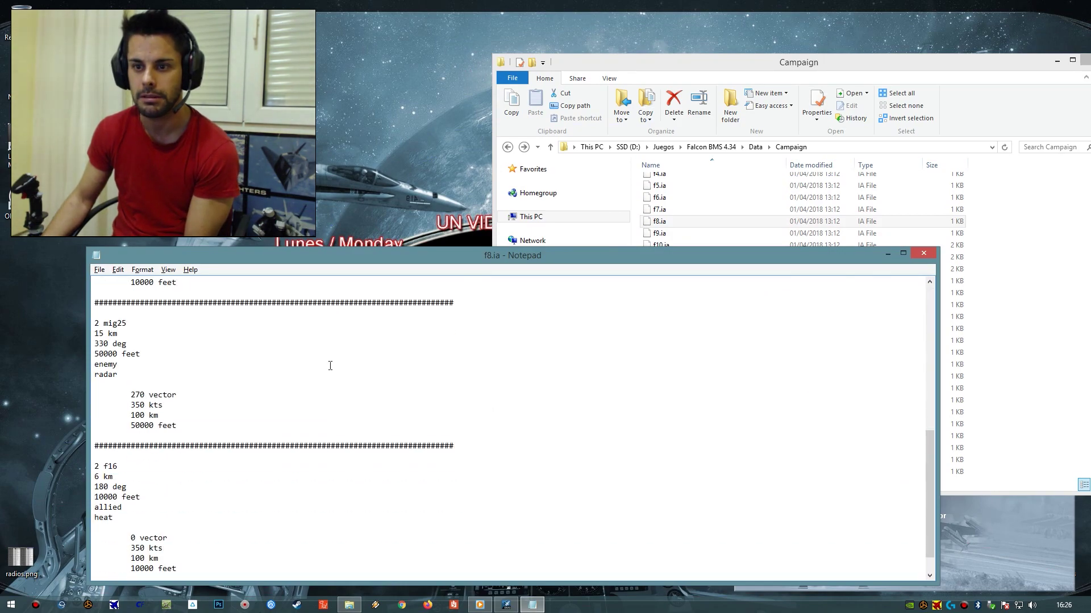
scroll(330, 366, "down", 1)
- Open f7.ia in place of f8.ia and review its groups, including the enemy mig29s and the allied kc10 with noweapons
left_click(659, 209)
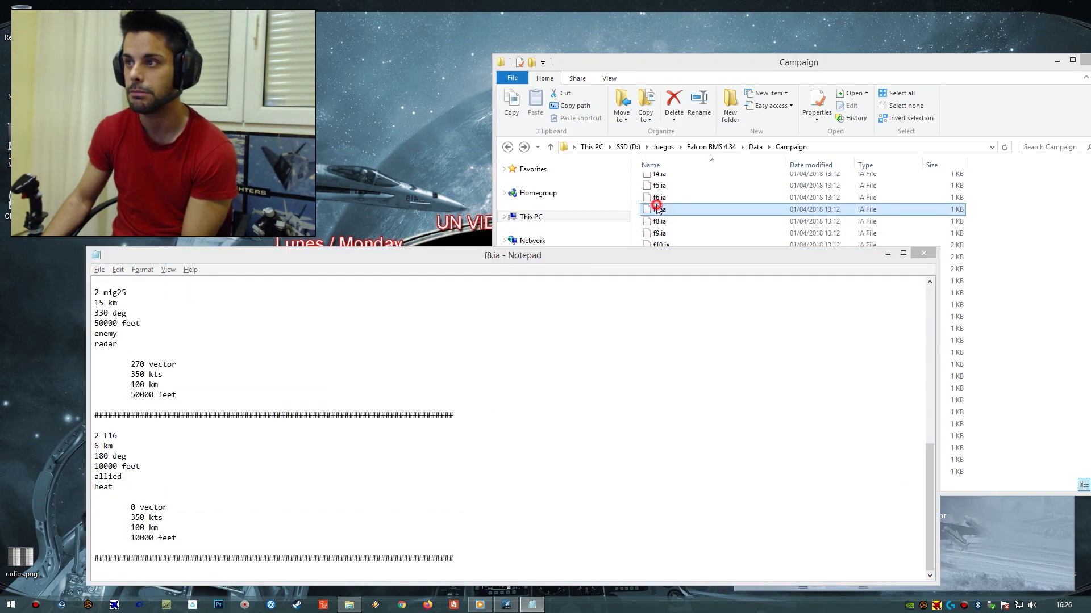
left_click_drag(659, 209, 341, 357)
left_click(342, 370)
scroll(344, 371, "down", 3)
scroll(344, 370, "up", 1)
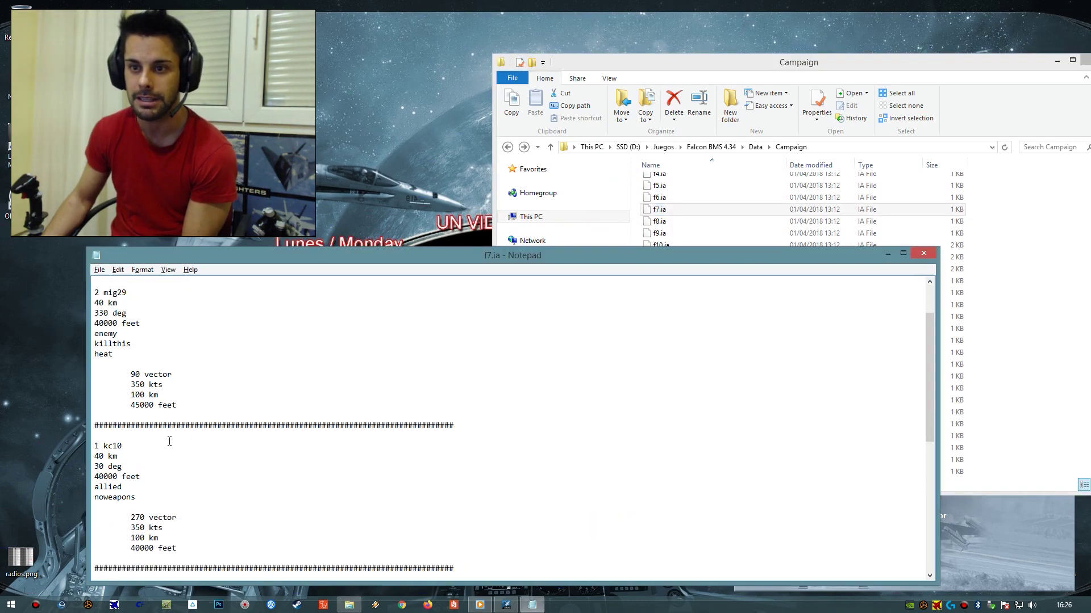
scroll(174, 440, "down", 7)
scroll(168, 410, "up", 8)
scroll(168, 410, "up", 1)
- Open f6.ia in place of f7.ia, review its enemy mig23 groups, and close the Notepad window
left_click(665, 197)
double_click(647, 198)
left_click(345, 372)
scroll(344, 372, "down", 7)
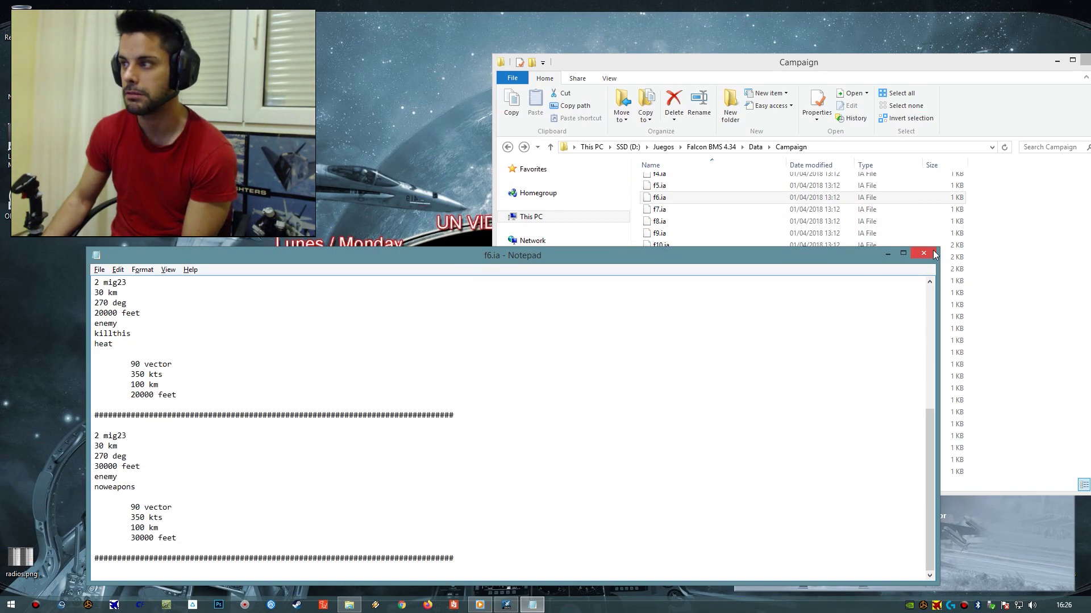
left_click(934, 254)
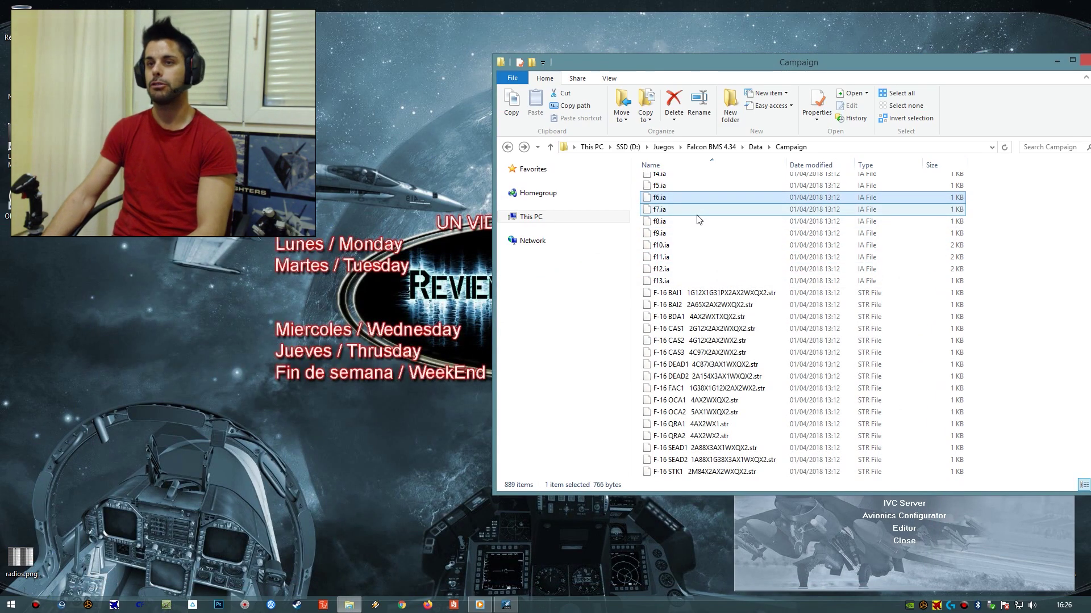